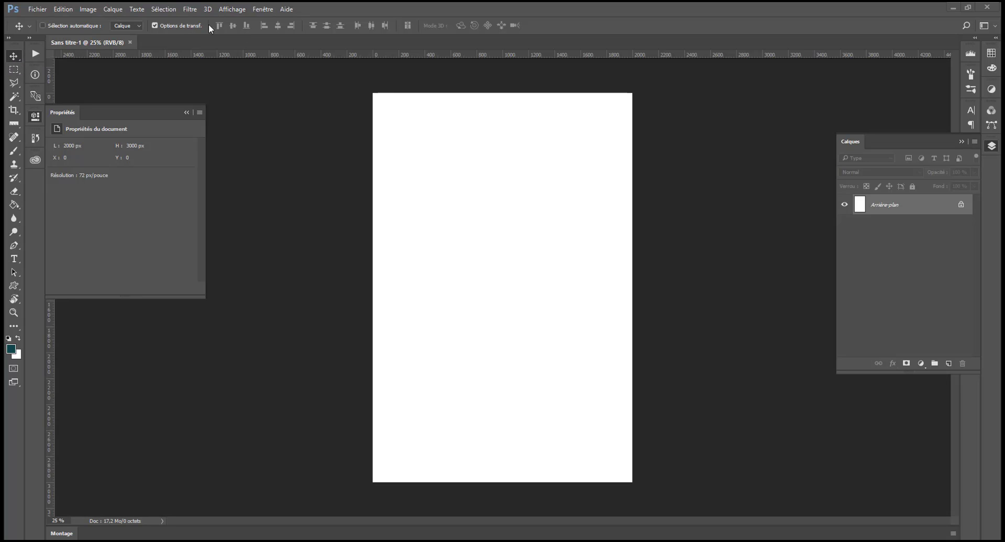
{"action": "left_click", "coordinate": [15, 57]}
{"action": "left_click", "coordinate": [264, 9]}
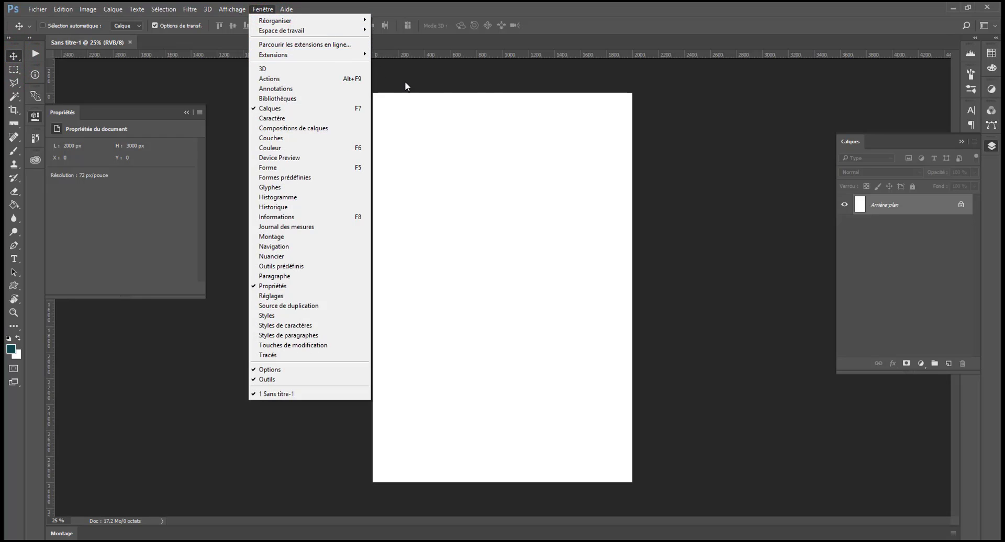
{"action": "left_click", "coordinate": [677, 190]}
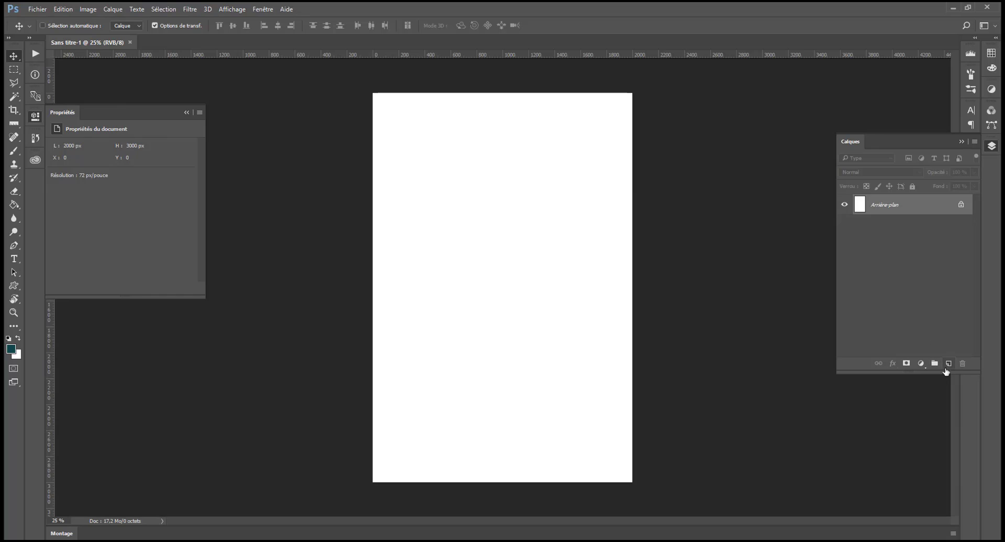
- Add a new layer, make a square selection about 572 px wide near the page's upper-left corner, and fill it with the dark teal foreground colour
{"action": "left_click", "coordinate": [949, 364]}
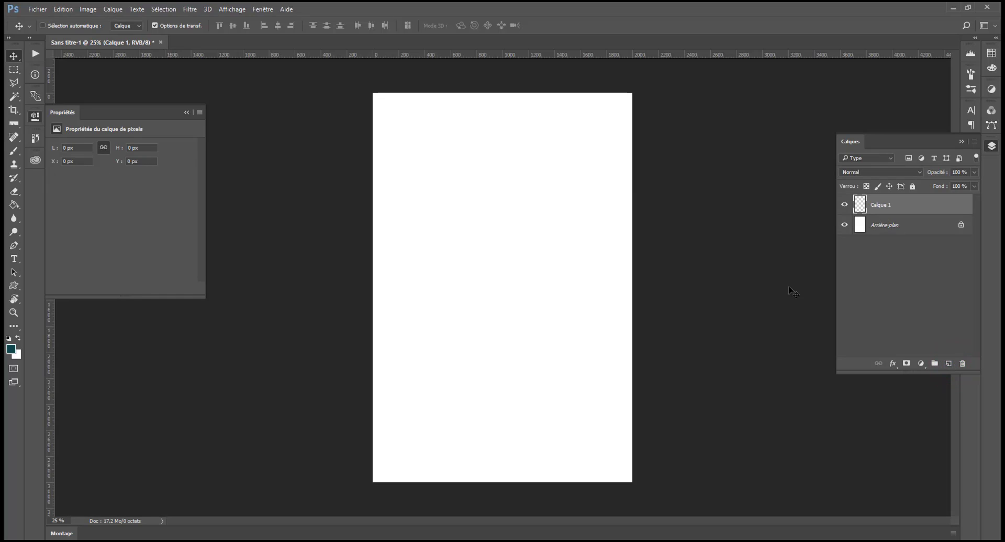
{"action": "left_click", "coordinate": [15, 70]}
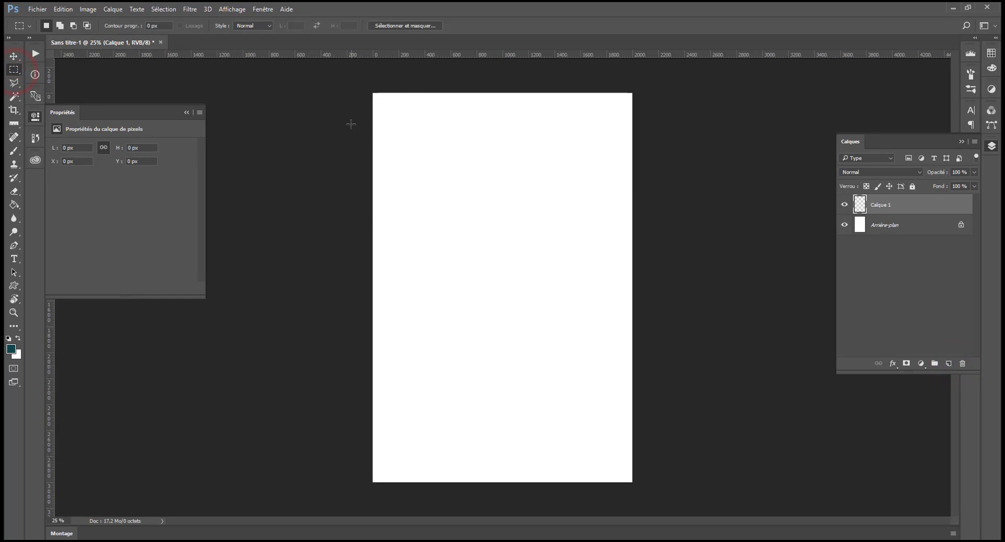
{"action": "left_click_drag", "start_coordinate": [384, 119], "coordinate": [451, 174]}
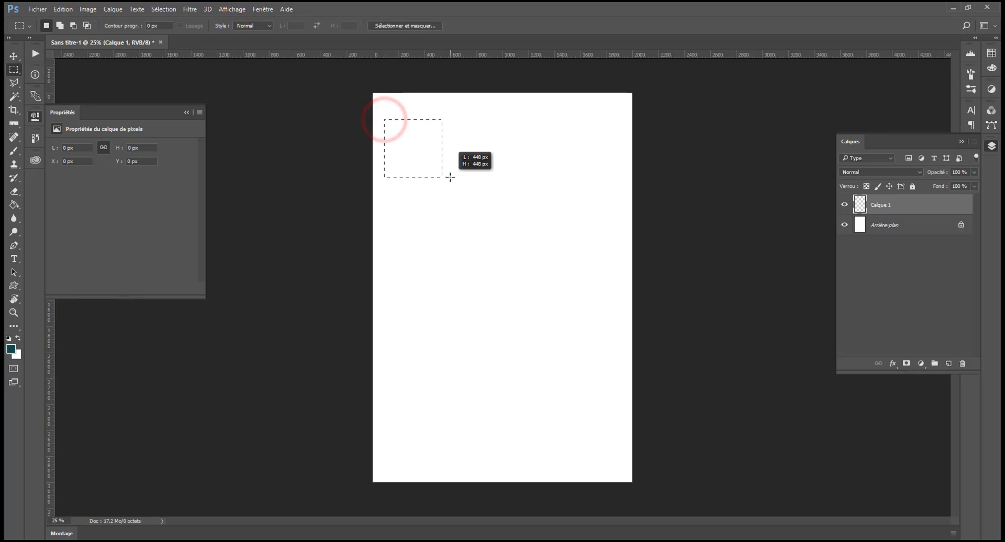
{"action": "left_click", "coordinate": [478, 162]}
{"action": "right_click", "coordinate": [14, 70]}
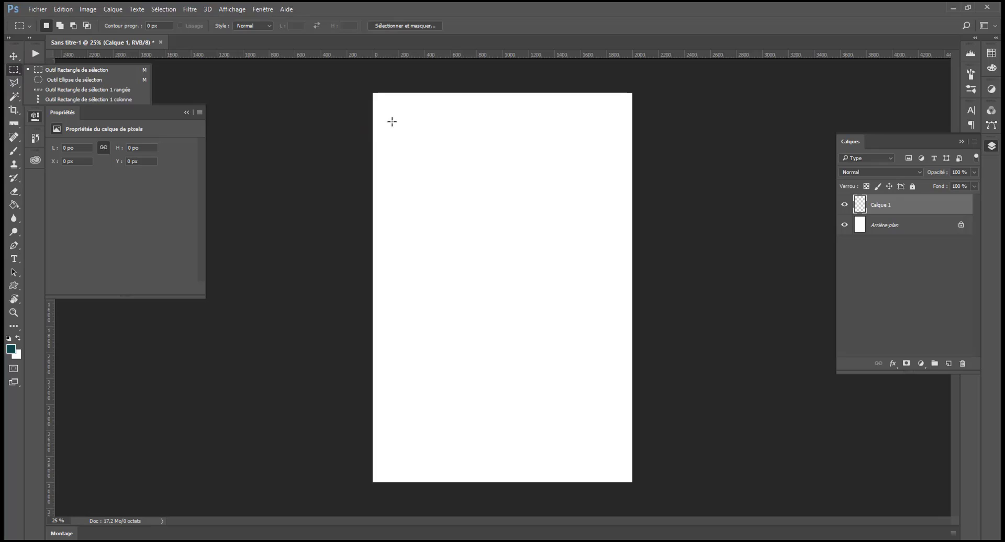
{"action": "left_click_drag", "start_coordinate": [388, 122], "coordinate": [495, 195]}
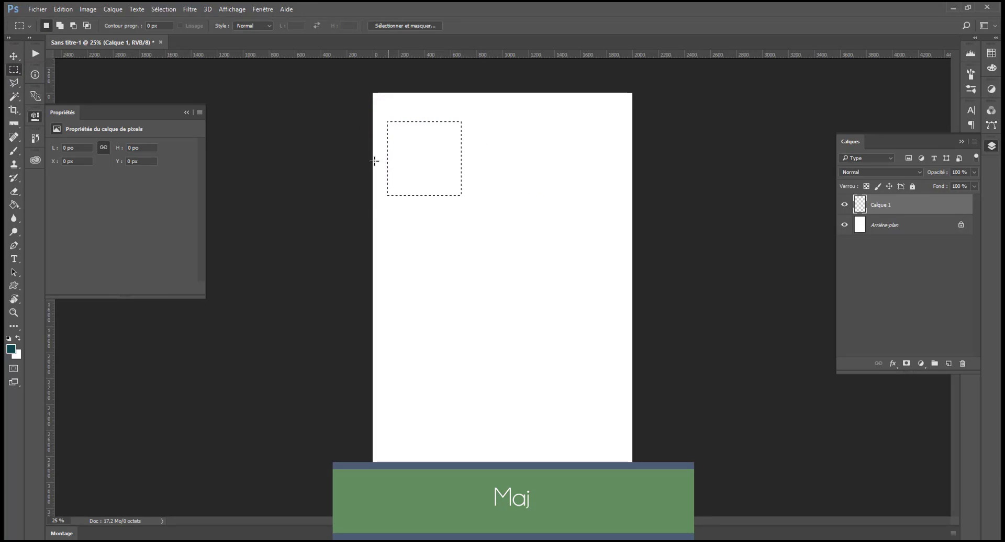
{"action": "left_click", "coordinate": [14, 205]}
{"action": "left_click", "coordinate": [412, 140]}
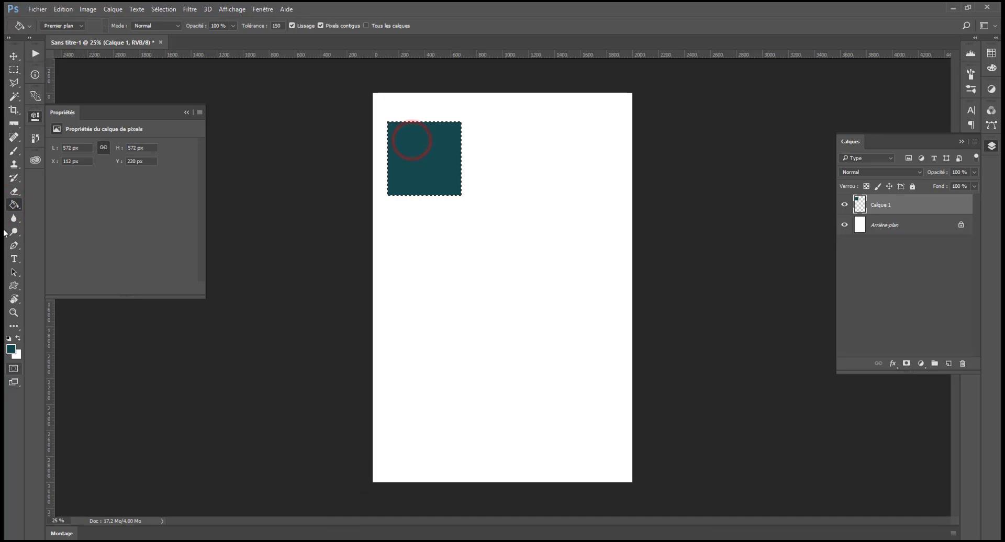
- Add a second layer and move the square selection to an empty area near the page's upper-right corner
{"action": "left_click", "coordinate": [14, 70]}
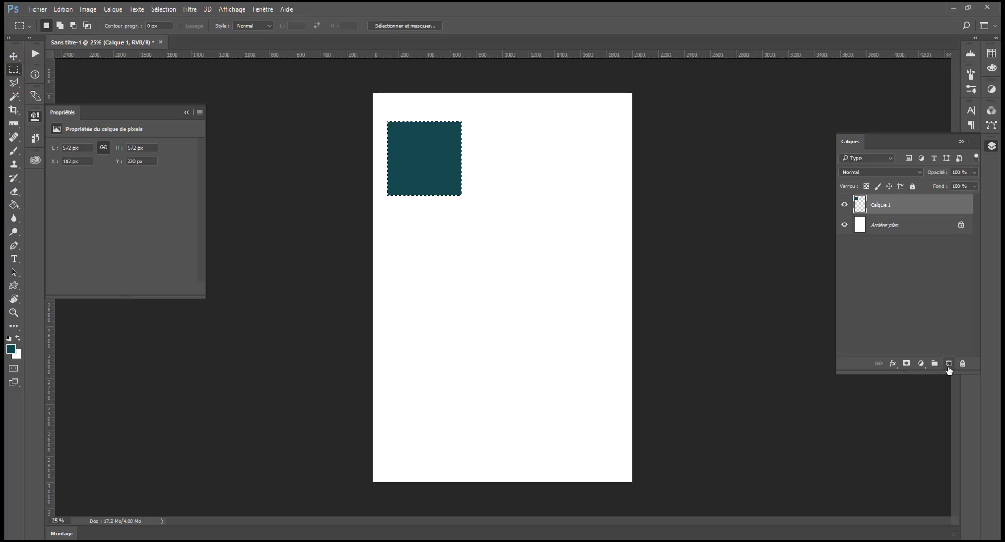
{"action": "left_click", "coordinate": [948, 363]}
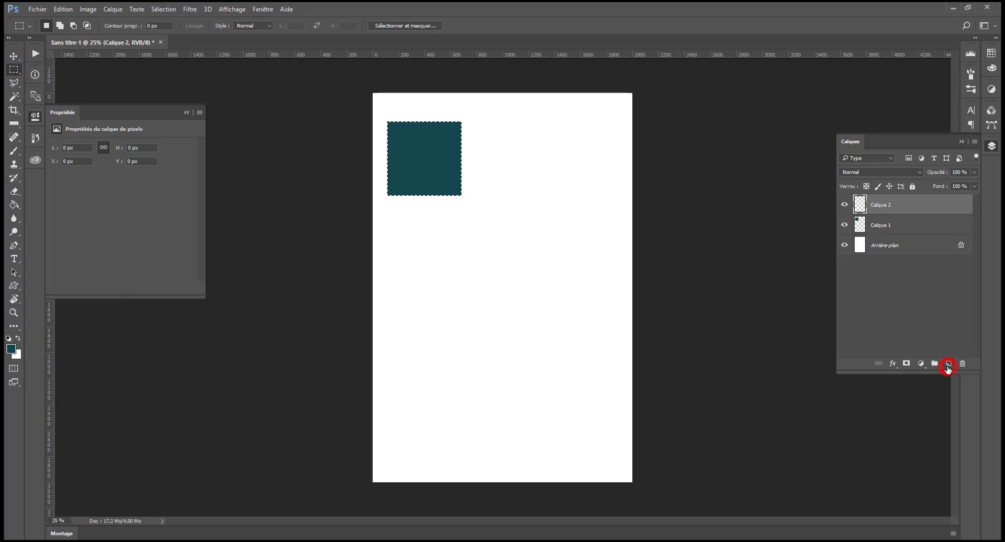
{"action": "left_click_drag", "start_coordinate": [437, 167], "coordinate": [563, 189]}
- Set the foreground colour to #3d9399 and fill the square selection with it on Calque 2
{"action": "left_click", "coordinate": [11, 350]}
{"action": "left_click", "coordinate": [766, 185]}
{"action": "left_click", "coordinate": [941, 127]}
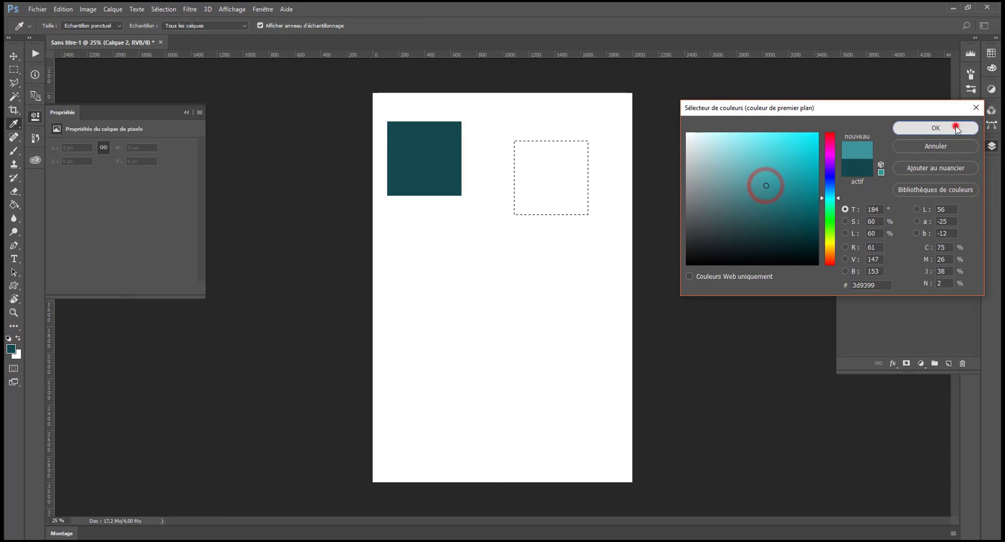
{"action": "left_click", "coordinate": [15, 205]}
{"action": "left_click", "coordinate": [547, 154]}
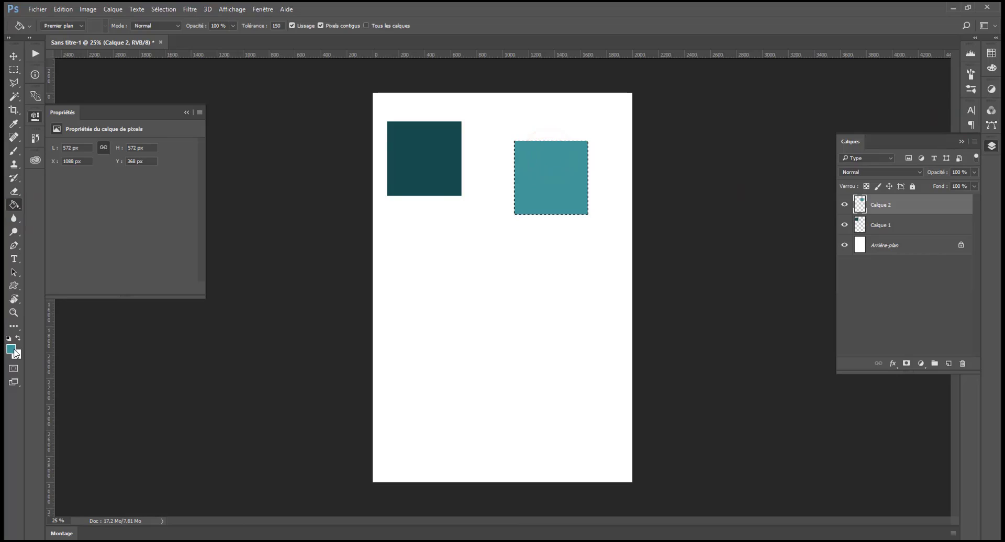
- Move the square selection to the empty area below the two teal squares and add a third layer
{"action": "left_click", "coordinate": [14, 69]}
{"action": "left_click_drag", "start_coordinate": [538, 177], "coordinate": [452, 297]}
{"action": "left_click", "coordinate": [948, 363]}
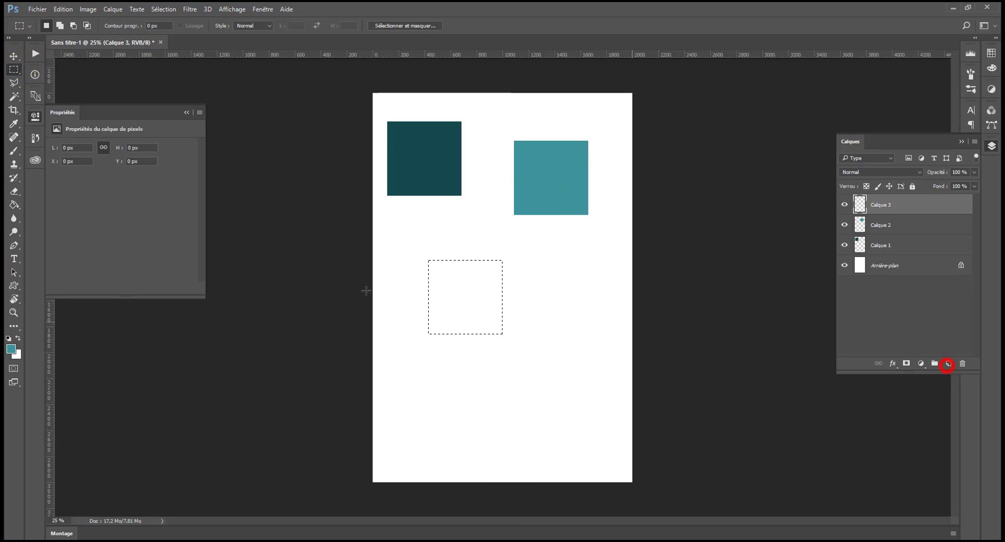
- Set the foreground colour to a bright orange, fill the square selection with it on Calque 3, and deselect
{"action": "left_click", "coordinate": [10, 349]}
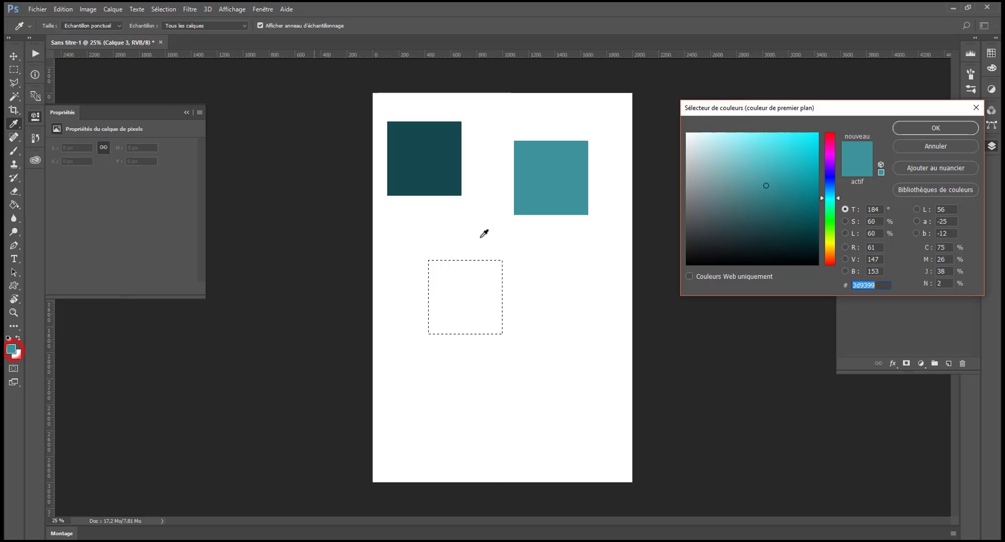
{"action": "left_click", "coordinate": [830, 254]}
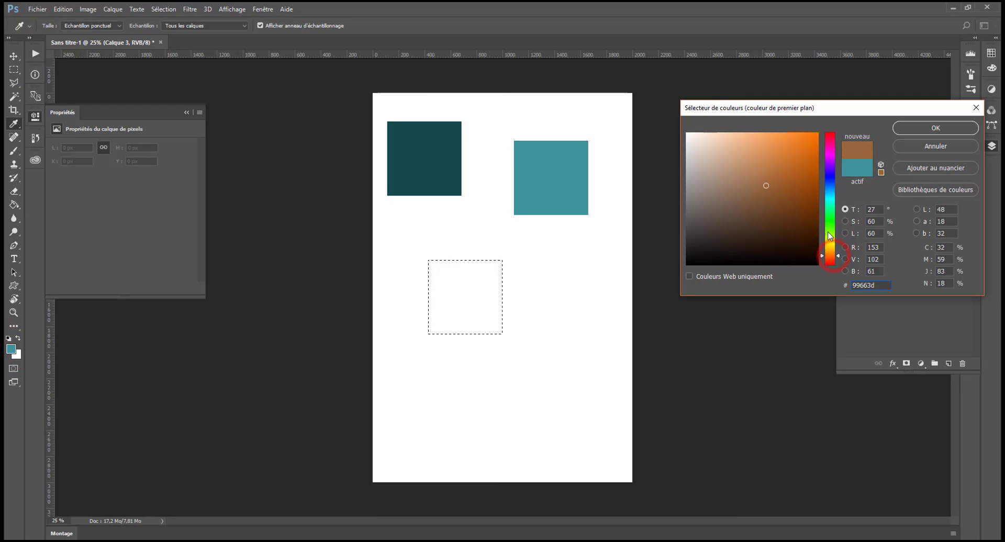
{"action": "left_click", "coordinate": [811, 176]}
{"action": "left_click", "coordinate": [910, 123]}
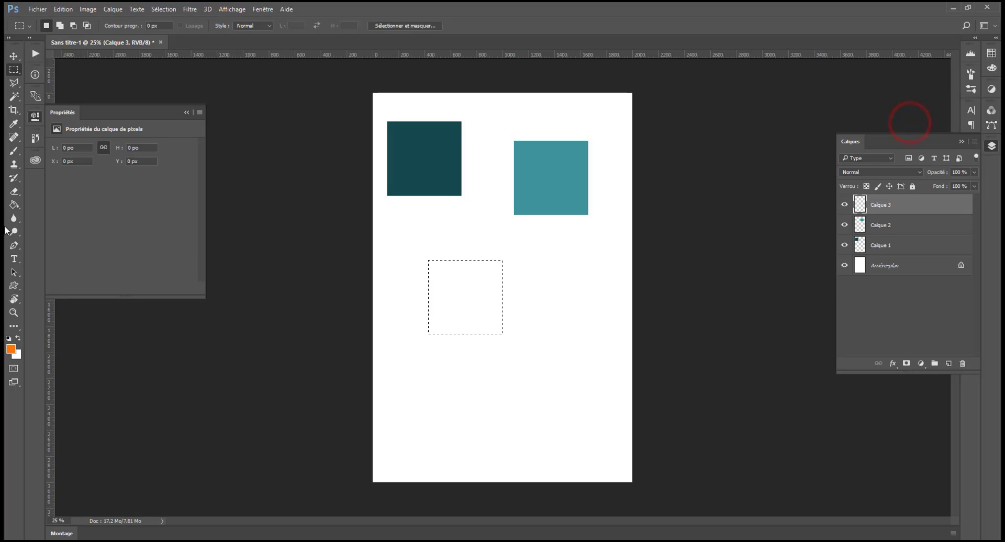
{"action": "left_click", "coordinate": [15, 204]}
{"action": "left_click", "coordinate": [498, 287]}
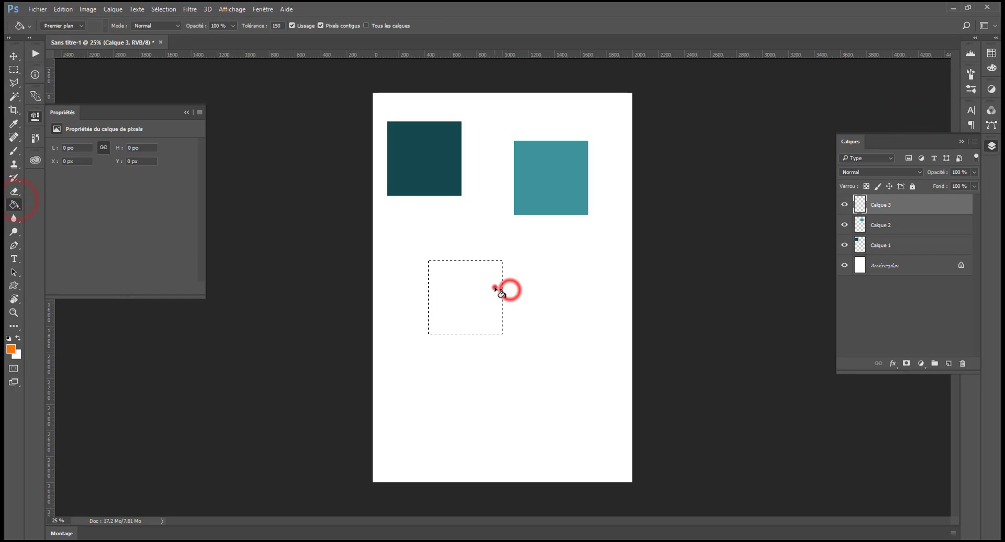
{"action": "key", "text": "m"}
{"action": "left_click", "coordinate": [563, 229]}
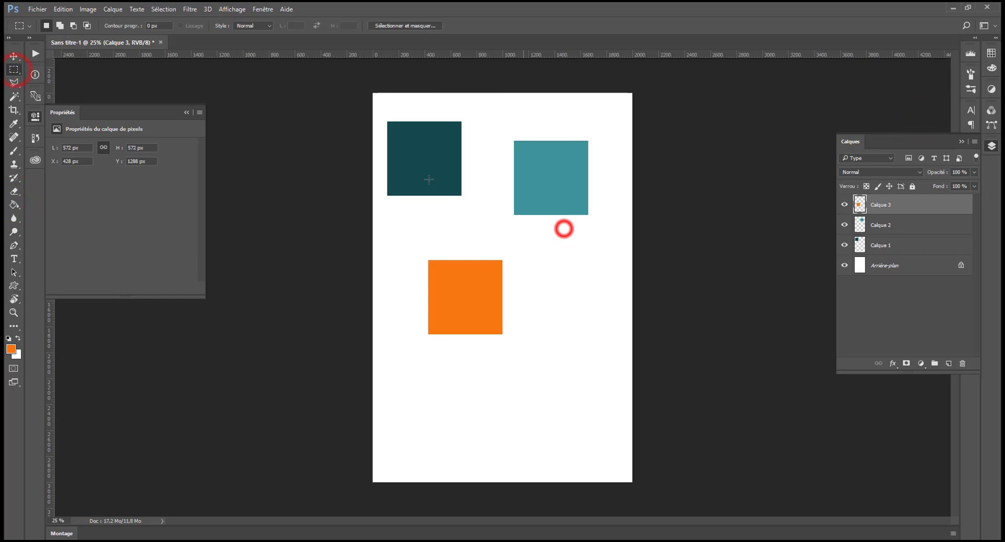
- Move the orange square slightly down and right, and the light teal square to about X 956 px, Y 654 px
{"action": "left_click", "coordinate": [14, 56]}
{"action": "left_click", "coordinate": [455, 156]}
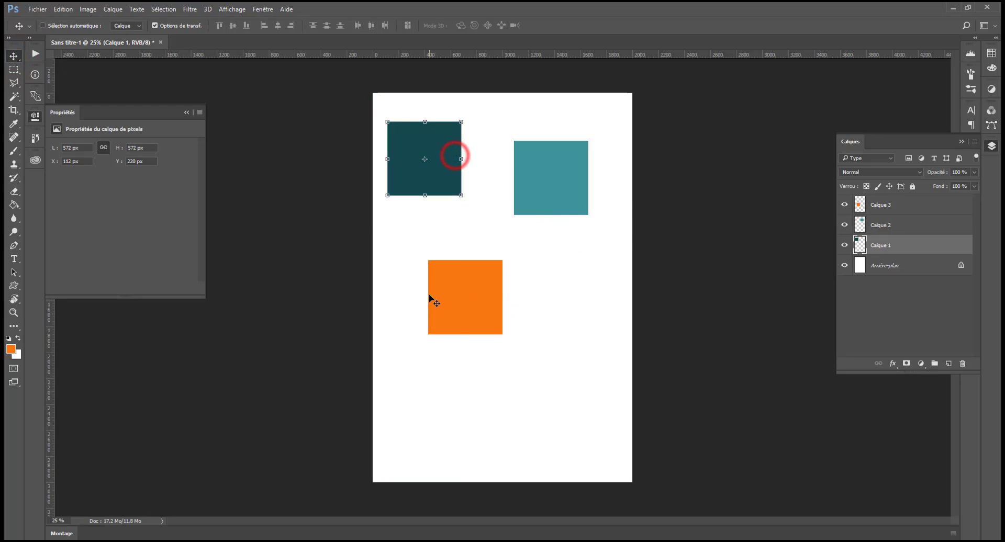
{"action": "left_click", "coordinate": [549, 192]}
{"action": "left_click", "coordinate": [459, 303]}
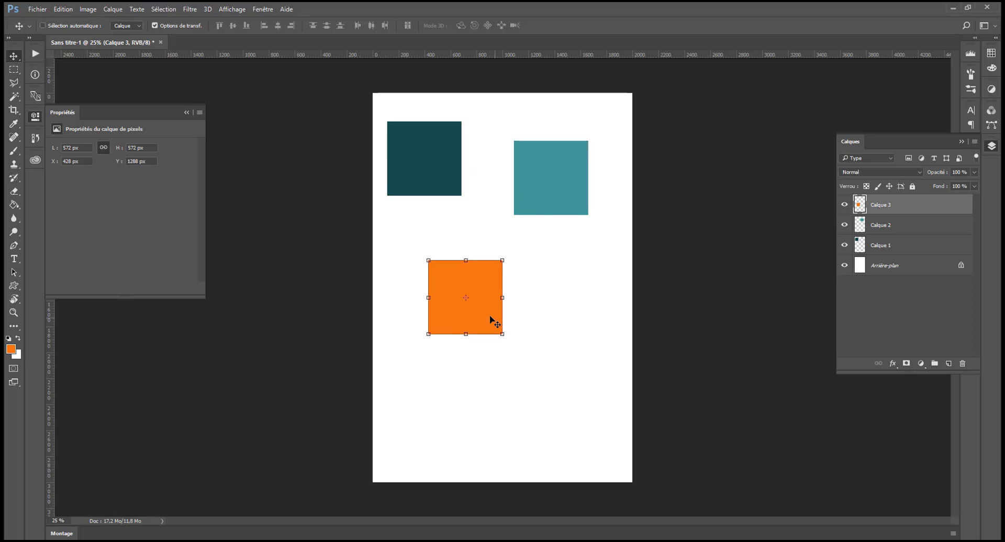
{"action": "left_click_drag", "start_coordinate": [488, 314], "coordinate": [516, 356]}
{"action": "left_click", "coordinate": [553, 195]}
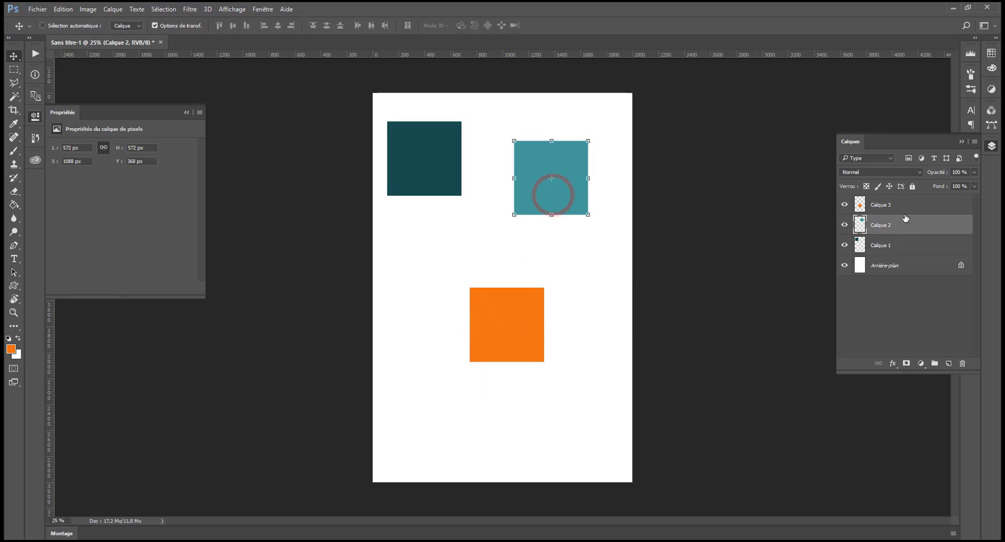
{"action": "left_click_drag", "start_coordinate": [561, 200], "coordinate": [545, 235]}
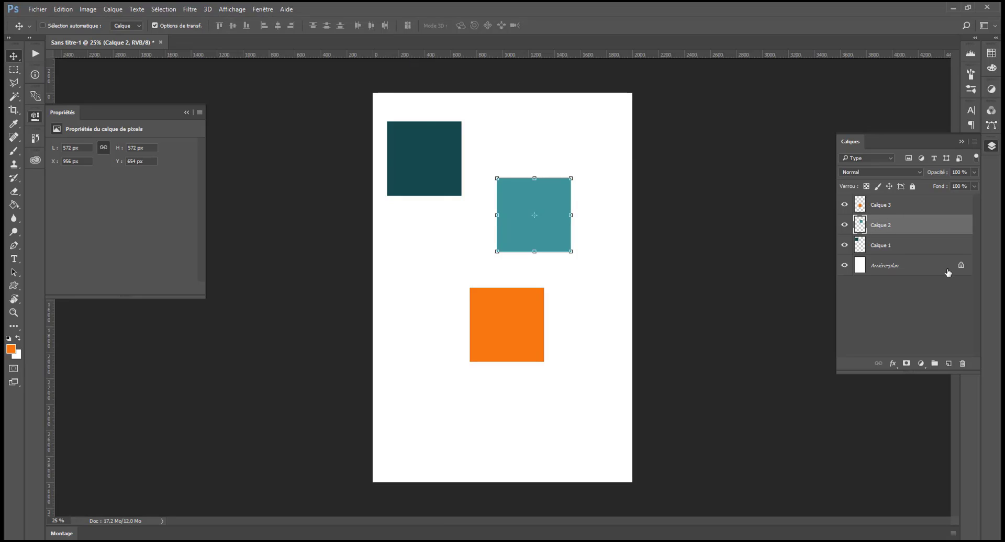
- Select the three square layers together, from Calque 1 to Calque 3
{"action": "left_click", "coordinate": [894, 246]}
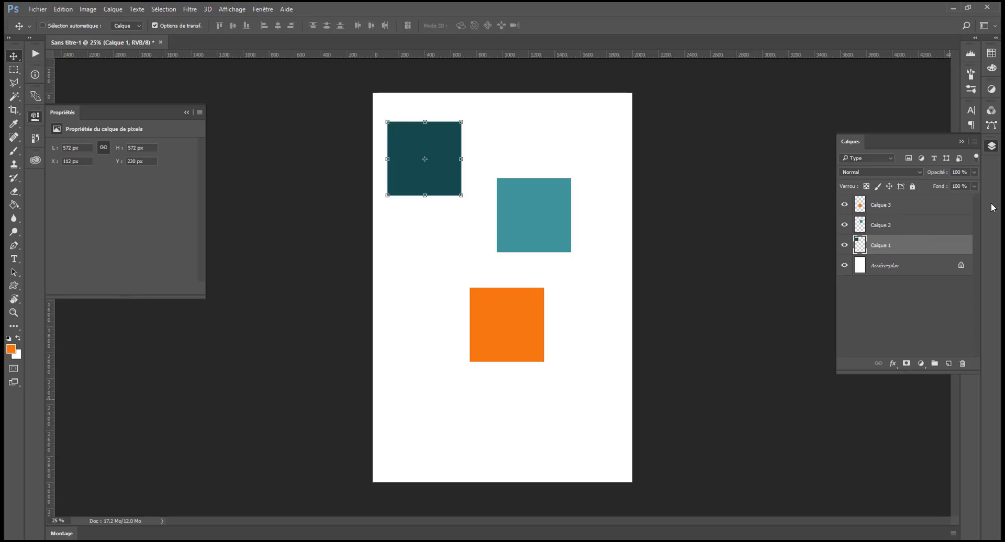
{"action": "left_click", "coordinate": [878, 209], "text": "shift"}
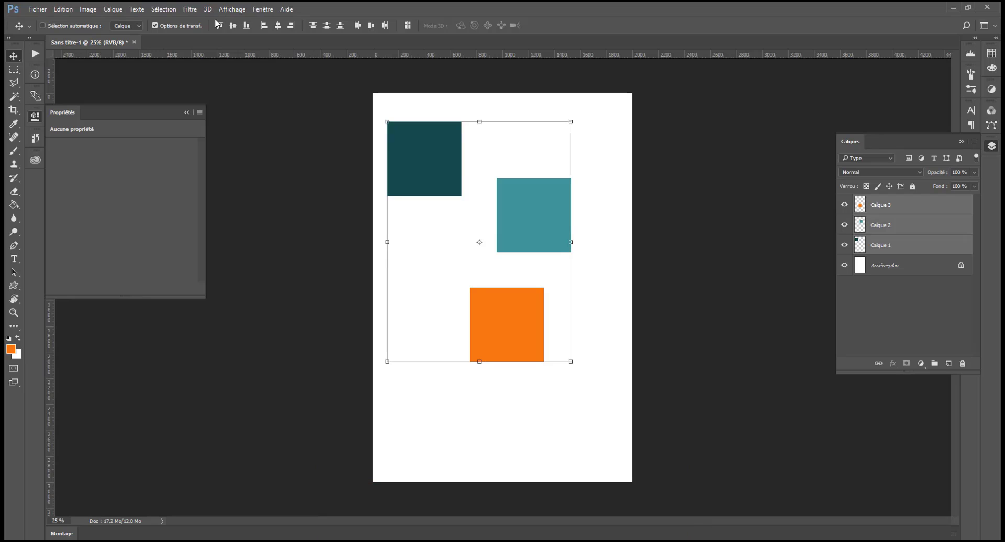
- Try aligning the top edges of the three selected squares, and undo the alignment
{"action": "left_click", "coordinate": [385, 25]}
{"action": "left_click", "coordinate": [219, 26]}
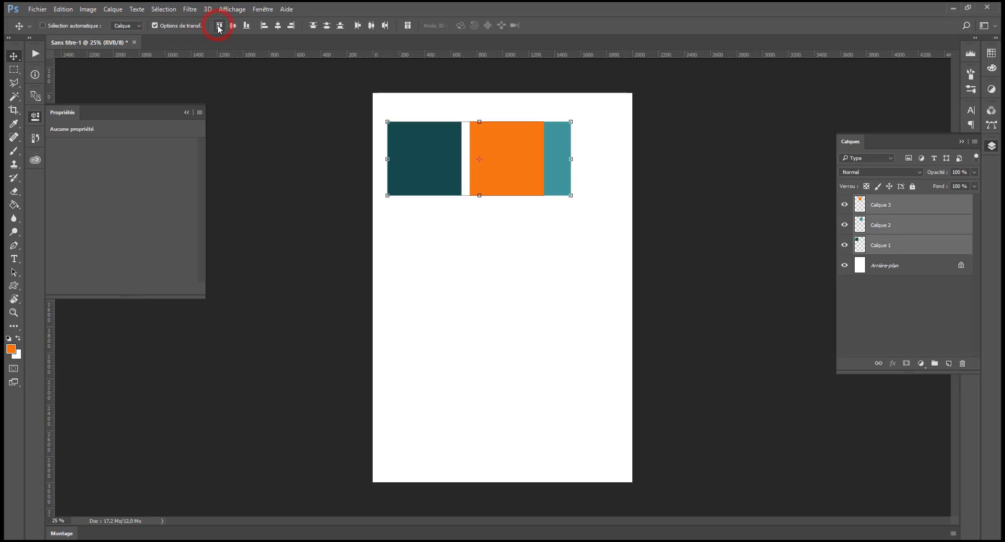
{"action": "key", "text": "ctrl"}
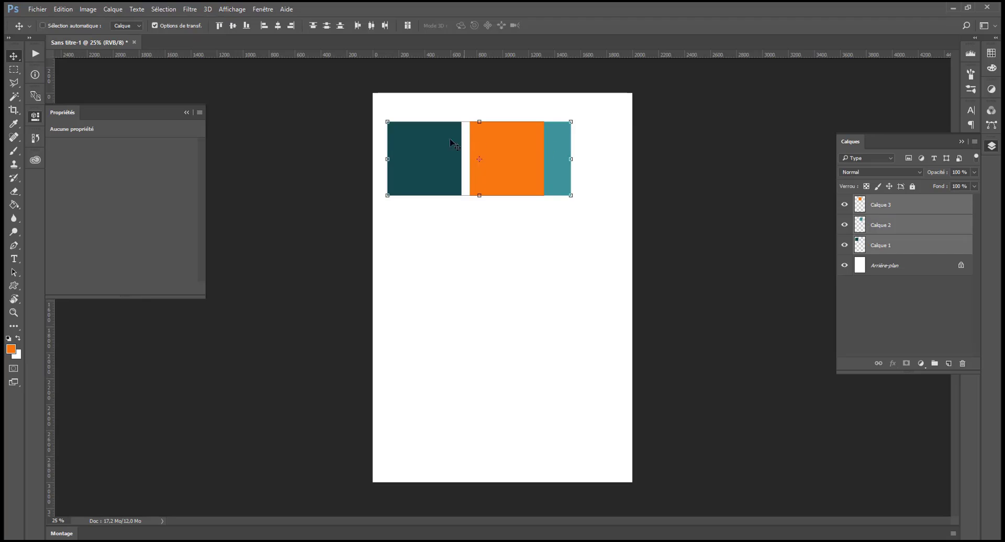
{"action": "key", "text": "ctrl+z"}
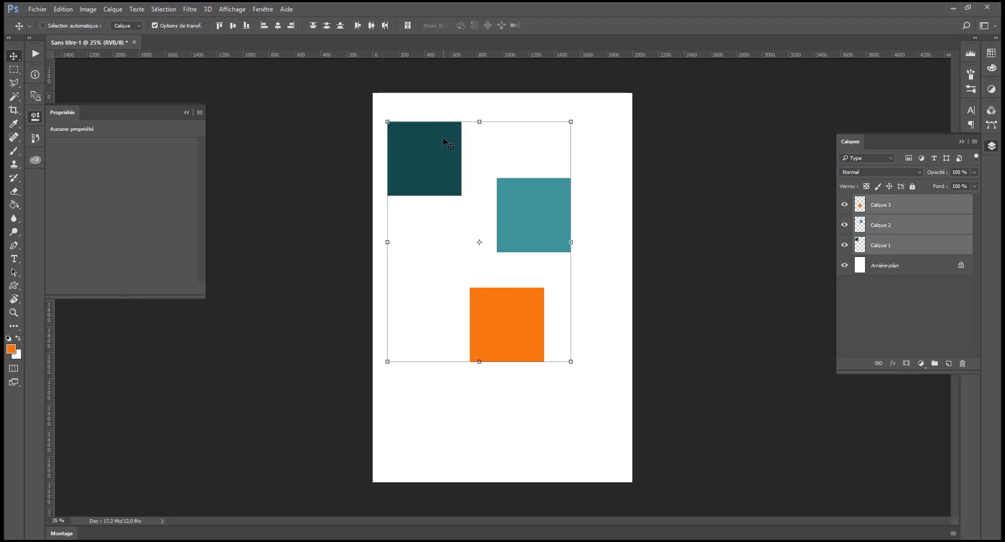
- Place a horizontal guide along the dark teal square's top edge, and test the squares' top-edge alignment against it before undoing that alignment
{"action": "left_click_drag", "start_coordinate": [309, 55], "coordinate": [358, 122]}
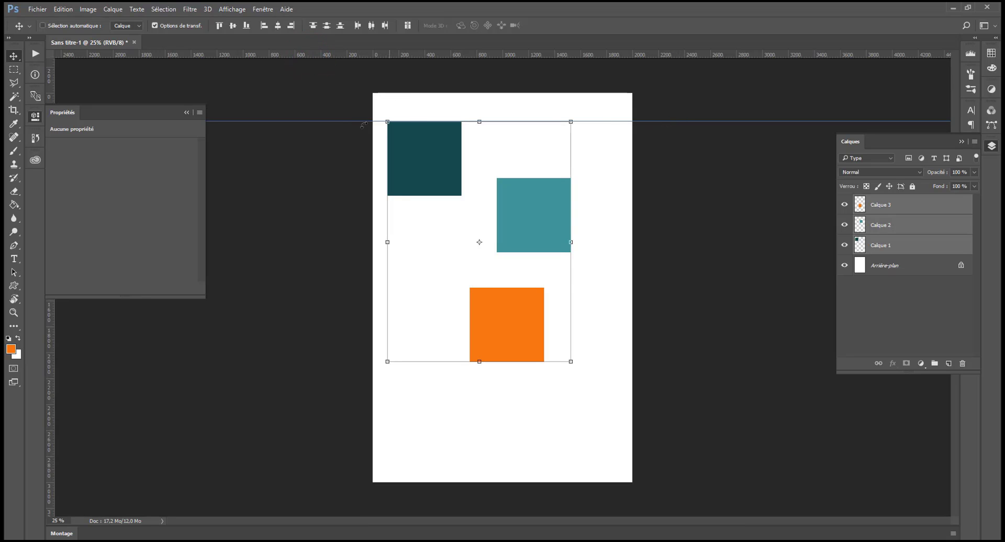
{"action": "left_click", "coordinate": [220, 26]}
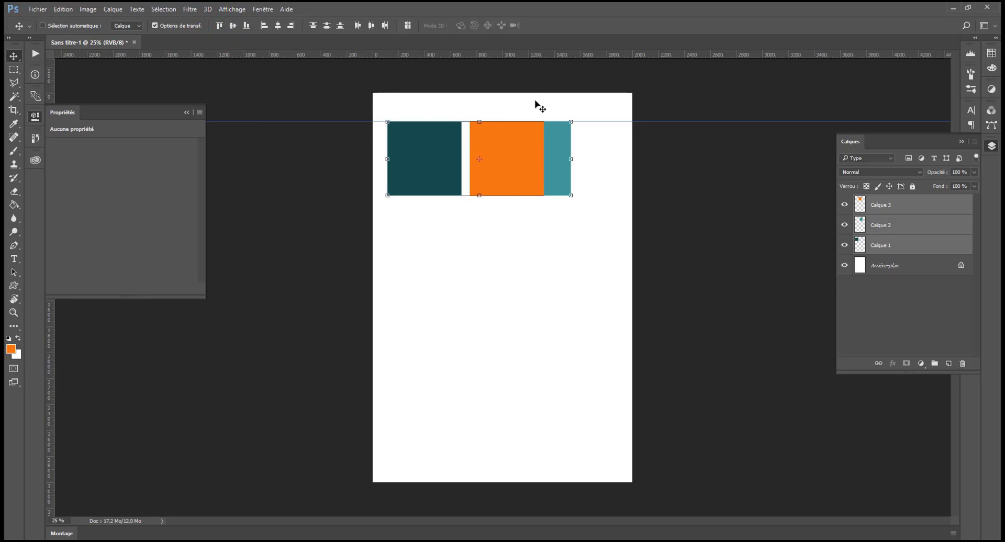
{"action": "key", "text": "ctrl+z"}
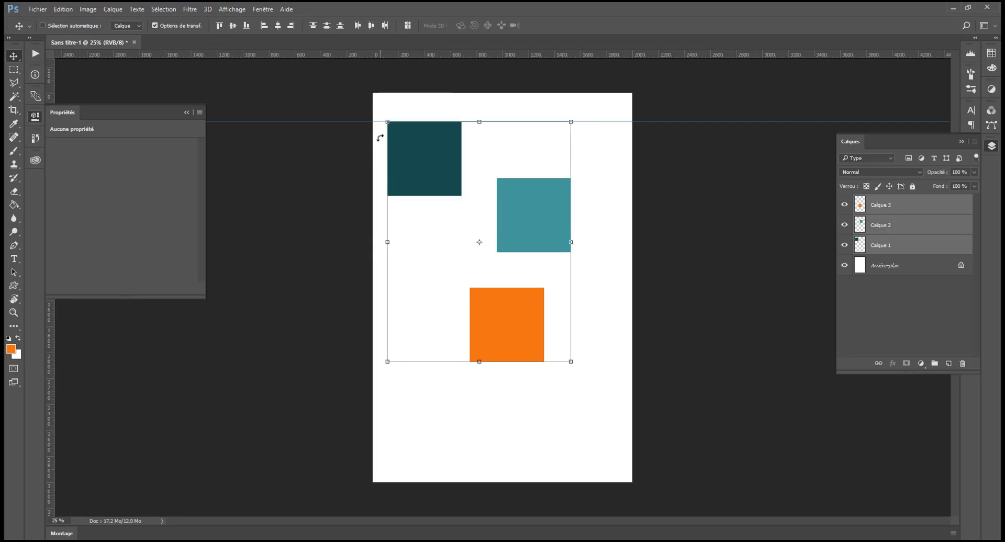
- Place a second horizontal guide through the vertical middle of the three squares' shared bounding box, keeping the transform controls shown
{"action": "mouse_move", "coordinate": [465, 54]}
{"action": "left_mouse_down"}
{"action": "mouse_move", "coordinate": [539, 196]}
{"action": "mouse_move", "coordinate": [796, 232]}
{"action": "mouse_move", "coordinate": [736, 243]}
{"action": "left_mouse_up"}
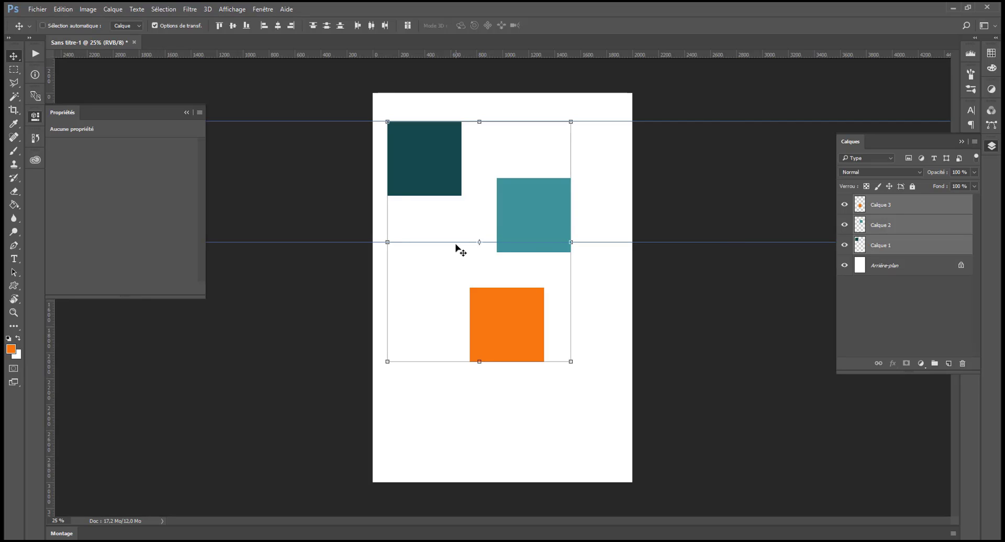
{"action": "left_click", "coordinate": [155, 25]}
{"action": "left_click", "coordinate": [155, 25]}
- Try aligning the three squares' vertical centres, check the dark teal square against the middle guide with the rectangular marquee, and undo the alignment
{"action": "left_click", "coordinate": [233, 26]}
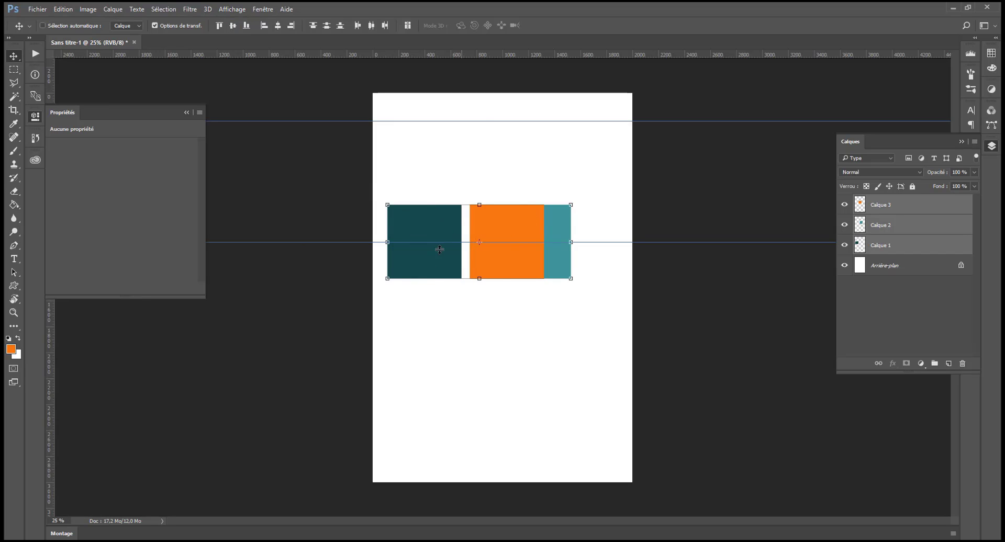
{"action": "left_click", "coordinate": [13, 72]}
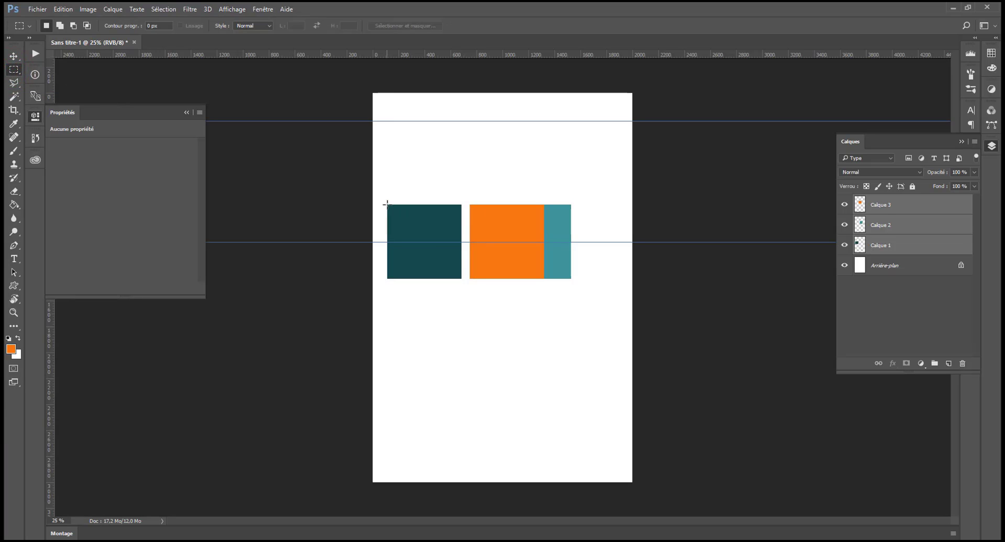
{"action": "left_click_drag", "start_coordinate": [387, 204], "coordinate": [444, 242]}
{"action": "mouse_move", "coordinate": [412, 217]}
{"action": "left_mouse_down"}
{"action": "mouse_move", "coordinate": [434, 243]}
{"action": "mouse_move", "coordinate": [413, 257]}
{"action": "mouse_move", "coordinate": [433, 256]}
{"action": "mouse_move", "coordinate": [405, 259]}
{"action": "mouse_move", "coordinate": [431, 247]}
{"action": "mouse_move", "coordinate": [431, 260]}
{"action": "left_mouse_up"}
{"action": "left_click", "coordinate": [431, 259]}
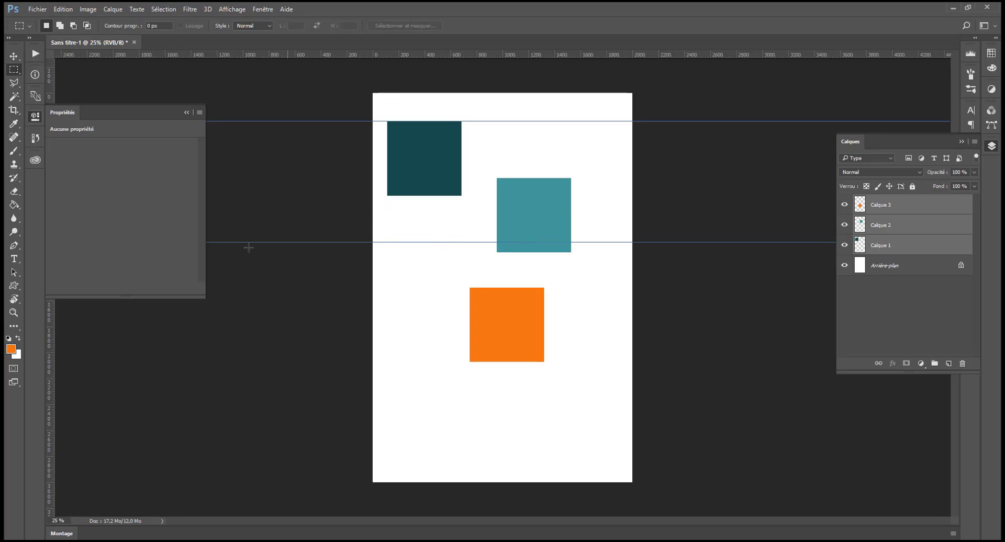
{"action": "left_click", "coordinate": [14, 56]}
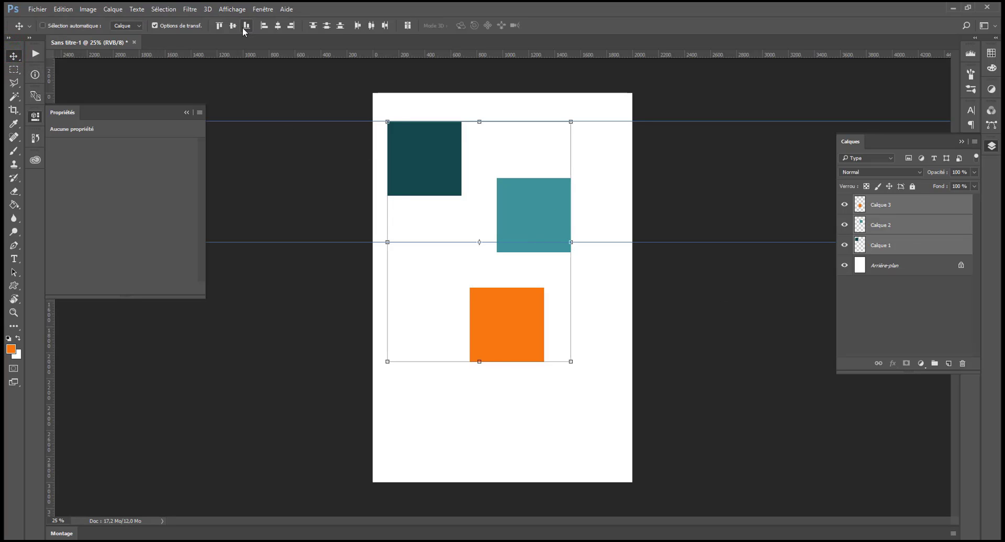
- Place a third horizontal guide along the orange square's bottom edge, and test the squares' bottom-edge alignment against it before undoing that alignment
{"action": "left_click_drag", "start_coordinate": [341, 56], "coordinate": [432, 362]}
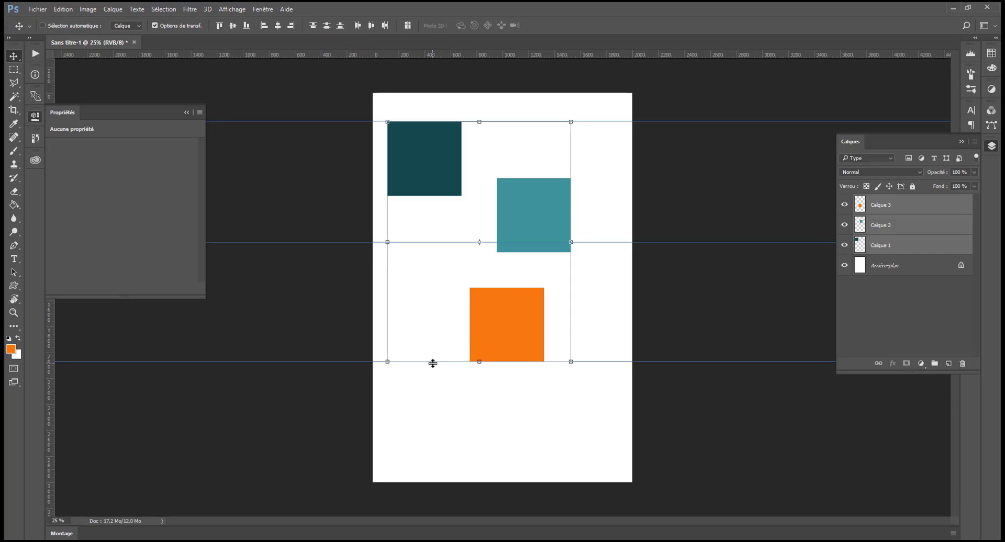
{"action": "left_click", "coordinate": [246, 25]}
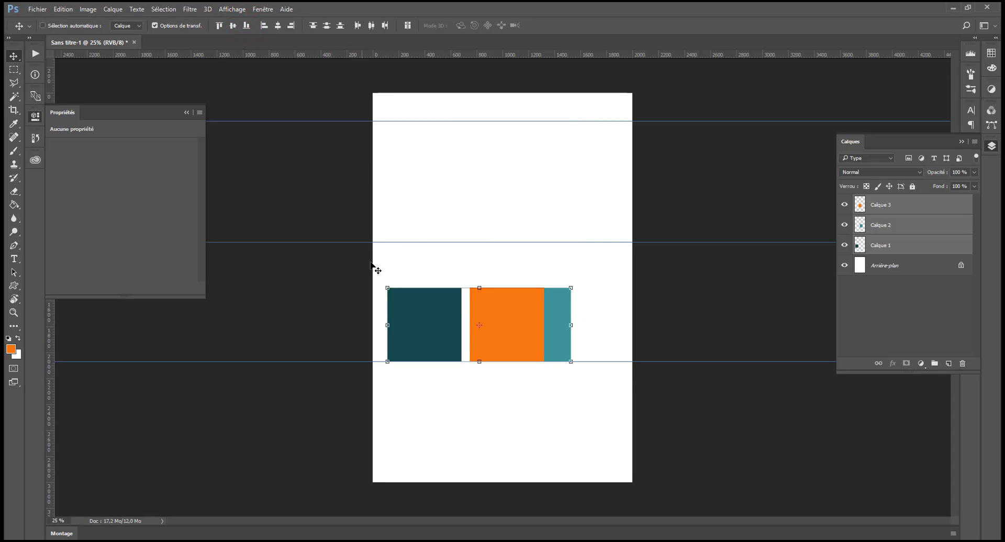
{"action": "key", "text": "ctrl+z"}
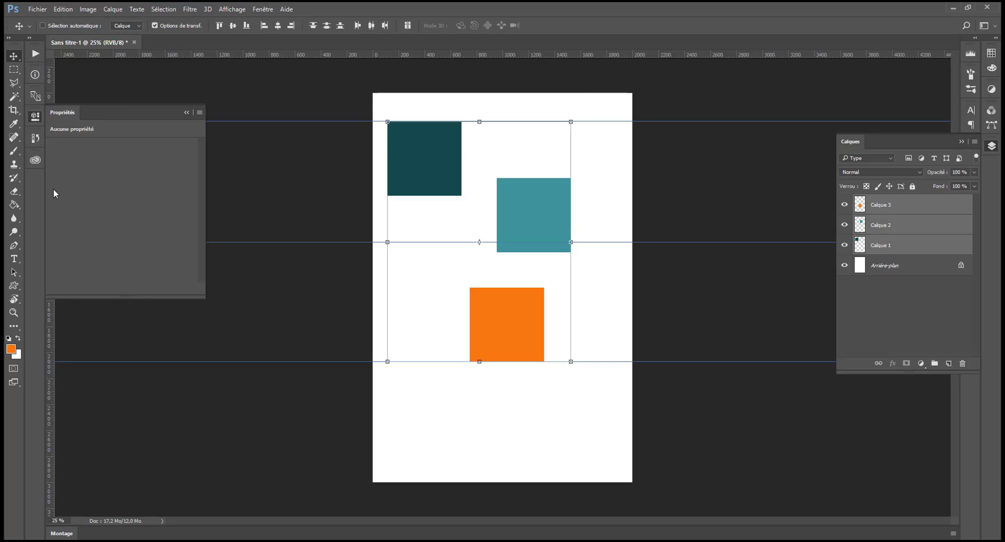
- Place vertical guides along the left edge, right edge and horizontal centre of the three squares' shared bounding box
{"action": "left_click_drag", "start_coordinate": [50, 332], "coordinate": [386, 331]}
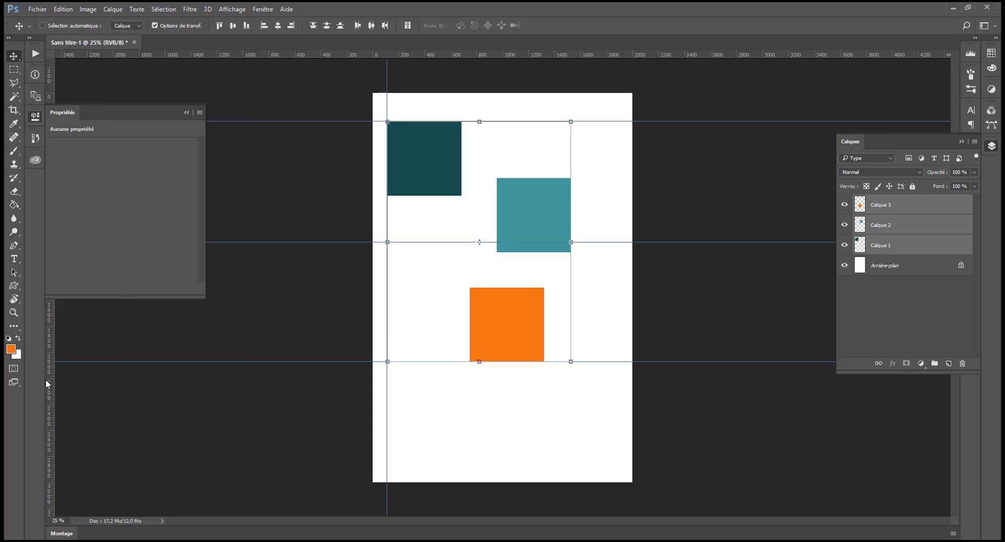
{"action": "left_click_drag", "start_coordinate": [53, 386], "coordinate": [570, 374]}
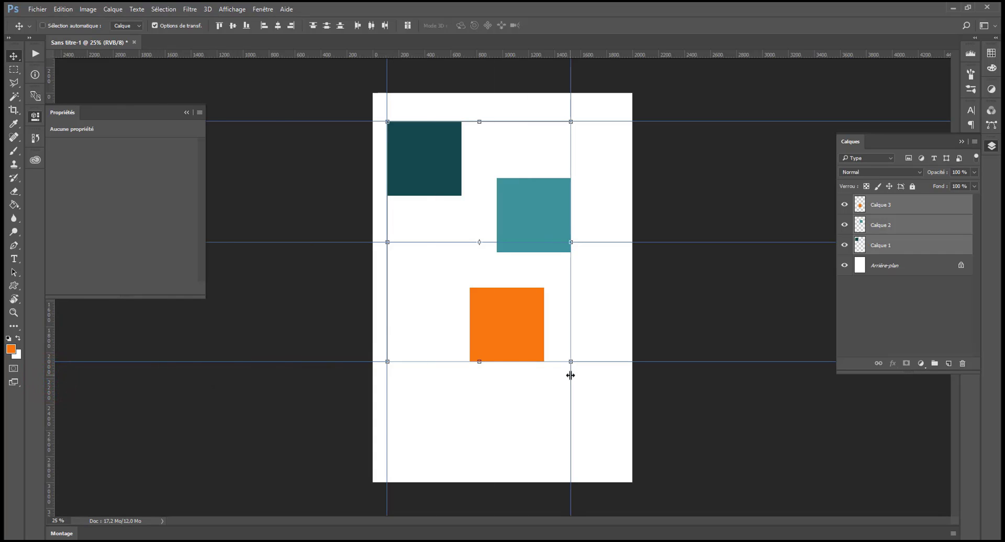
{"action": "left_click_drag", "start_coordinate": [50, 387], "coordinate": [480, 396]}
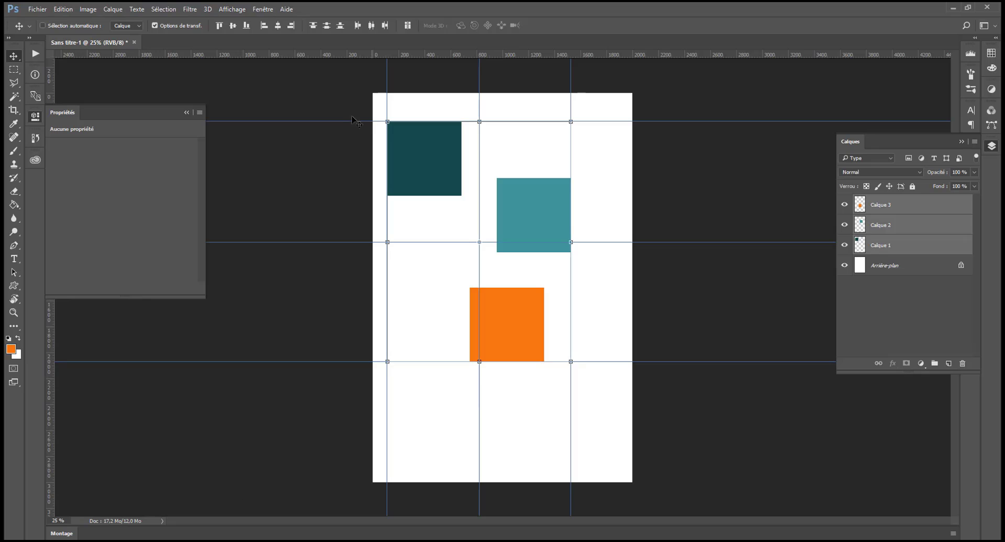
- Test the squares' left-edge, right-edge and horizontal-centre alignments against the vertical guides, undoing each one
{"action": "left_click", "coordinate": [264, 26]}
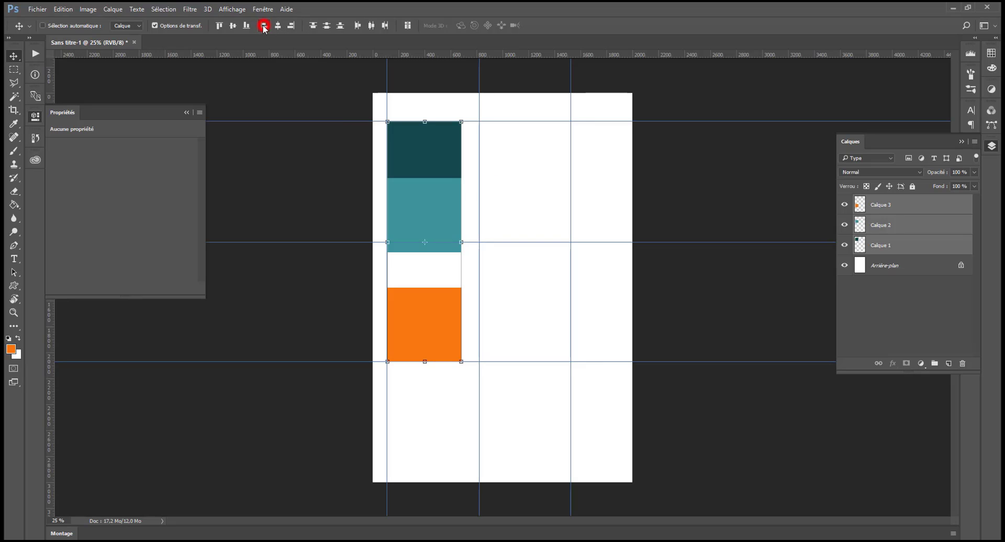
{"action": "key", "text": "ctrl+z"}
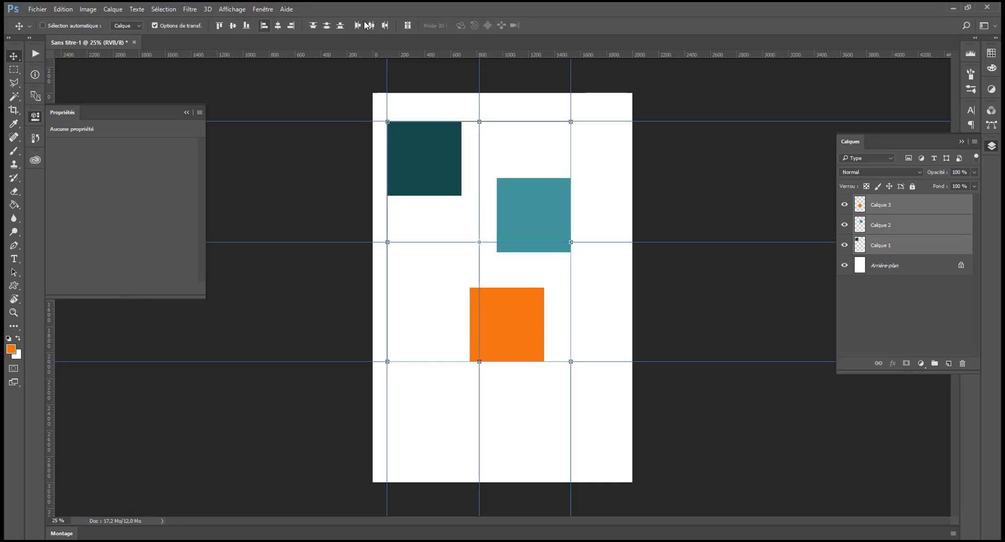
{"action": "left_click", "coordinate": [290, 25]}
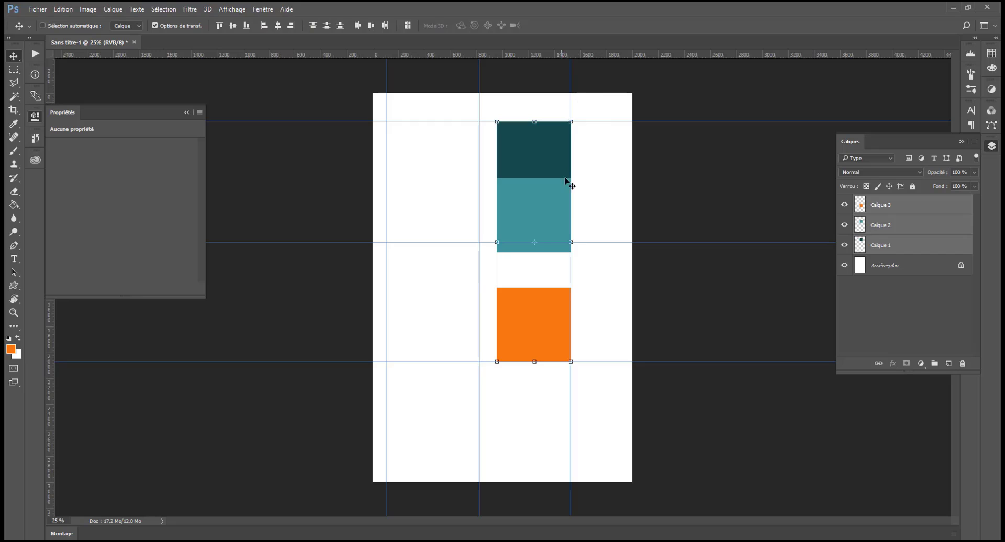
{"action": "key", "text": "ctrl+z"}
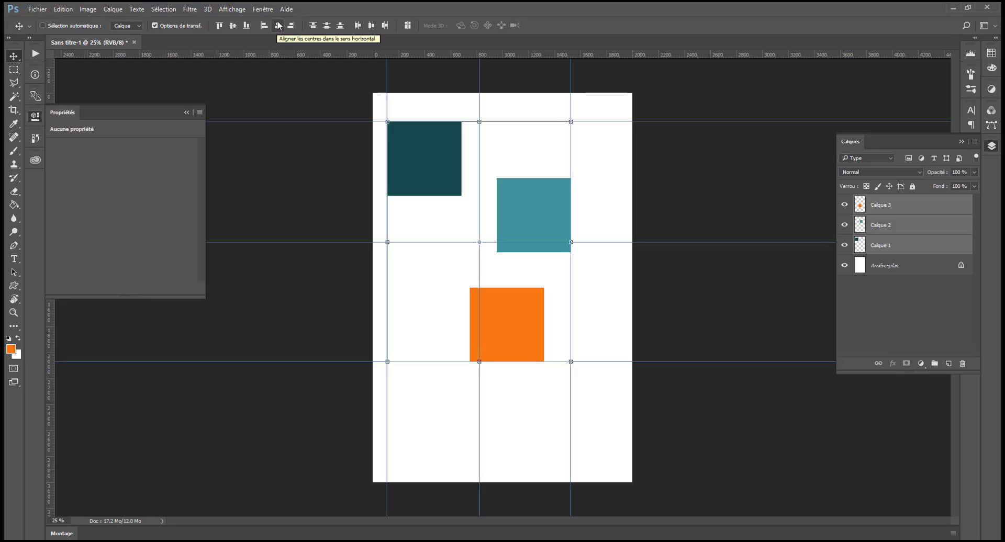
{"action": "left_click", "coordinate": [279, 25]}
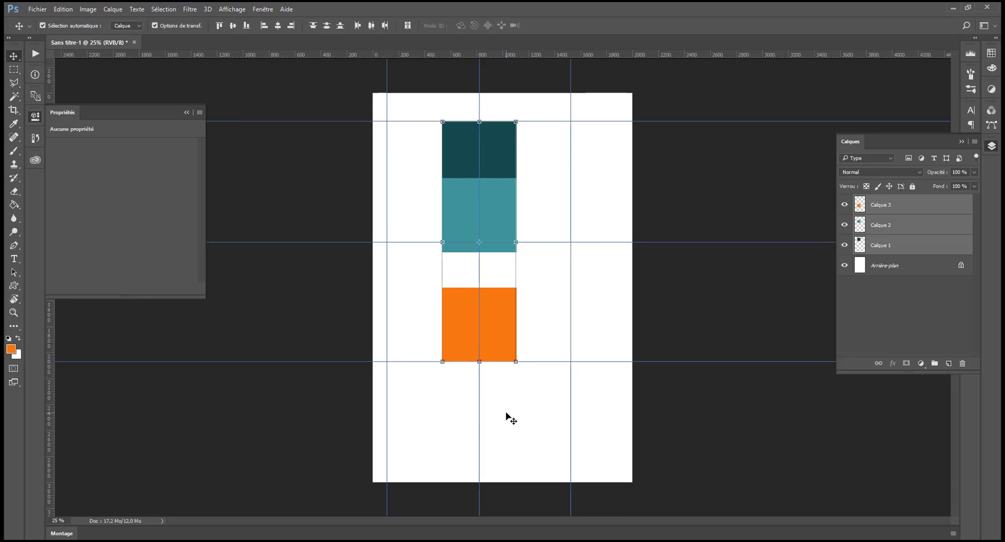
{"action": "key", "text": "ctrl+z"}
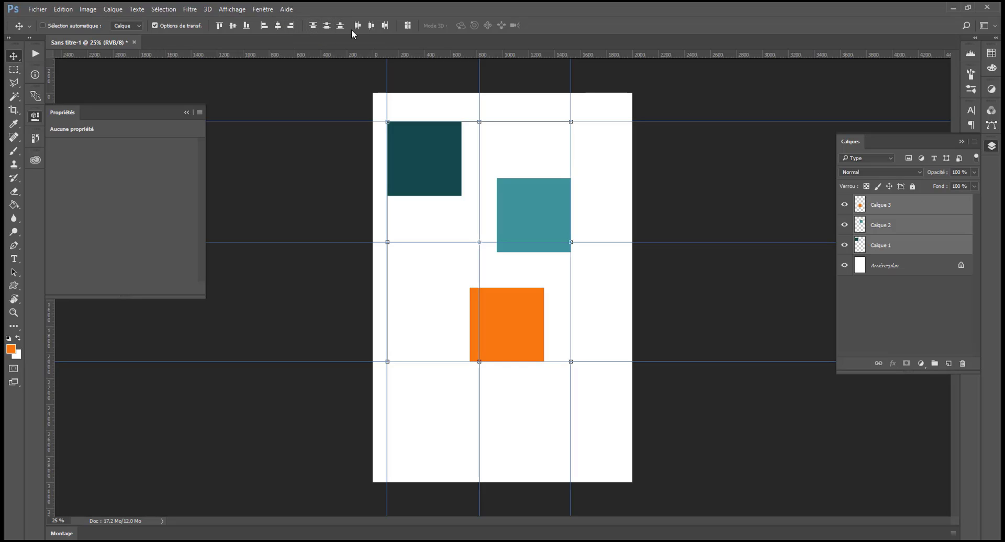
- View the automatic layer alignment options for the three selected layers, and close them without applying
{"action": "left_click", "coordinate": [403, 27]}
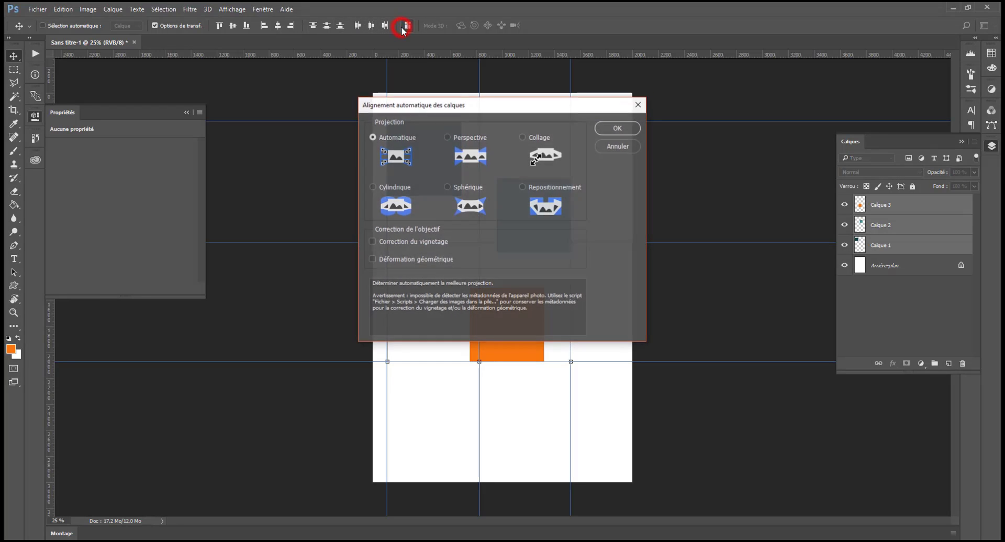
{"action": "left_click", "coordinate": [635, 146]}
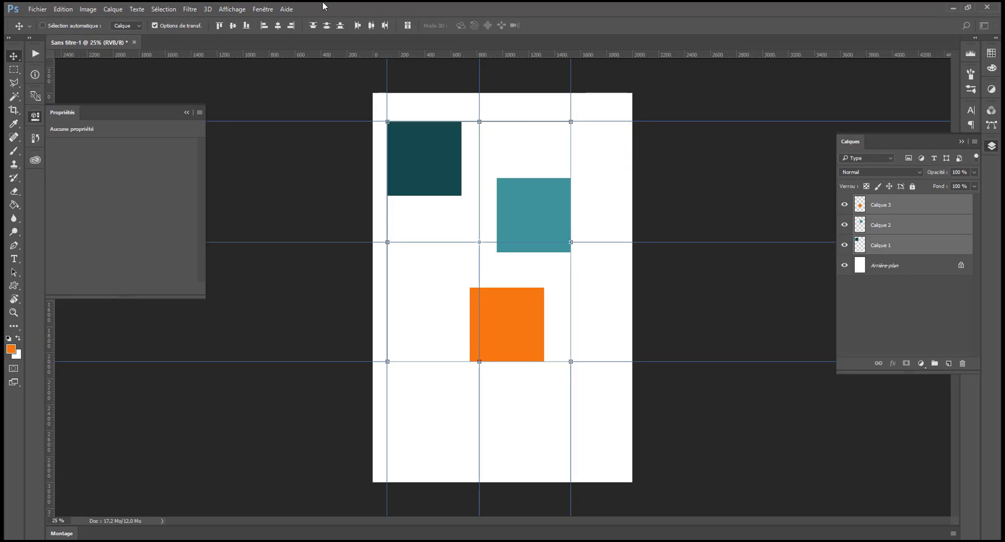
- Clear all the guides from the document
{"action": "left_click", "coordinate": [261, 9]}
{"action": "left_click", "coordinate": [255, 16]}
{"action": "left_click", "coordinate": [232, 9]}
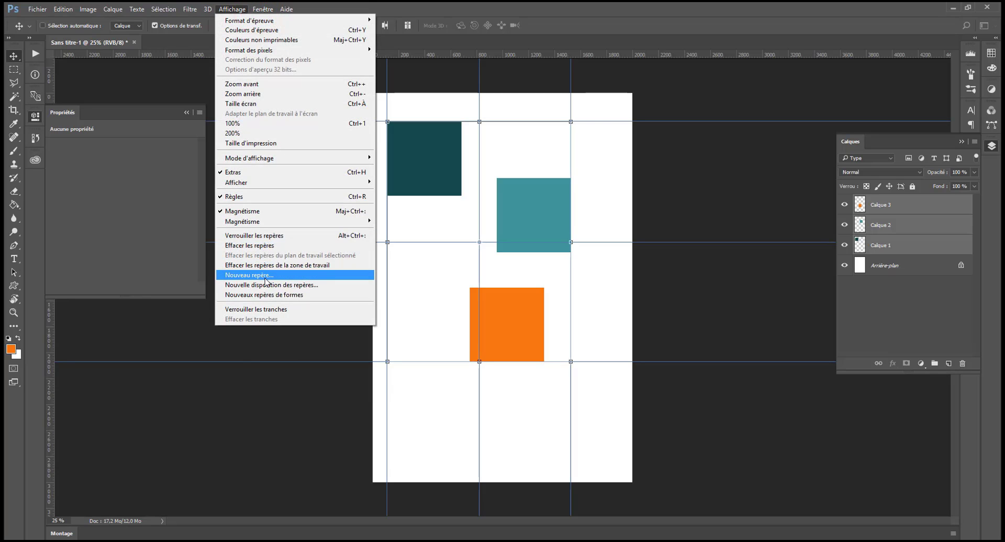
{"action": "left_click", "coordinate": [271, 245]}
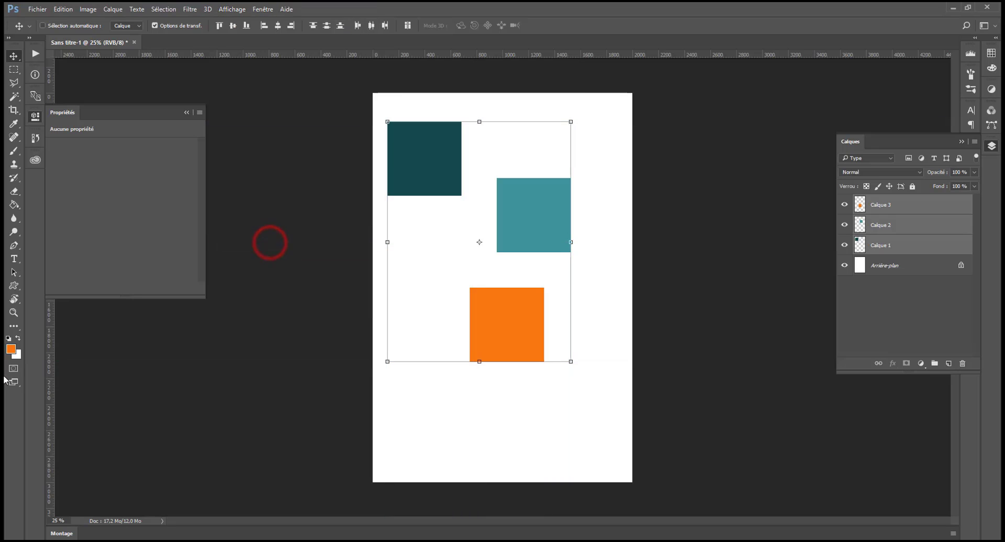
- Distribute the three squares by their top edges, and place a horizontal guide along the top edge of each square
{"action": "left_click", "coordinate": [313, 26]}
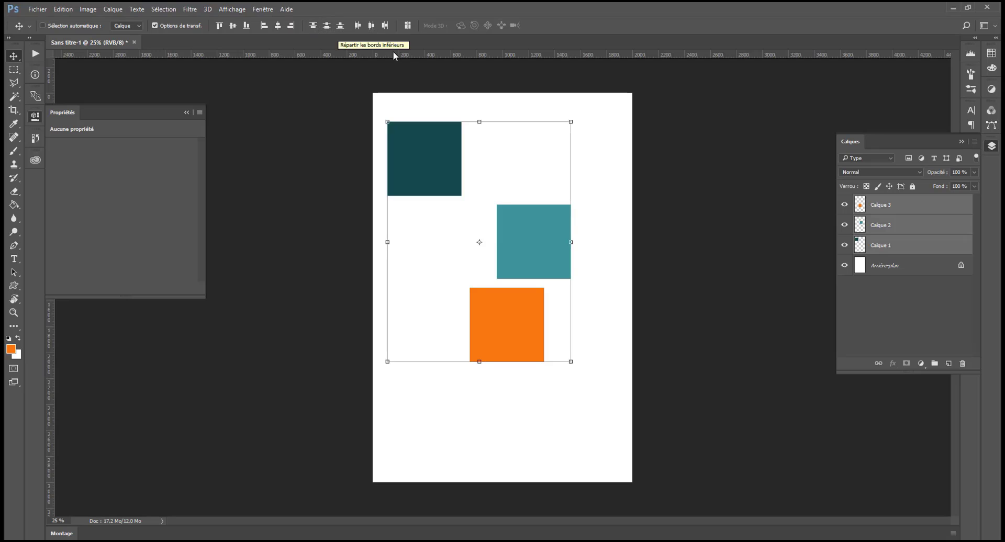
{"action": "left_click_drag", "start_coordinate": [404, 56], "coordinate": [449, 121]}
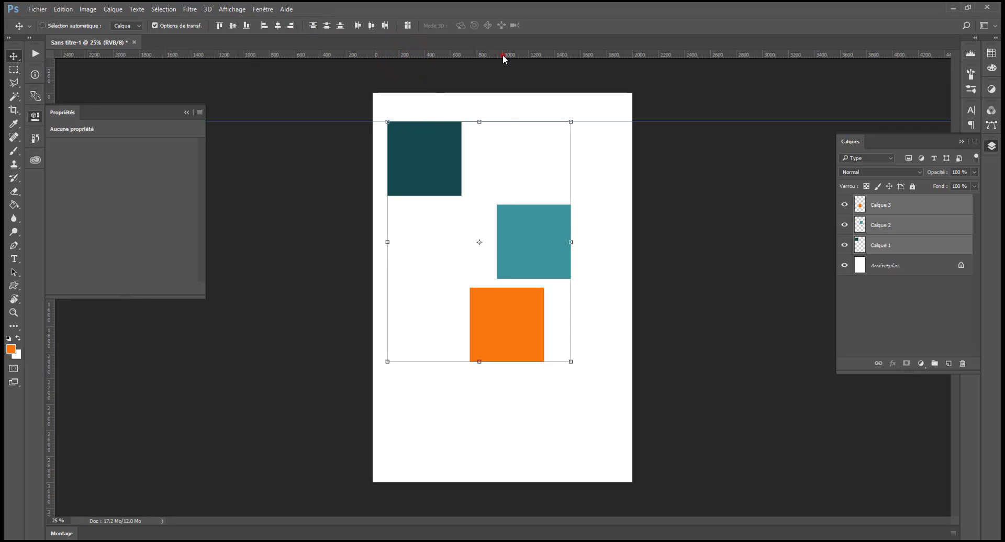
{"action": "left_click_drag", "start_coordinate": [502, 54], "coordinate": [528, 206]}
{"action": "left_click_drag", "start_coordinate": [398, 54], "coordinate": [462, 287]}
- Fit a rectangular marquee between the first two top-edge guides, and move it down to compare the spacing to the third guide
{"action": "left_click", "coordinate": [13, 69]}
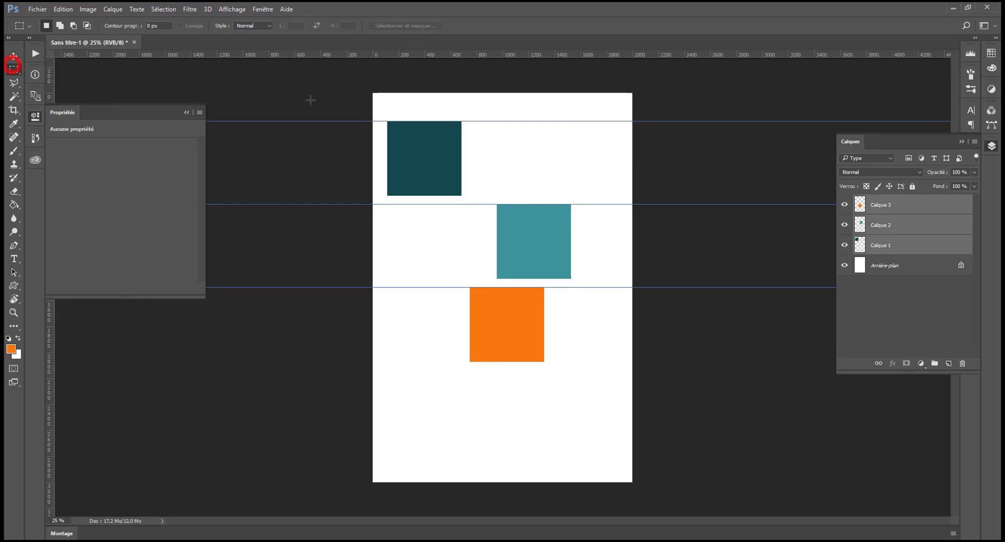
{"action": "left_click_drag", "start_coordinate": [396, 121], "coordinate": [458, 204]}
{"action": "left_click_drag", "start_coordinate": [432, 155], "coordinate": [520, 237]}
- Undo the marquee, the three top-edge guides and the top-edge distribution, returning to the Move tool
{"action": "key", "text": "ctrl+alt+z"}
{"action": "key", "text": "ctrl+alt+z"}
{"action": "key", "text": "ctrl+alt+z"}
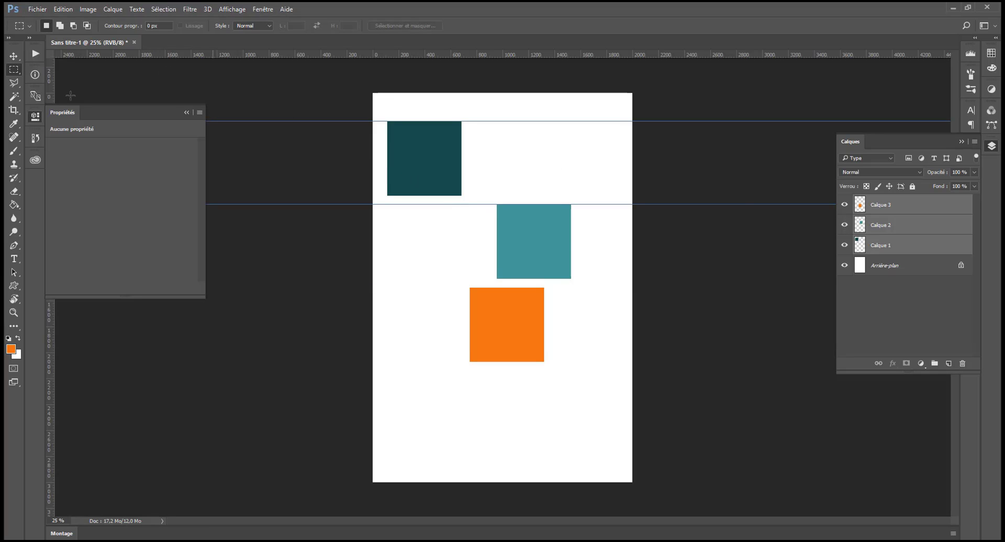
{"action": "left_click", "coordinate": [14, 56]}
{"action": "key", "text": "ctrl+alt+z"}
{"action": "key", "text": "ctrl+alt+z"}
{"action": "key", "text": "ctrl+alt+z"}
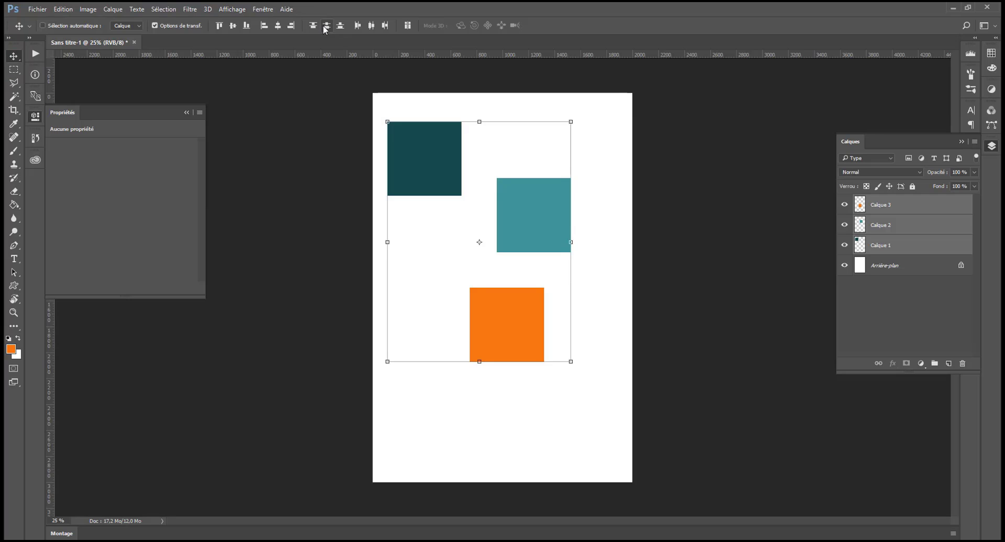
- Distribute the three squares by their vertical centres, and place a horizontal guide through the middle of each square
{"action": "left_click", "coordinate": [326, 26]}
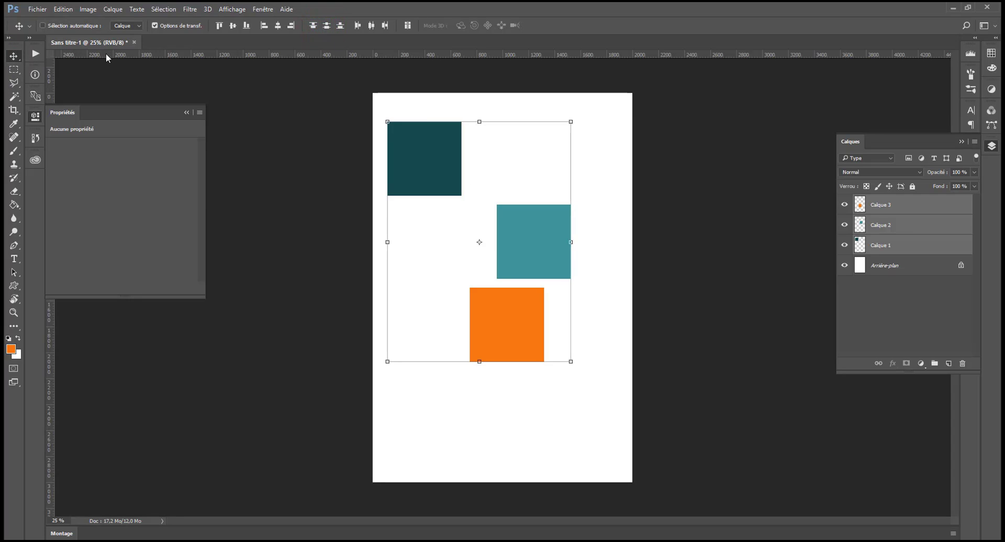
{"action": "left_click_drag", "start_coordinate": [107, 54], "coordinate": [229, 159]}
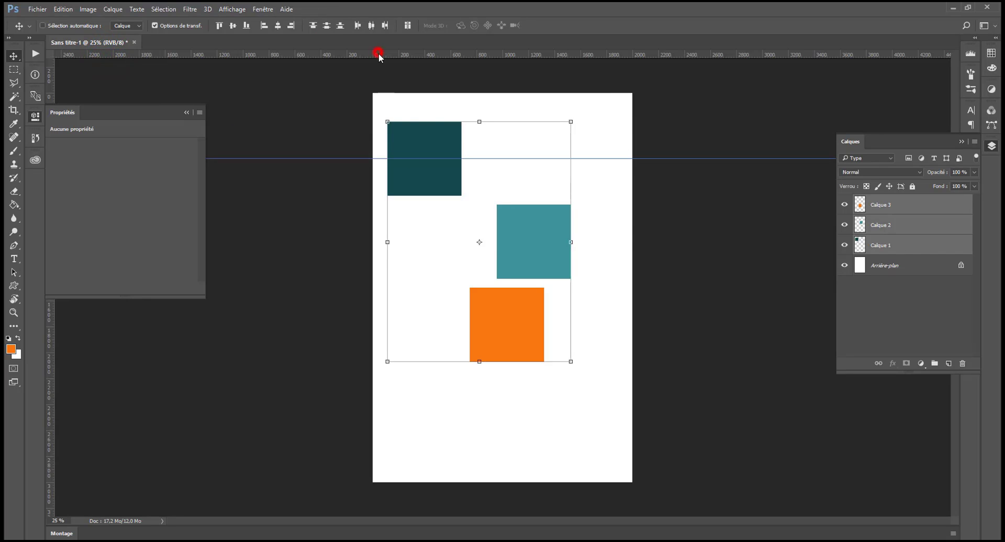
{"action": "left_click_drag", "start_coordinate": [378, 53], "coordinate": [442, 242]}
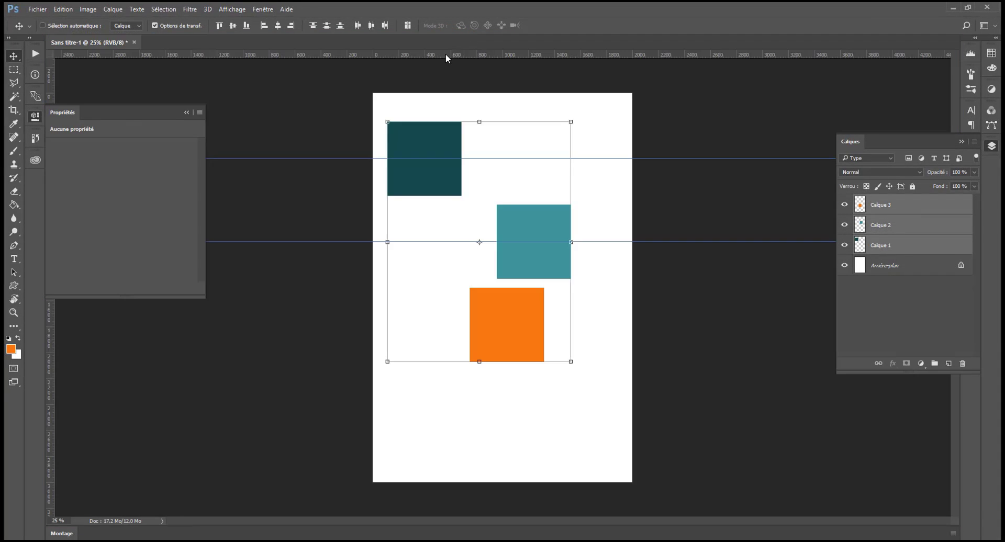
{"action": "left_click_drag", "start_coordinate": [446, 57], "coordinate": [504, 323]}
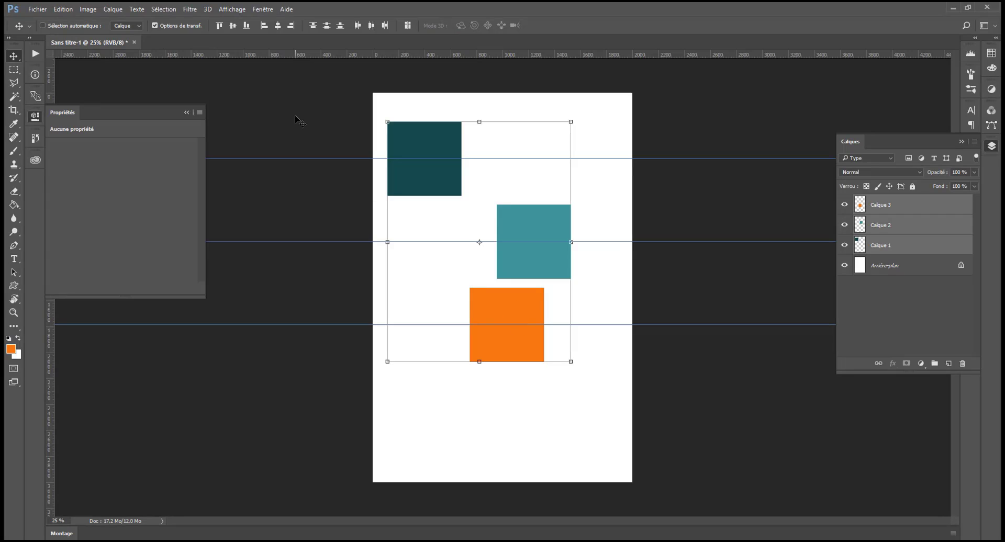
- Compare the spacing between the three centre guides with a rectangular marquee, and deselect it
{"action": "left_click", "coordinate": [14, 70]}
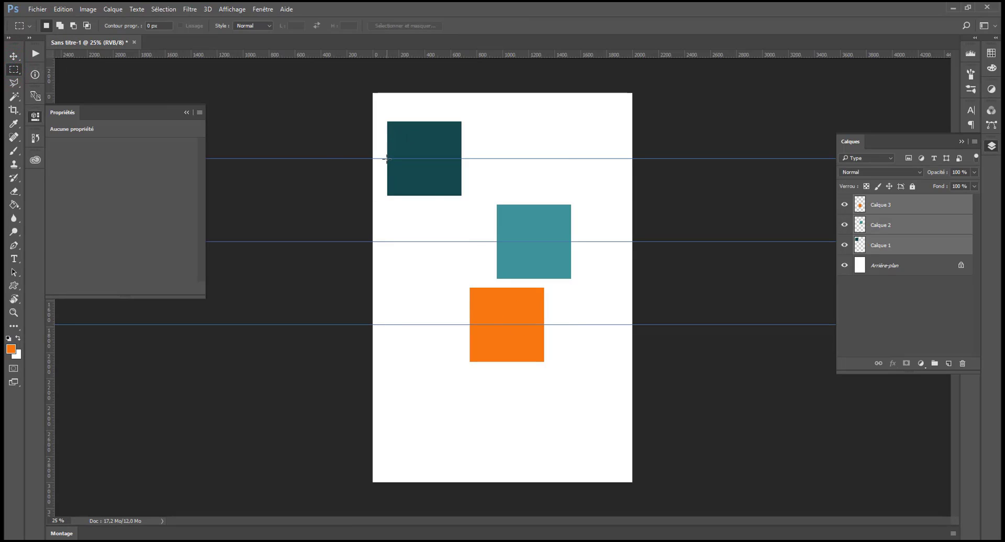
{"action": "left_click_drag", "start_coordinate": [387, 159], "coordinate": [482, 240]}
{"action": "mouse_move", "coordinate": [445, 211]}
{"action": "left_mouse_down"}
{"action": "mouse_move", "coordinate": [510, 307]}
{"action": "mouse_move", "coordinate": [510, 298]}
{"action": "left_mouse_up"}
{"action": "left_click", "coordinate": [408, 254]}
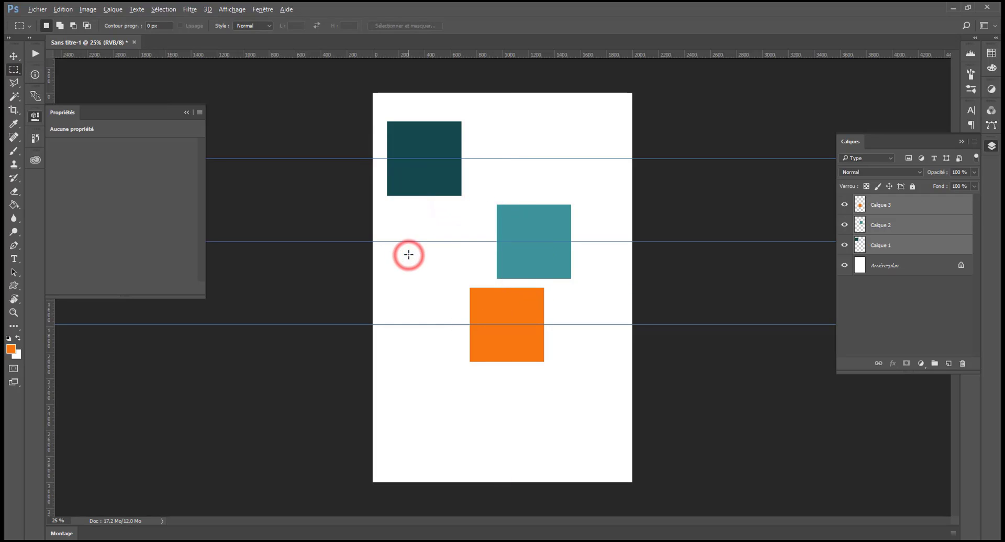
- Return to the Move tool, and undo the three centre guides and the vertical-centre distribution
{"action": "left_click", "coordinate": [14, 56]}
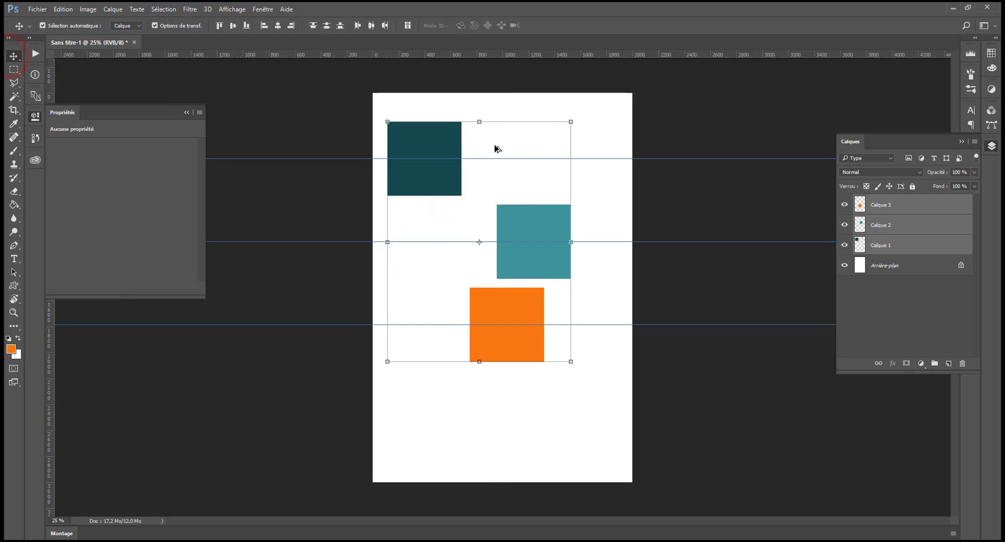
{"action": "key", "text": "ctrl+alt+z"}
{"action": "key", "text": "ctrl+alt+z"}
{"action": "key", "text": "ctrl+alt+z"}
{"action": "key", "text": "ctrl+alt+z"}
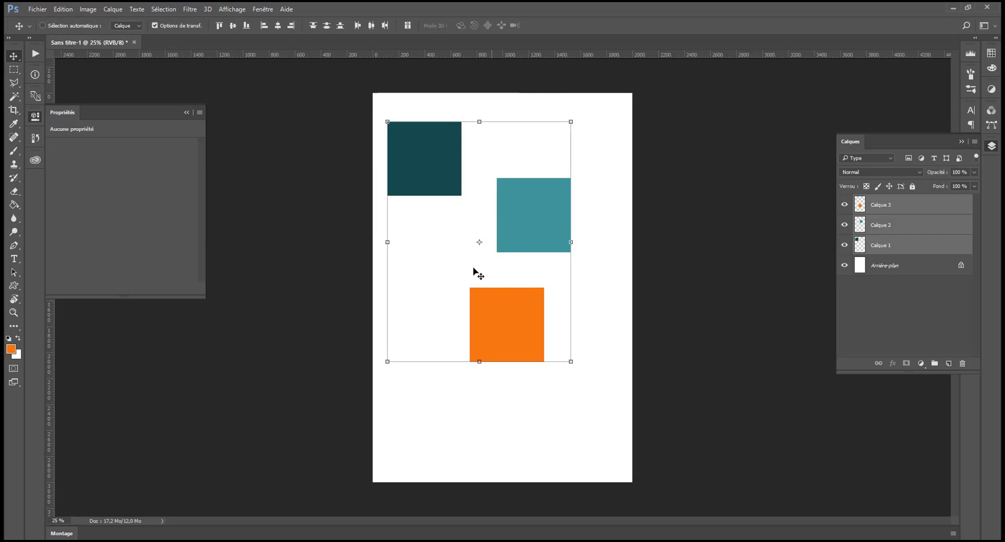
- Try distributing the three squares by their bottom edges, undo the distribution, and dismiss the desktop notification
{"action": "left_click", "coordinate": [340, 25]}
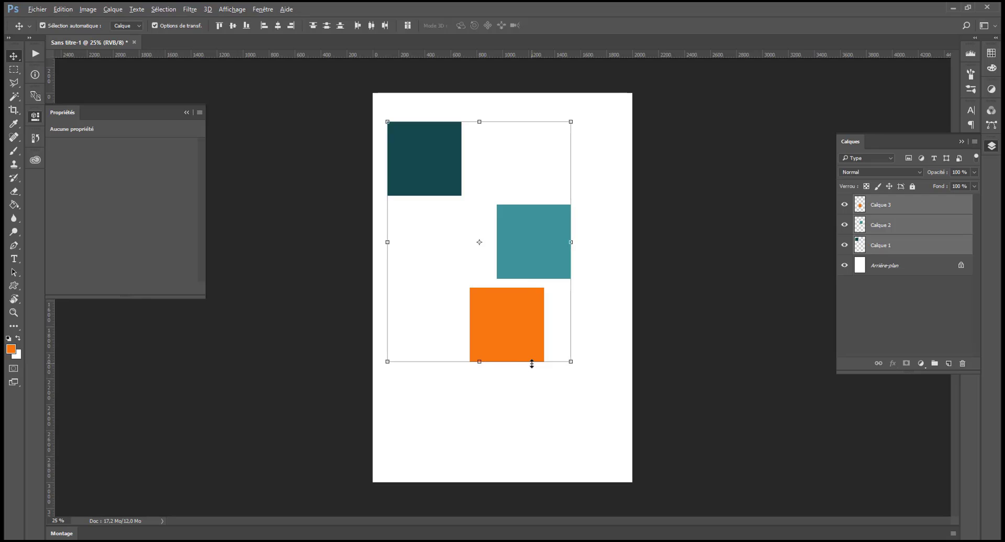
{"action": "key", "text": "ctrl+z"}
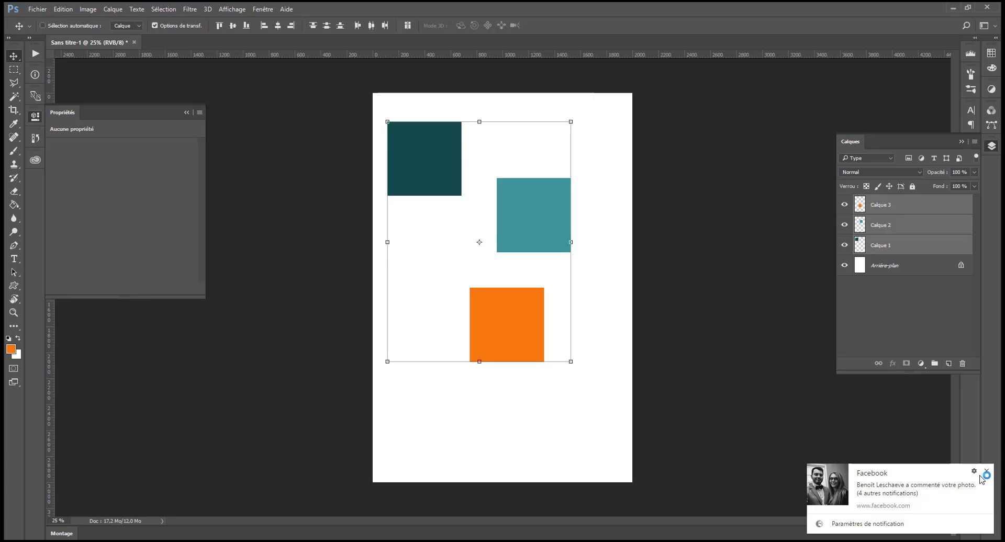
{"action": "left_click", "coordinate": [987, 469]}
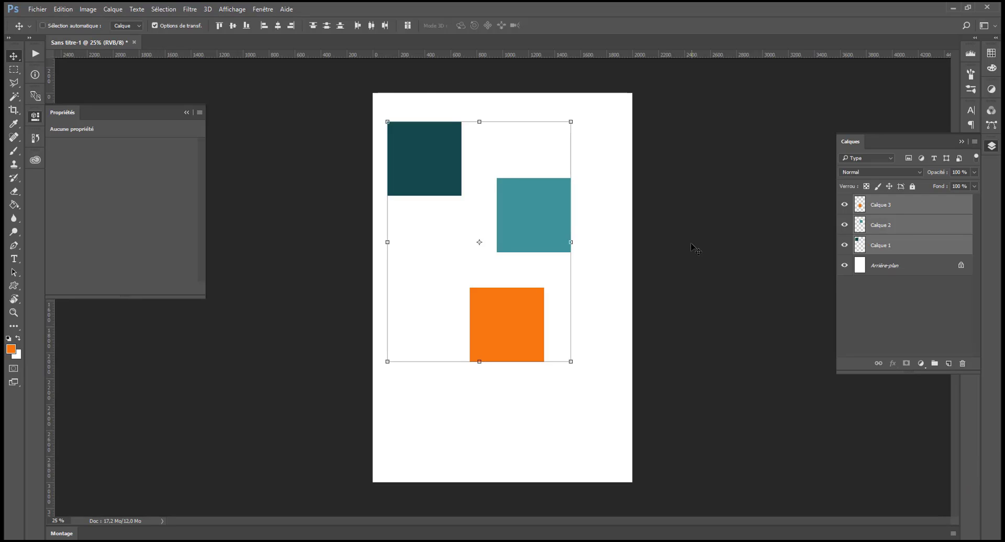
- Distribute the three squares by their left edges, and place a vertical guide along each square's left edge, undoing any accidental layer move
{"action": "left_click", "coordinate": [357, 26]}
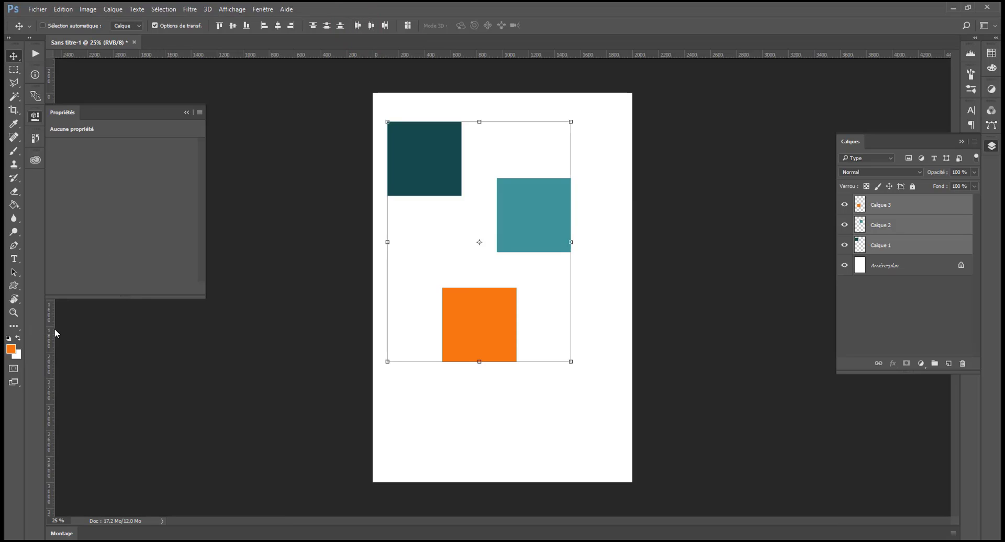
{"action": "left_click_drag", "start_coordinate": [51, 331], "coordinate": [385, 309]}
{"action": "left_click_drag", "start_coordinate": [58, 338], "coordinate": [271, 351]}
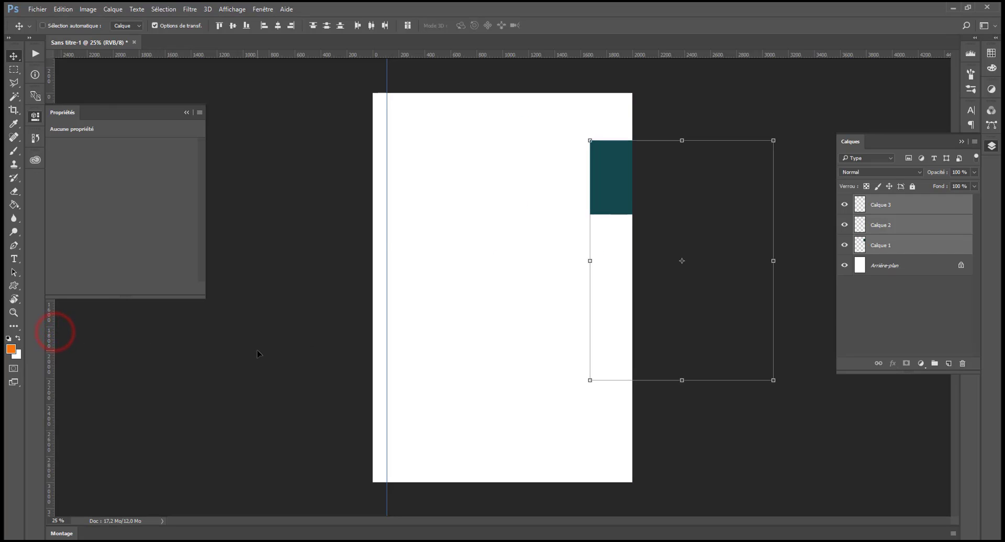
{"action": "key", "text": "ctrl+z"}
{"action": "left_click_drag", "start_coordinate": [45, 334], "coordinate": [496, 336]}
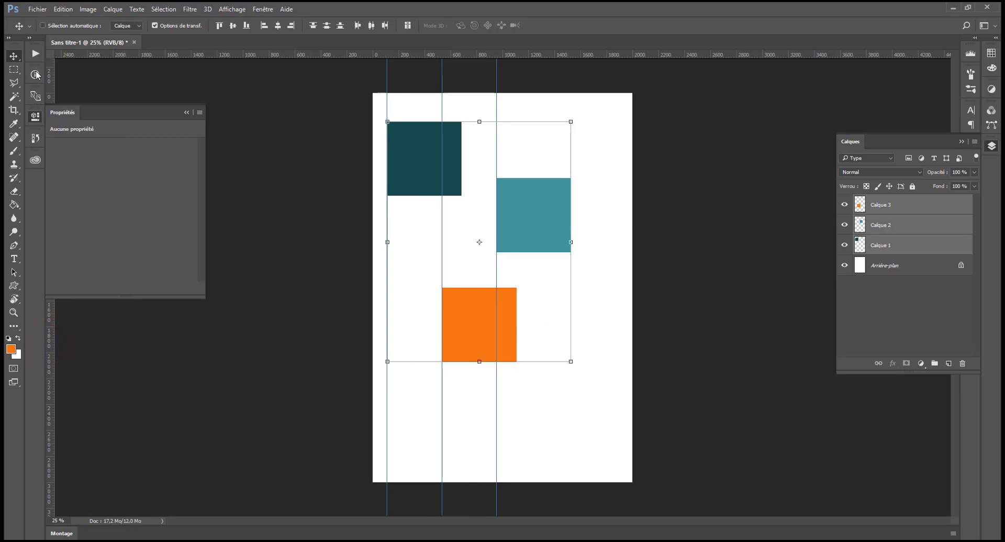
- Compare the spacing between the three left-edge guides with a rectangular marquee, deselect it, and return to the Move tool
{"action": "left_click", "coordinate": [15, 70]}
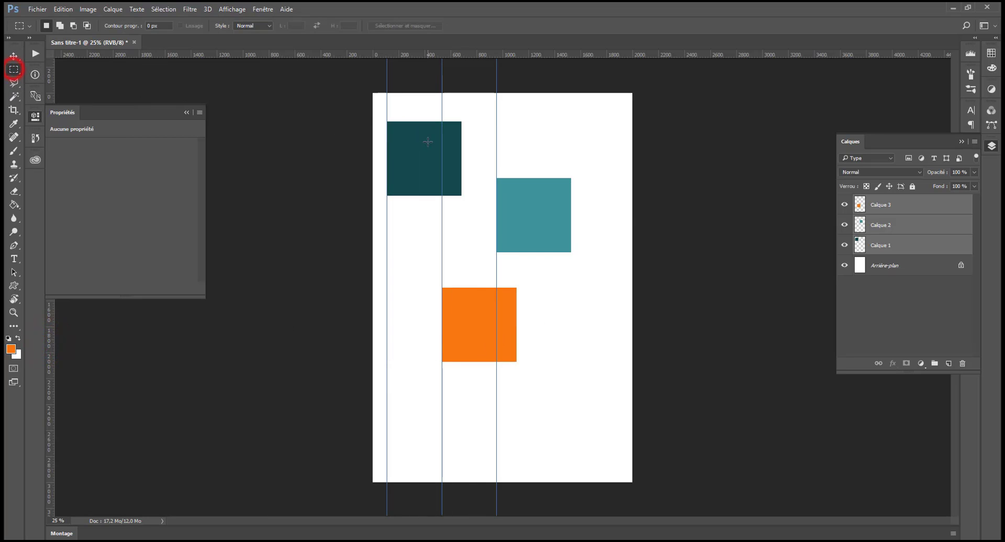
{"action": "left_click_drag", "start_coordinate": [387, 123], "coordinate": [486, 214]}
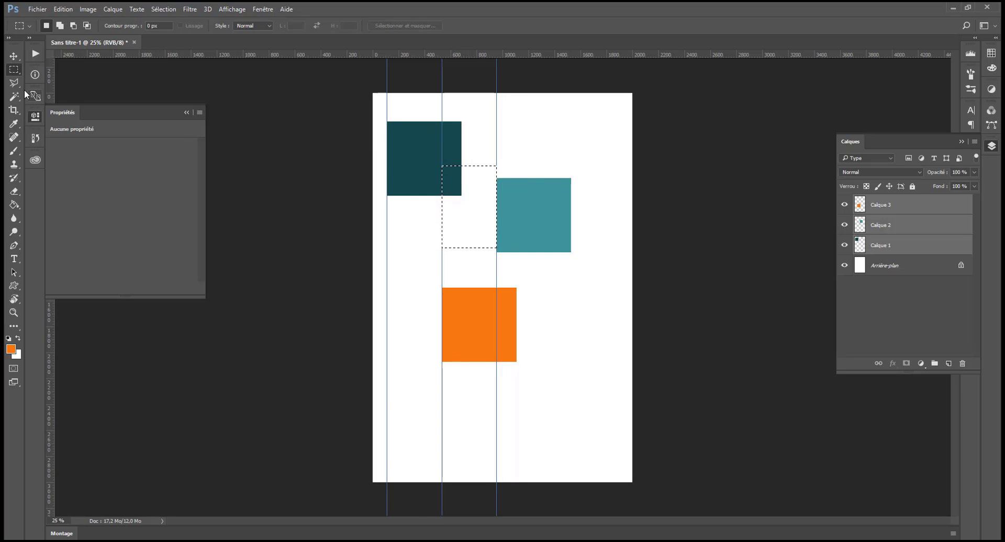
{"action": "key", "text": "ctrl+d"}
{"action": "left_click", "coordinate": [14, 56]}
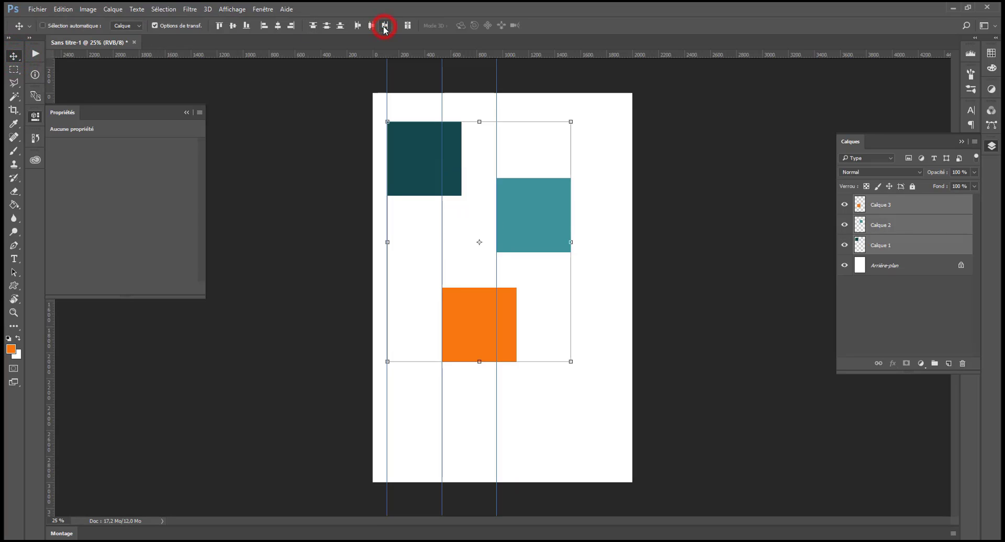
- Undo the three vertical guides along the squares' left edges, keeping the squares' left-edge distribution
{"action": "key", "text": "ctrl"}
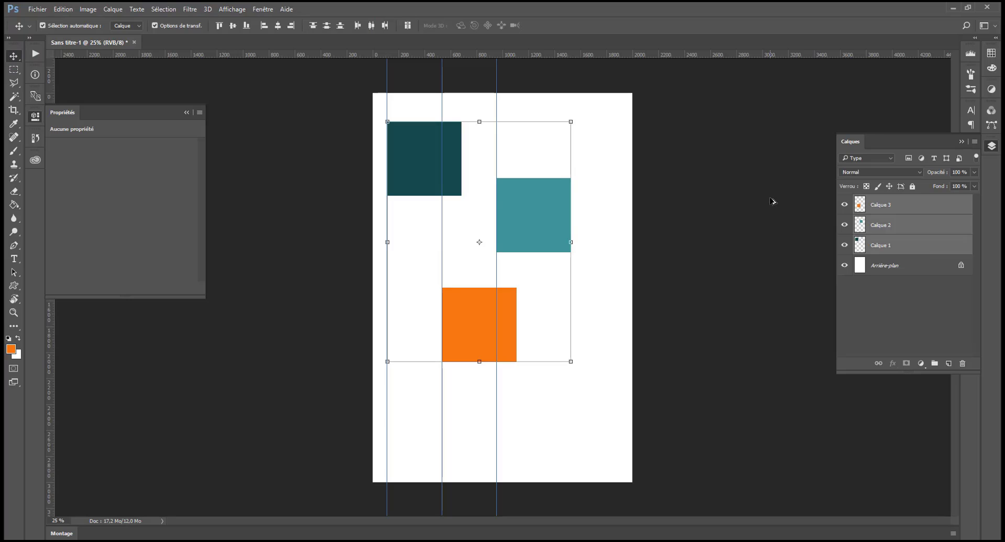
{"action": "key", "text": "ctrl+alt+z"}
{"action": "key", "text": "ctrl+alt+z"}
{"action": "key", "text": "ctrl+alt+z"}
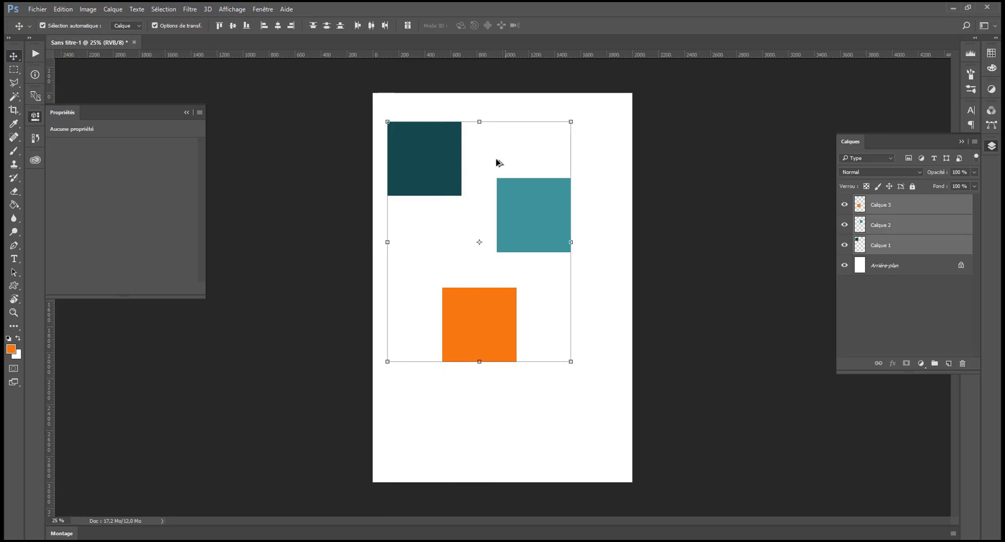
{"action": "key", "text": "ctrl+alt+z"}
{"action": "key", "text": "ctrl+alt+z"}
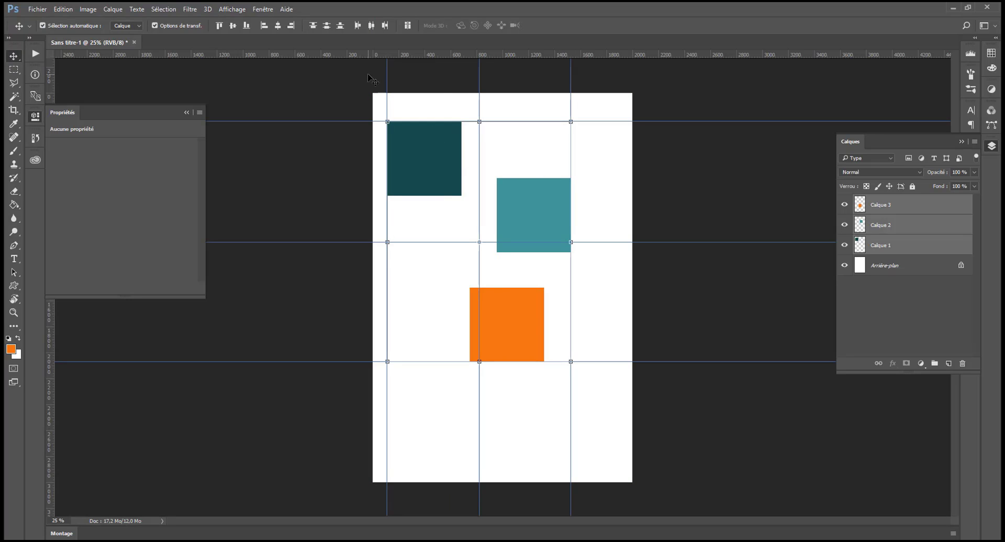
{"action": "key", "text": "ctrl+z"}
{"action": "key", "text": "ctrl+alt+z"}
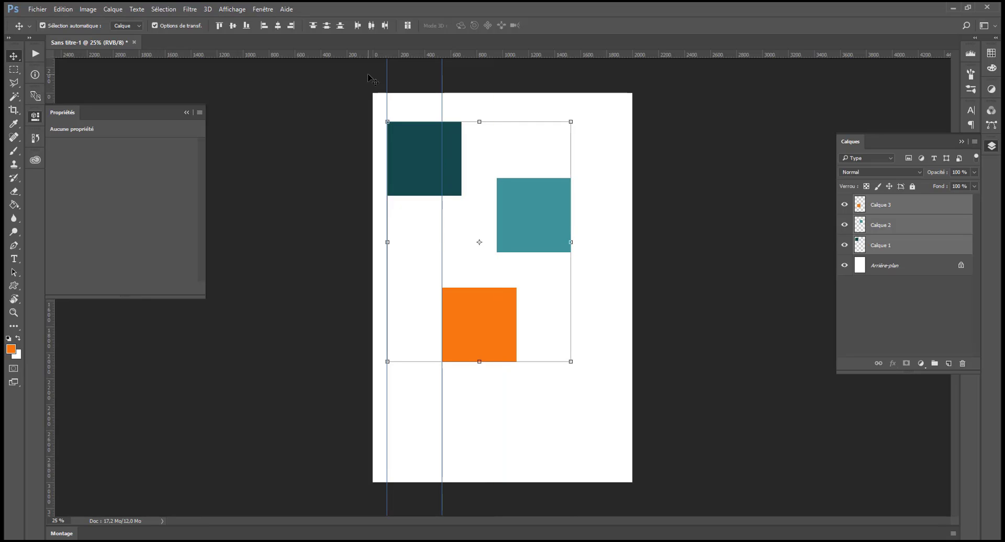
{"action": "key", "text": "ctrl+alt+z"}
{"action": "key", "text": "ctrl+alt+z"}
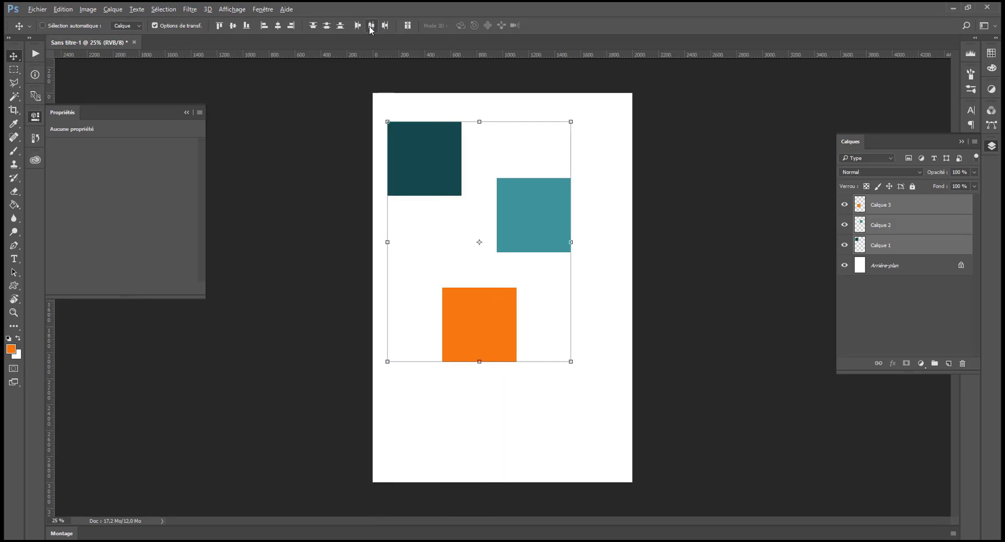
- Try distributing the squares by horizontal centres and by right edges, and compare the right-edge spacing with a rectangular marquee
{"action": "left_click", "coordinate": [369, 26]}
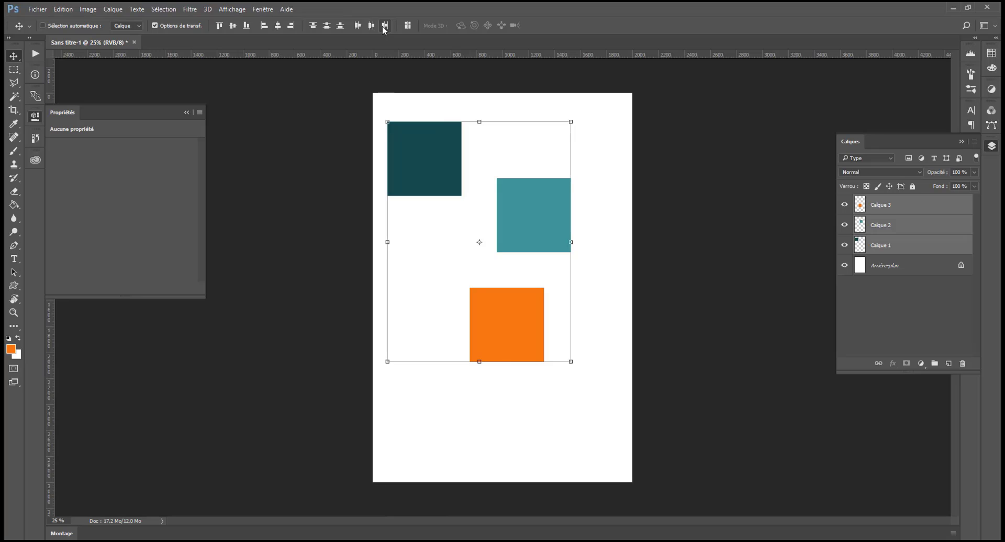
{"action": "left_click", "coordinate": [383, 26]}
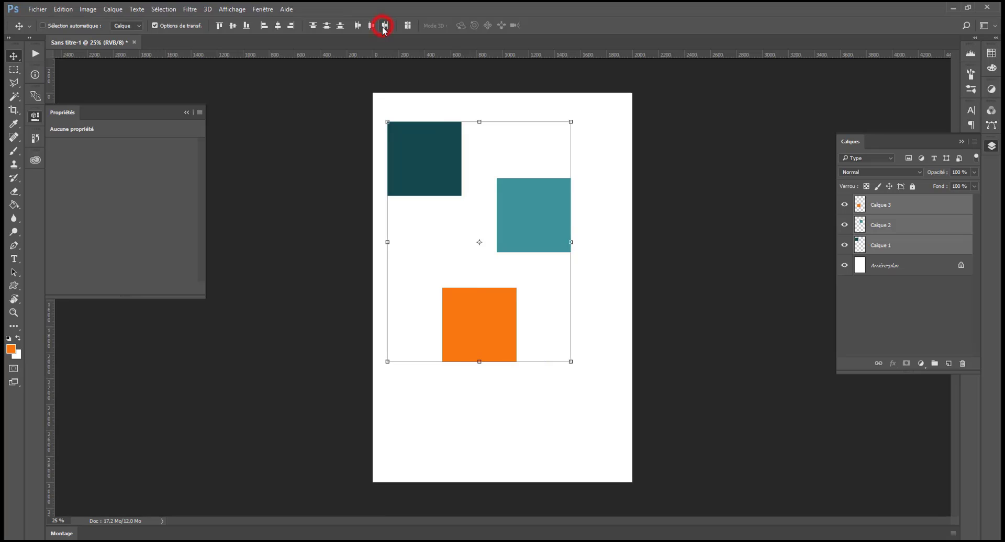
{"action": "left_click", "coordinate": [14, 69]}
{"action": "left_click_drag", "start_coordinate": [571, 180], "coordinate": [516, 360]}
{"action": "left_click_drag", "start_coordinate": [539, 320], "coordinate": [483, 315]}
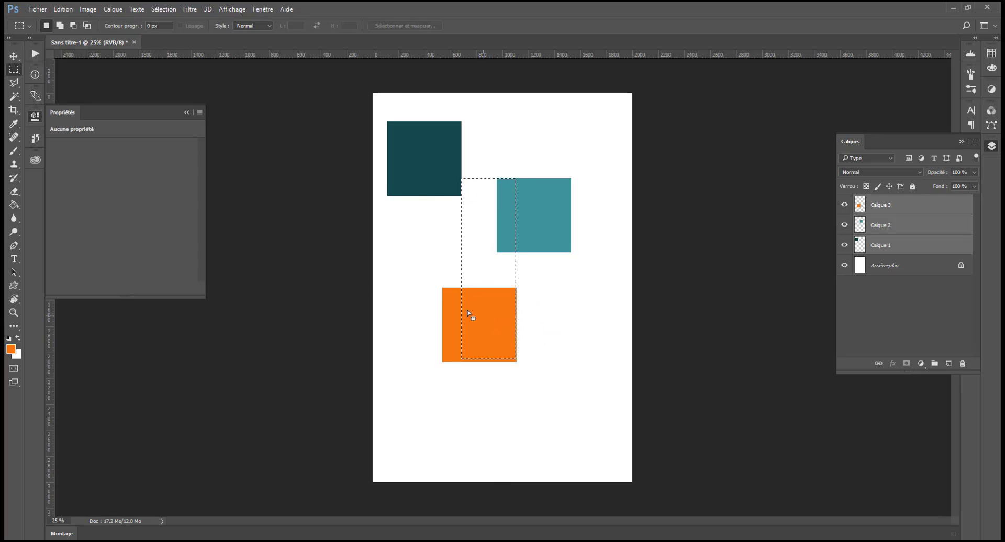
{"action": "left_click", "coordinate": [366, 281]}
- Undo the last distribution, and distribute the three squares by their horizontal centres with the Move tool
{"action": "key", "text": "ctrl+z"}
{"action": "left_click", "coordinate": [7, 56]}
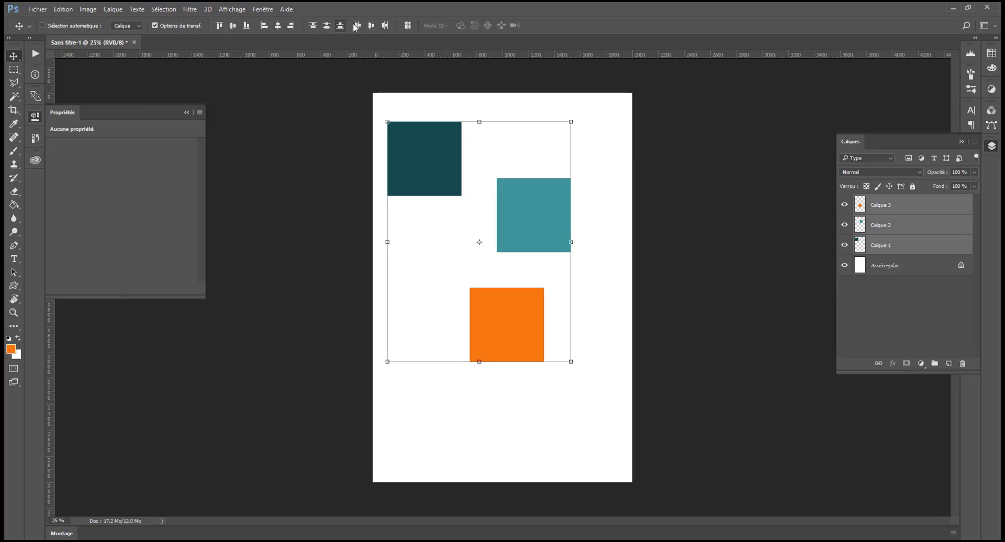
{"action": "left_click", "coordinate": [371, 26]}
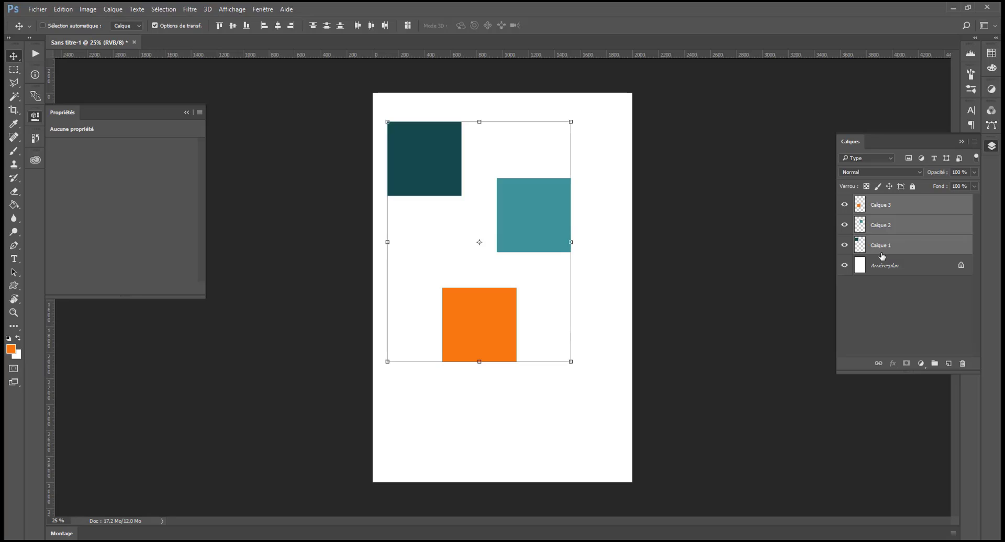
- Distort the orange square on Calque 3 into an irregular quadrilateral about 1080 by 845 px, pulling out its upper-right corner and bottom edge
{"action": "left_click", "coordinate": [883, 208]}
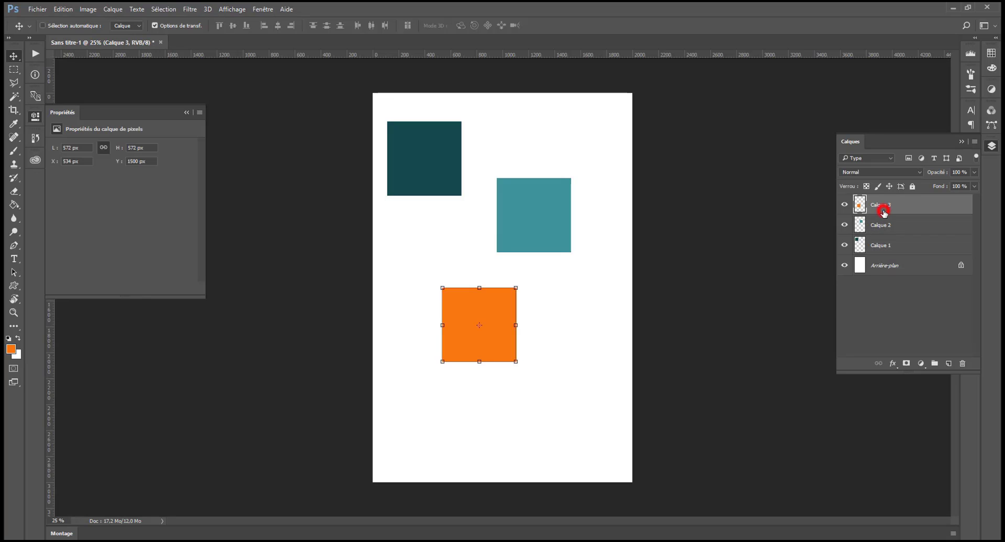
{"action": "left_click", "coordinate": [514, 287]}
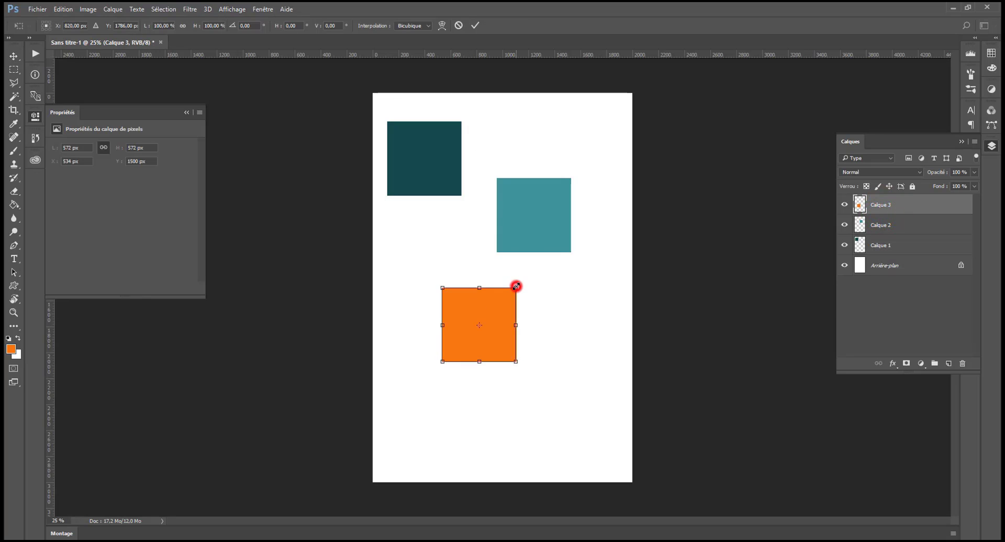
{"action": "left_click_drag", "start_coordinate": [513, 289], "coordinate": [449, 353]}
{"action": "left_click", "coordinate": [445, 359]}
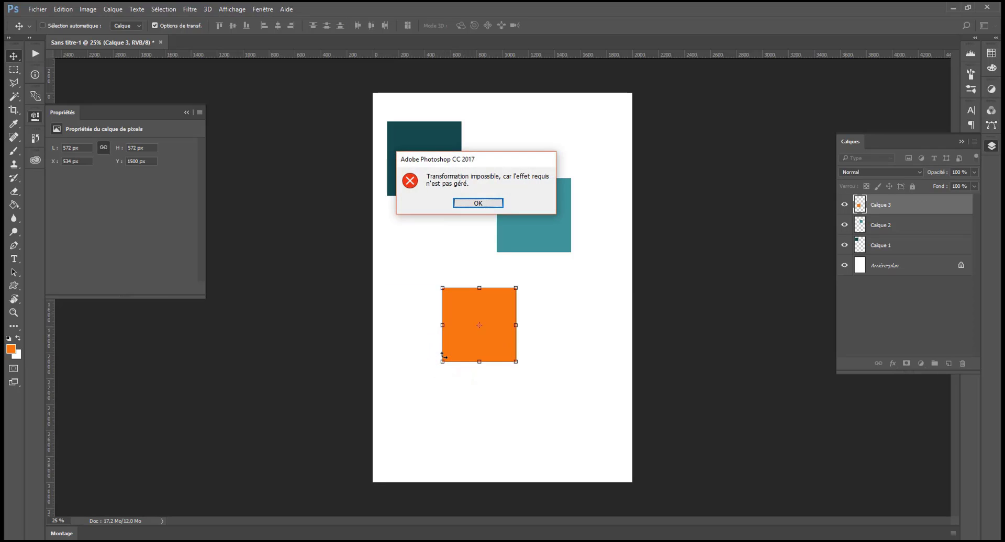
{"action": "key", "text": "Return"}
{"action": "key", "text": "ctrl"}
{"action": "left_click_drag", "start_coordinate": [517, 292], "coordinate": [561, 318]}
{"action": "left_click_drag", "start_coordinate": [479, 362], "coordinate": [460, 398]}
{"action": "key", "text": "Return"}
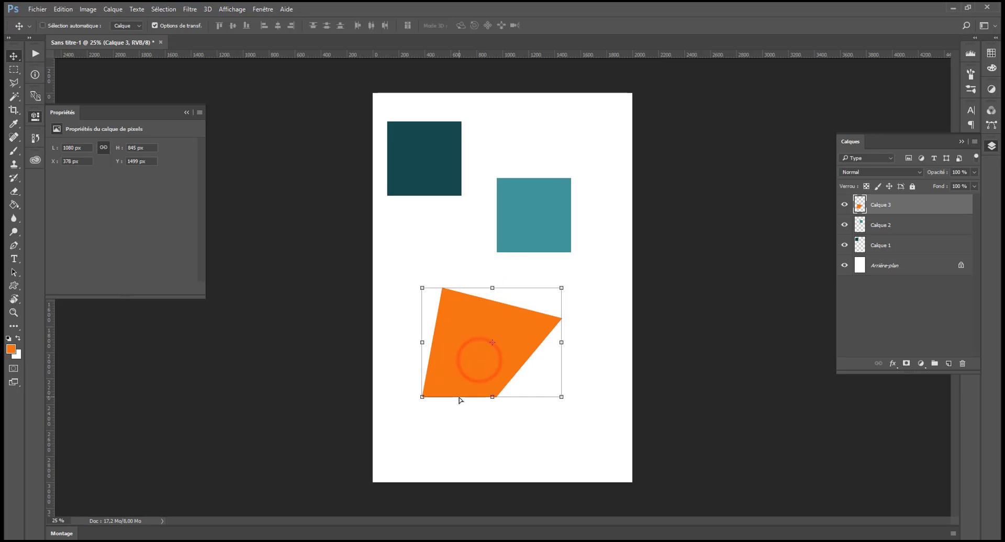
- Skew the teal square on Calque 2 into a parallelogram about 816 by 740 px, and move it to about X 1050, Y 602 px
{"action": "left_click", "coordinate": [554, 176]}
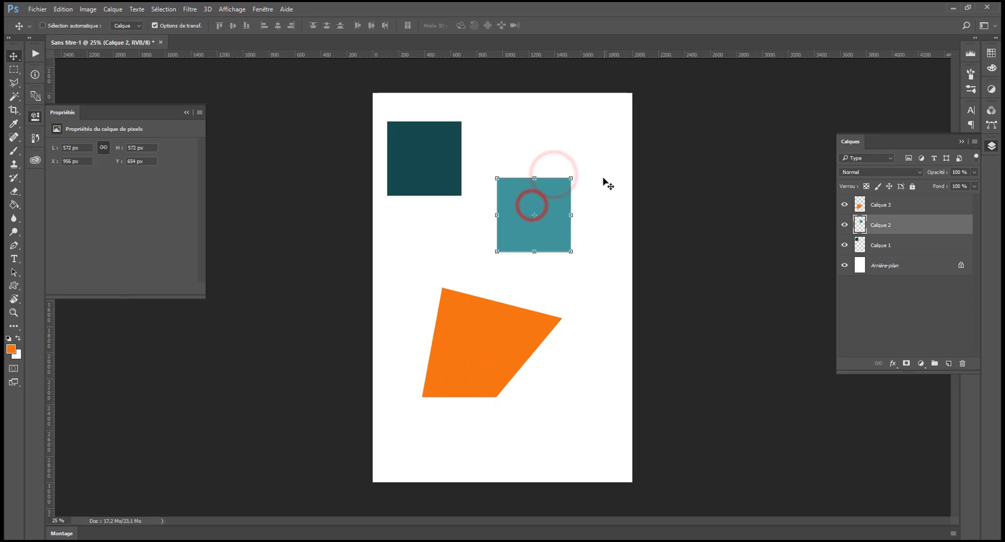
{"action": "left_click_drag", "start_coordinate": [571, 214], "coordinate": [602, 195]}
{"action": "key", "text": "Return"}
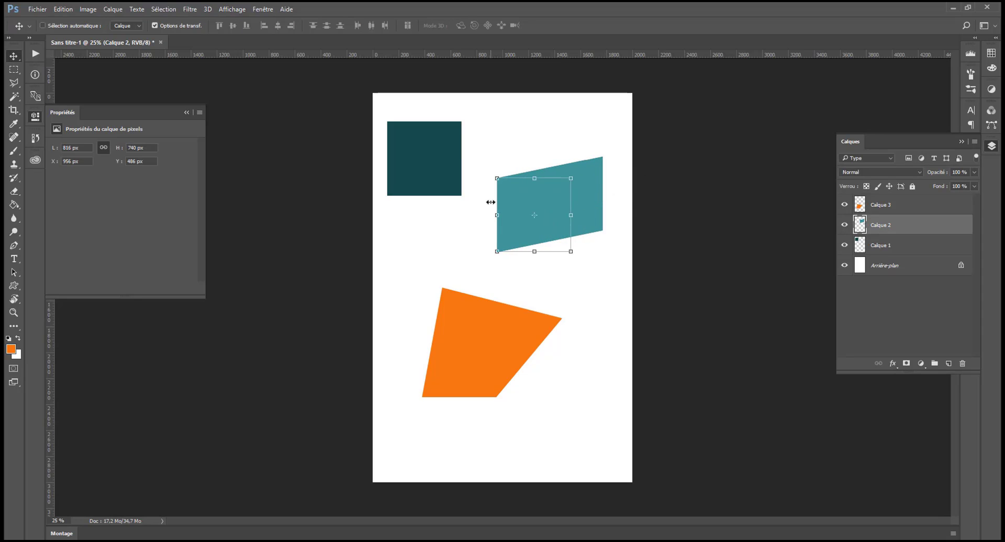
{"action": "mouse_move", "coordinate": [530, 223]}
{"action": "left_mouse_down"}
{"action": "mouse_move", "coordinate": [517, 240]}
{"action": "mouse_move", "coordinate": [541, 235]}
{"action": "left_mouse_up"}
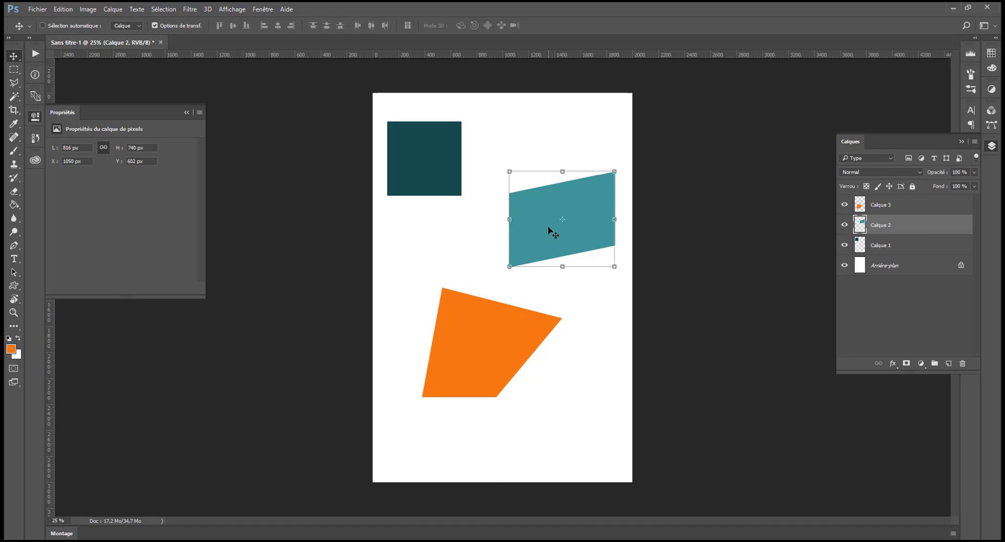
- Select the dark, teal and orange shapes in turn directly on the canvas with temporary auto-selection, finishing on the teal parallelogram
{"action": "left_click", "coordinate": [412, 153]}
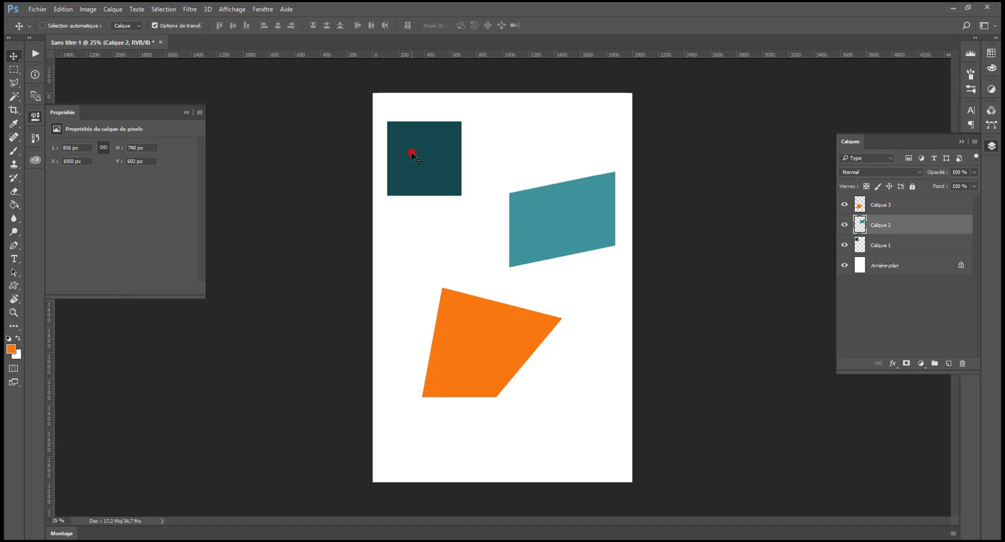
{"action": "left_click", "coordinate": [422, 154]}
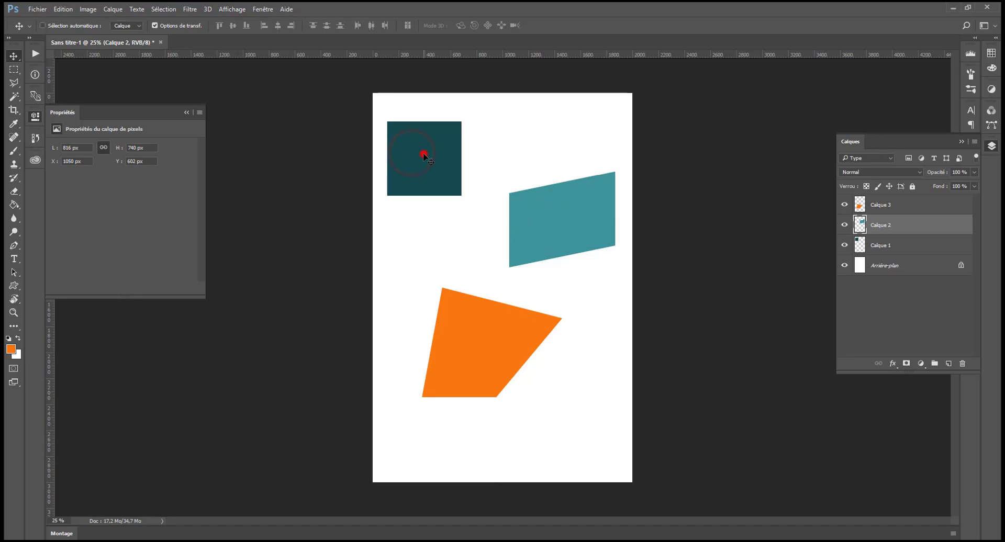
{"action": "left_click", "coordinate": [926, 207]}
{"action": "left_click", "coordinate": [884, 226]}
{"action": "key", "text": "ctrl"}
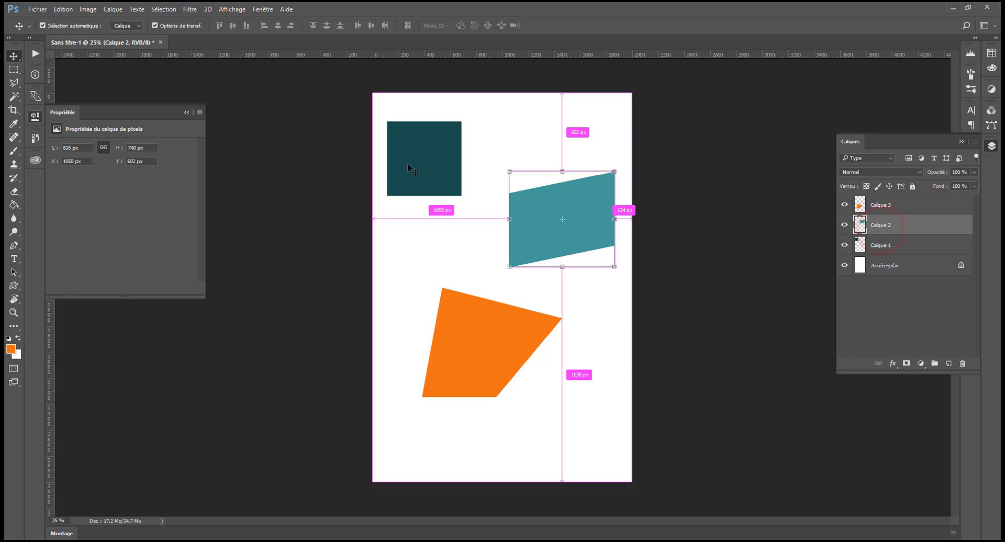
{"action": "left_click", "coordinate": [408, 164]}
{"action": "left_click", "coordinate": [556, 228]}
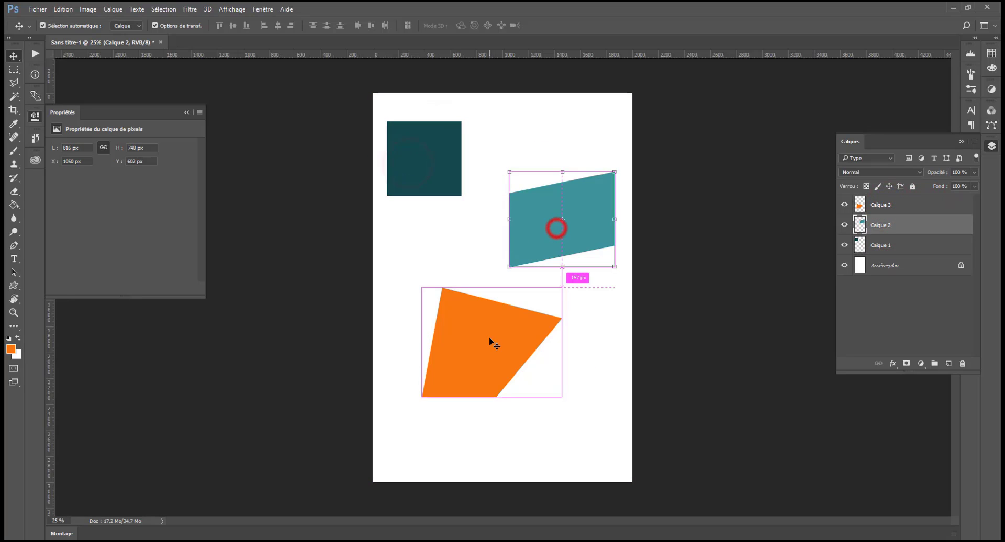
{"action": "left_click", "coordinate": [495, 316]}
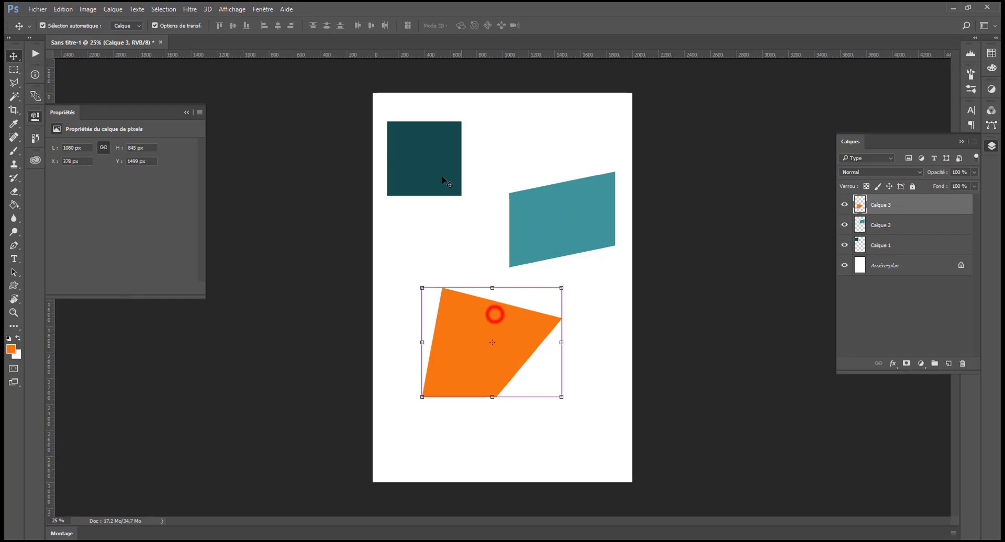
{"action": "left_click", "coordinate": [440, 168]}
{"action": "left_click", "coordinate": [576, 233]}
{"action": "left_click", "coordinate": [445, 357]}
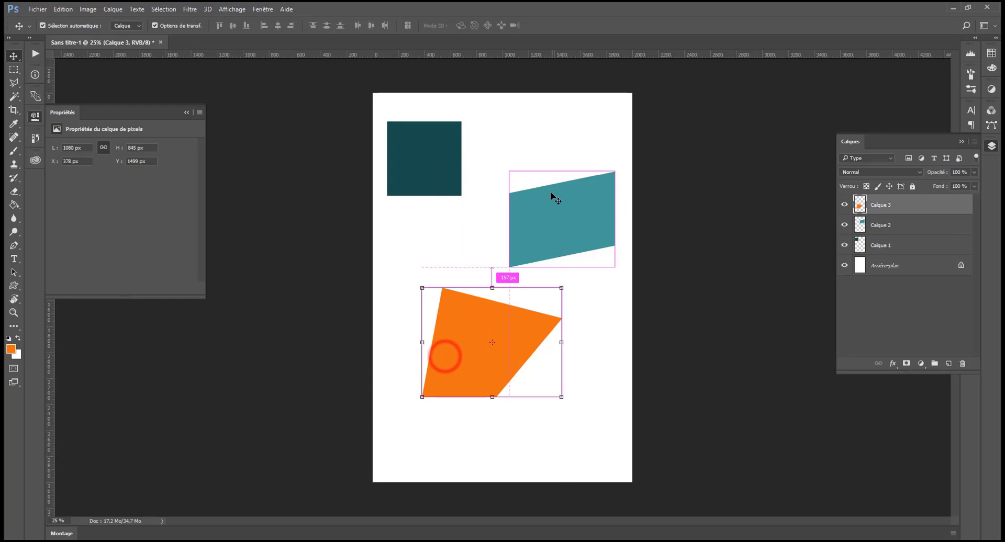
{"action": "left_click", "coordinate": [559, 224]}
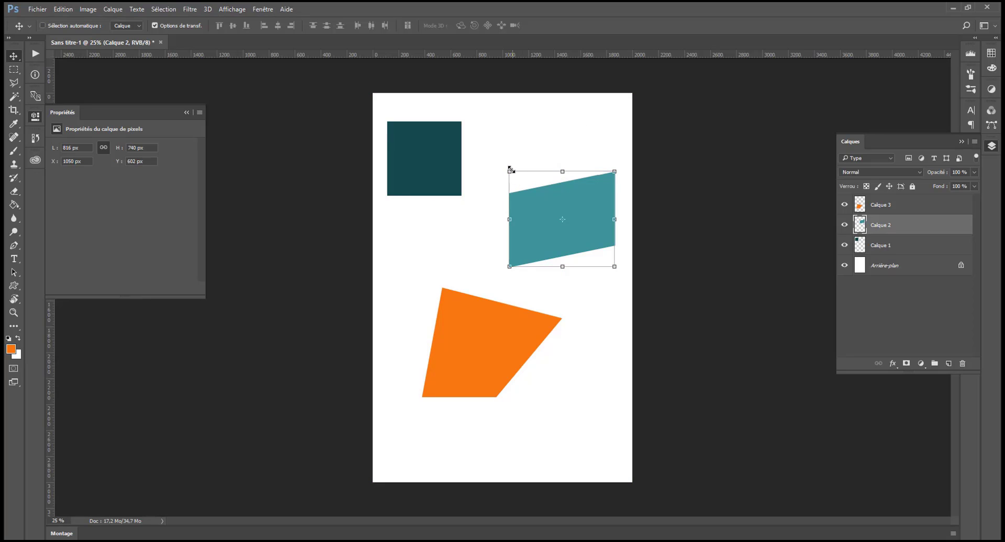
- Try to distort the teal parallelogram by moving the upper-left corner of its bounding box, and discard the distortion
{"action": "left_click", "coordinate": [509, 171]}
{"action": "left_click_drag", "start_coordinate": [510, 169], "coordinate": [487, 139]}
{"action": "key", "text": "Escape"}
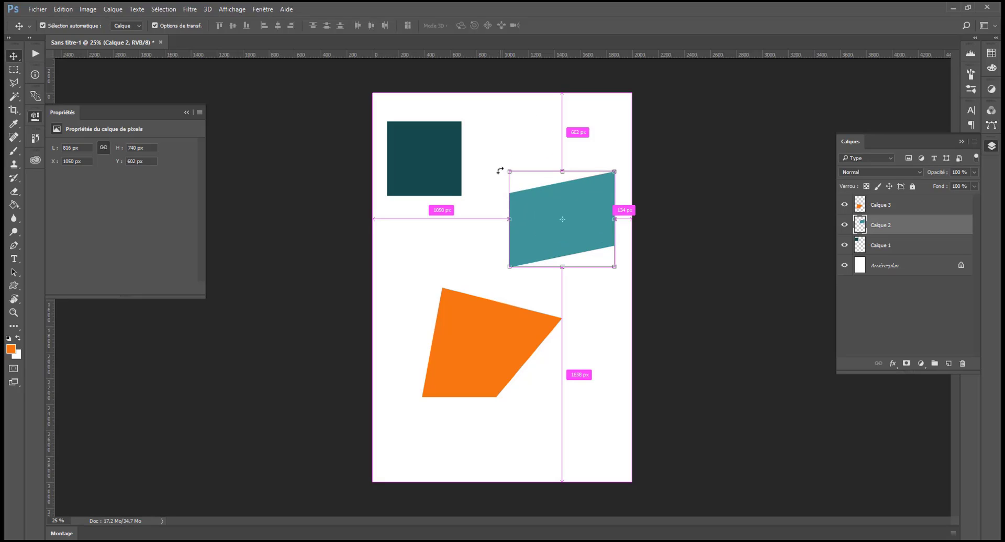
{"action": "left_click_drag", "start_coordinate": [511, 171], "coordinate": [509, 197]}
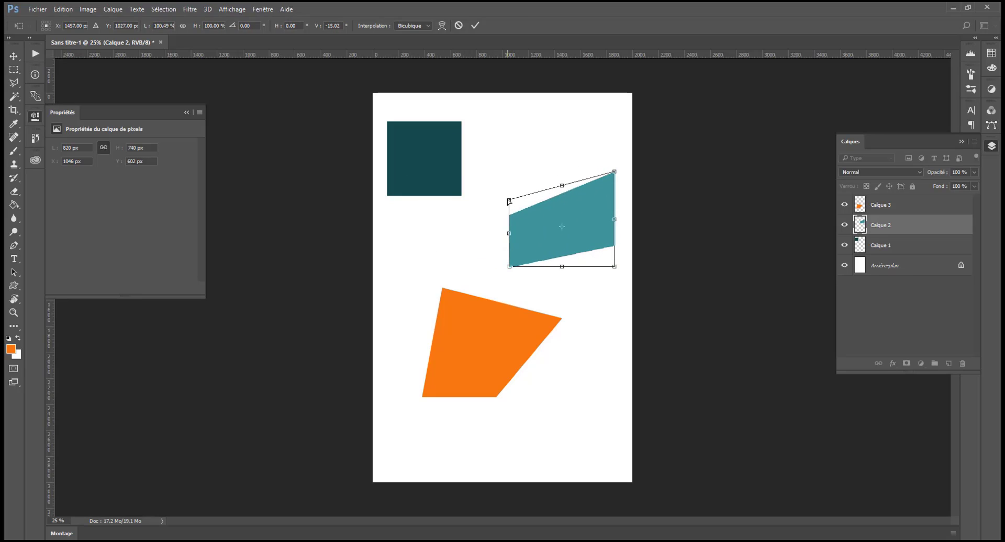
{"action": "key", "text": "Return"}
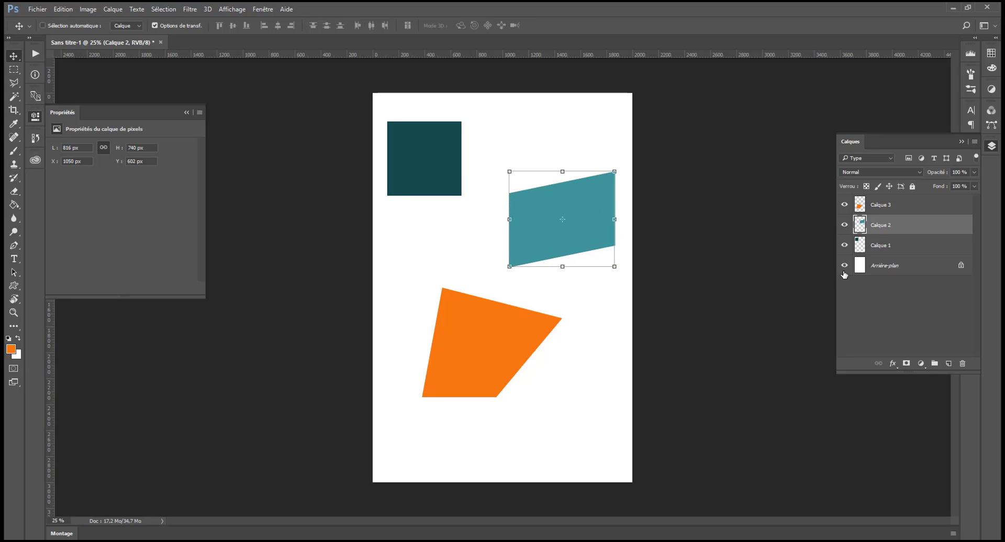
- Select the layers Calque 1 to Calque 3, try aligning the shapes by their top edges, and undo the alignment
{"action": "left_click", "coordinate": [879, 207]}
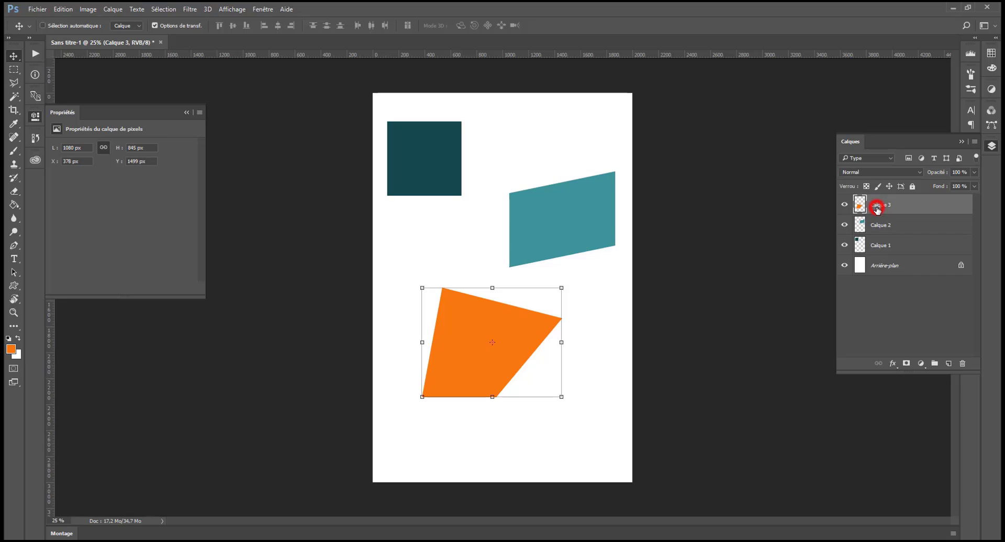
{"action": "left_click", "coordinate": [882, 250], "text": "shift"}
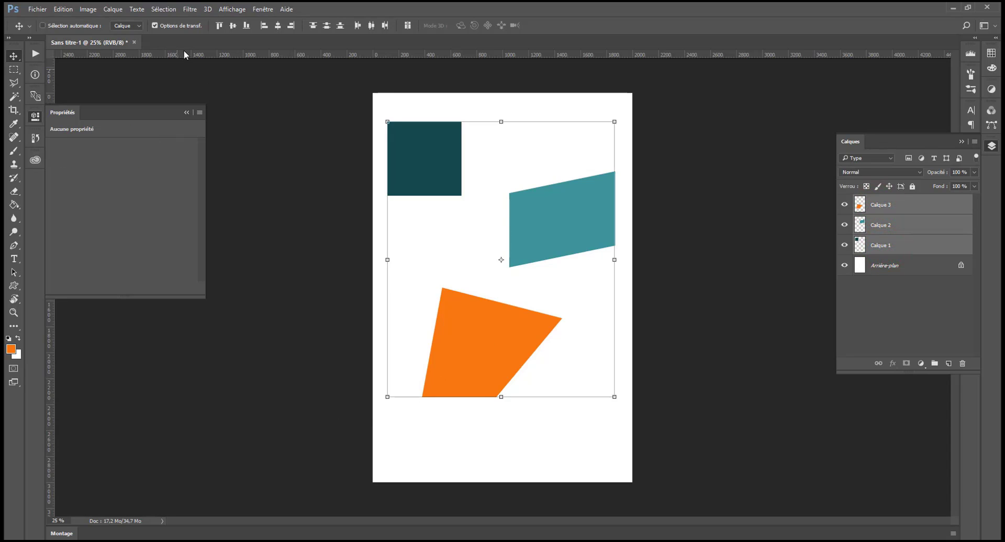
{"action": "left_click", "coordinate": [220, 27]}
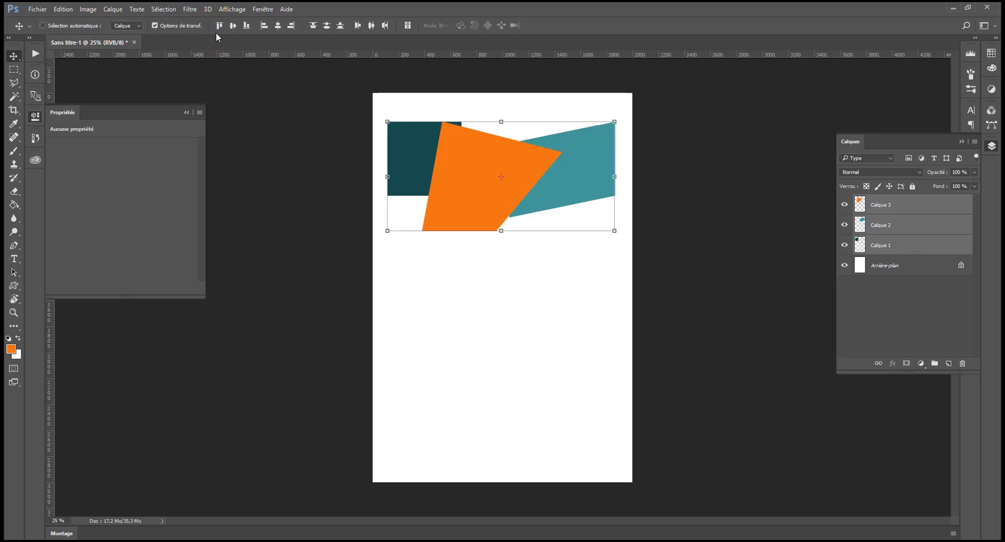
{"action": "key", "text": "ctrl"}
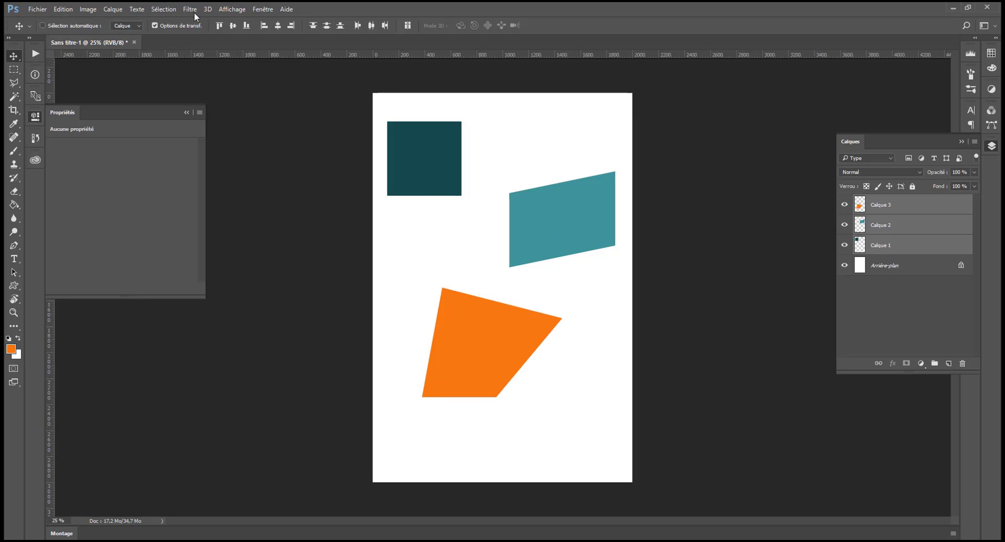
- Try aligning the three shapes by bottom edges, vertical centres, right edges and left edges, undoing each alignment
{"action": "left_click", "coordinate": [247, 26]}
{"action": "left_click", "coordinate": [233, 25]}
{"action": "left_click", "coordinate": [291, 26]}
{"action": "key", "text": "ctrl+z"}
{"action": "left_click", "coordinate": [265, 25]}
{"action": "key", "text": "ctrl+z"}
- Distribute the three shapes by their top edges
{"action": "left_click", "coordinate": [312, 26]}
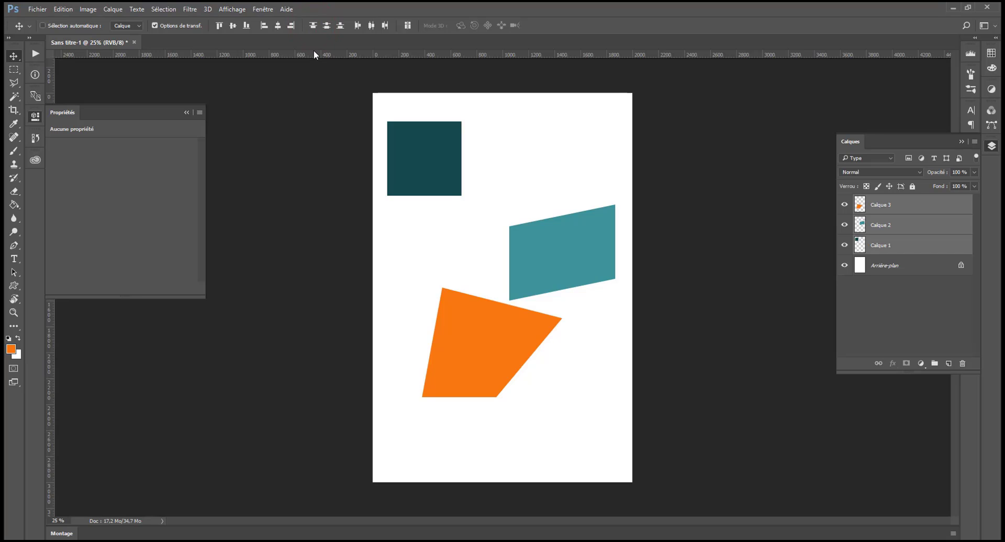
- Place horizontal guides at the three shapes' top edges, compare the gaps with a rectangular selection, and undo the selection
{"action": "left_click_drag", "start_coordinate": [314, 55], "coordinate": [391, 203]}
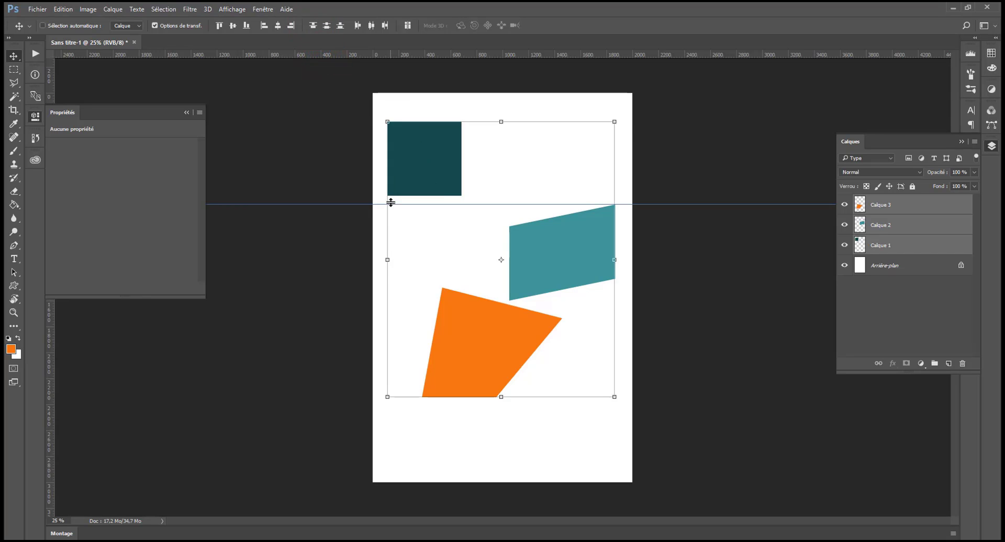
{"action": "left_click_drag", "start_coordinate": [441, 56], "coordinate": [502, 288]}
{"action": "left_click", "coordinate": [13, 70]}
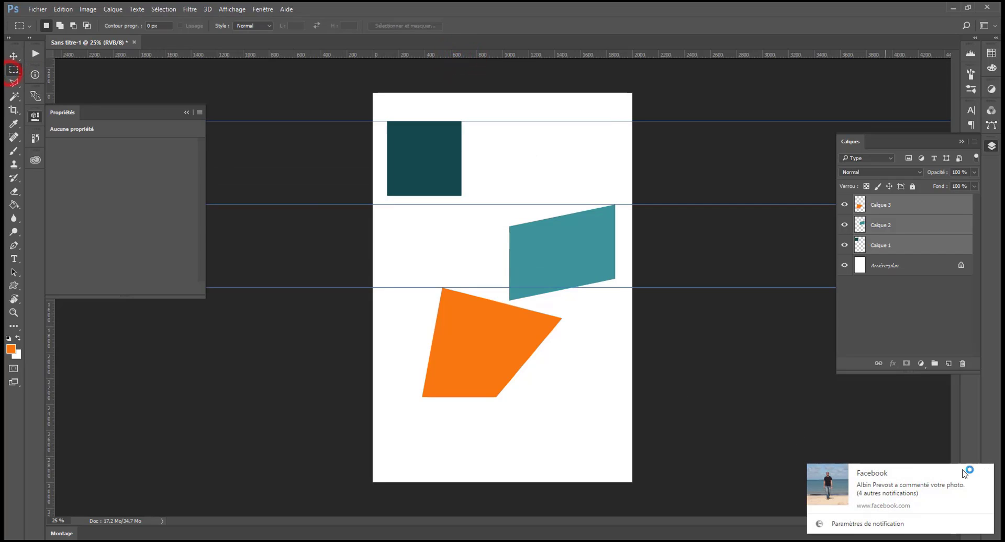
{"action": "left_click", "coordinate": [987, 467]}
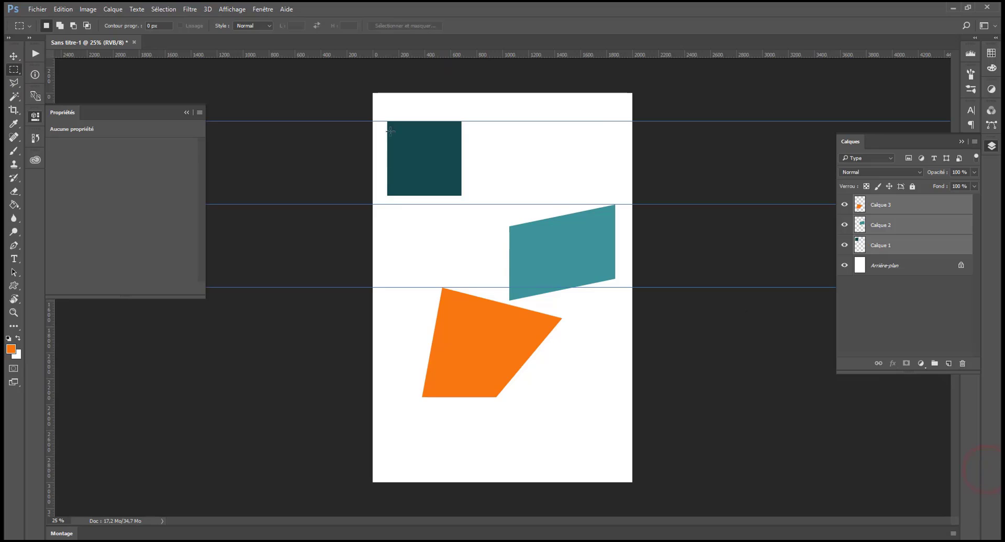
{"action": "left_click_drag", "start_coordinate": [389, 121], "coordinate": [537, 204]}
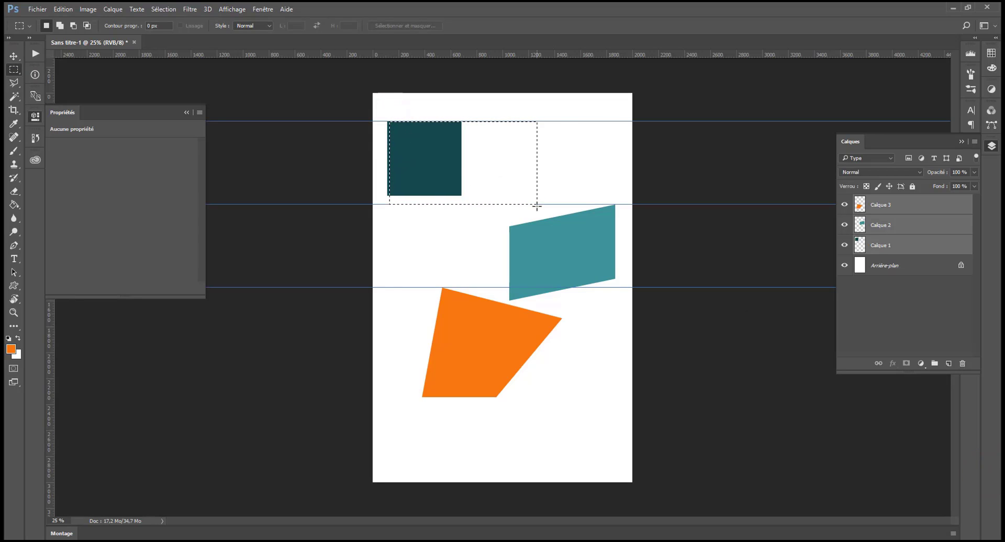
{"action": "left_click_drag", "start_coordinate": [481, 163], "coordinate": [546, 247]}
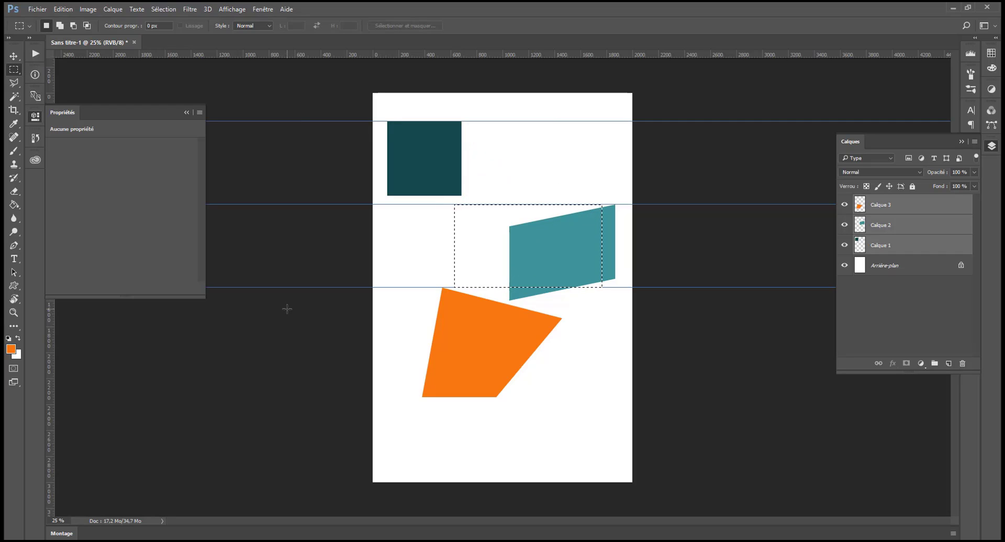
{"action": "key", "text": "ctrl+z"}
{"action": "left_click", "coordinate": [458, 172]}
{"action": "key", "text": "ctrl+alt+z"}
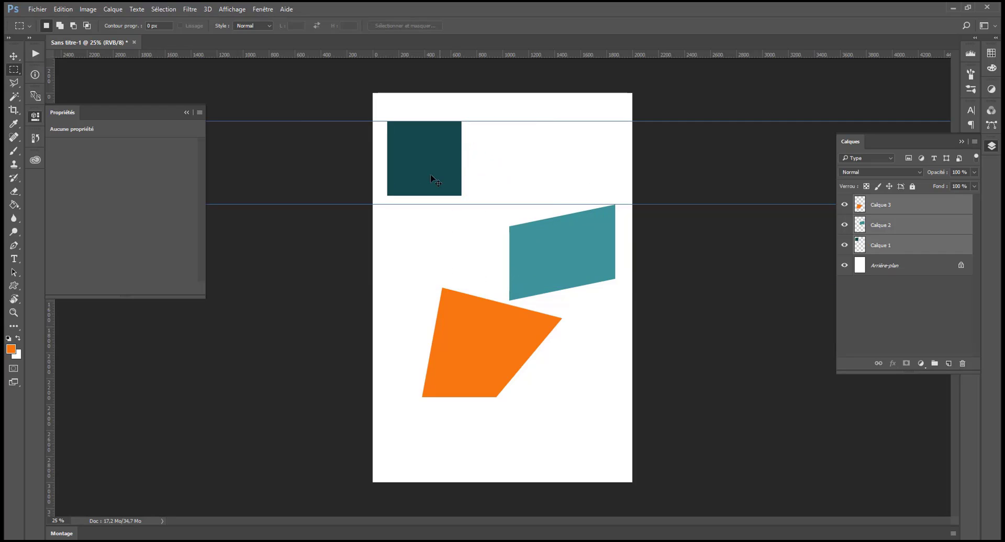
- Distribute the three shapes by their bottom edges and mark each bottom edge with a horizontal guide
{"action": "left_click", "coordinate": [14, 57]}
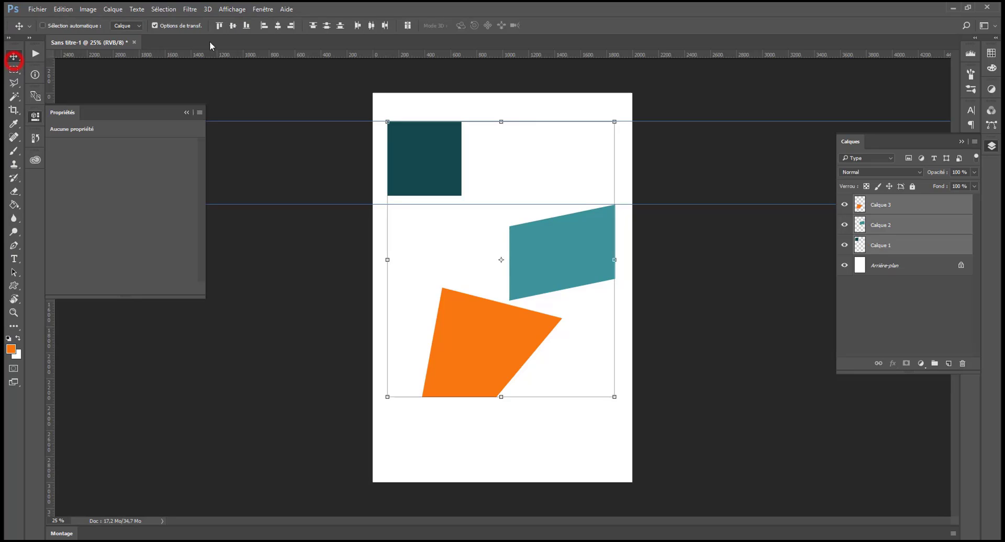
{"action": "left_click", "coordinate": [340, 26]}
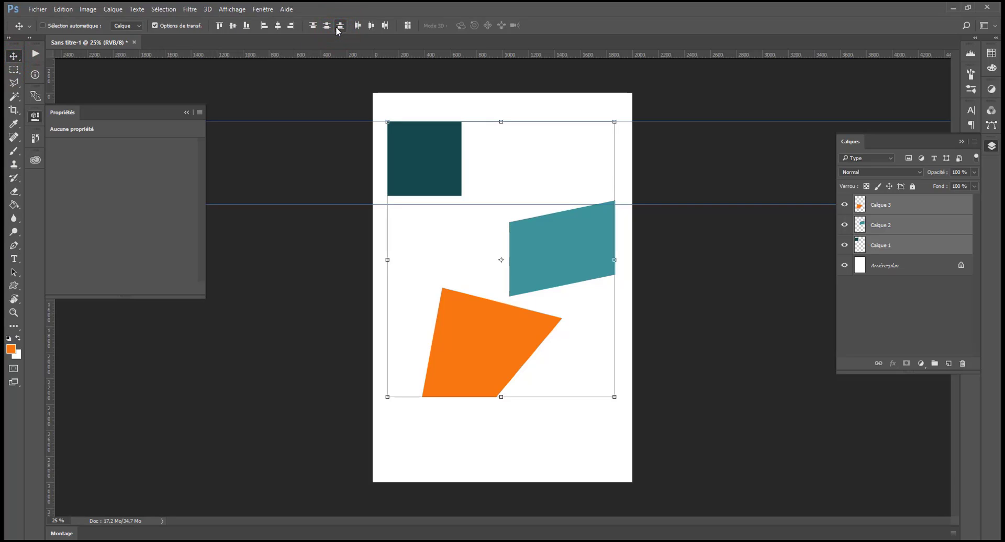
{"action": "left_click_drag", "start_coordinate": [390, 54], "coordinate": [460, 195]}
{"action": "left_click_drag", "start_coordinate": [488, 56], "coordinate": [520, 396]}
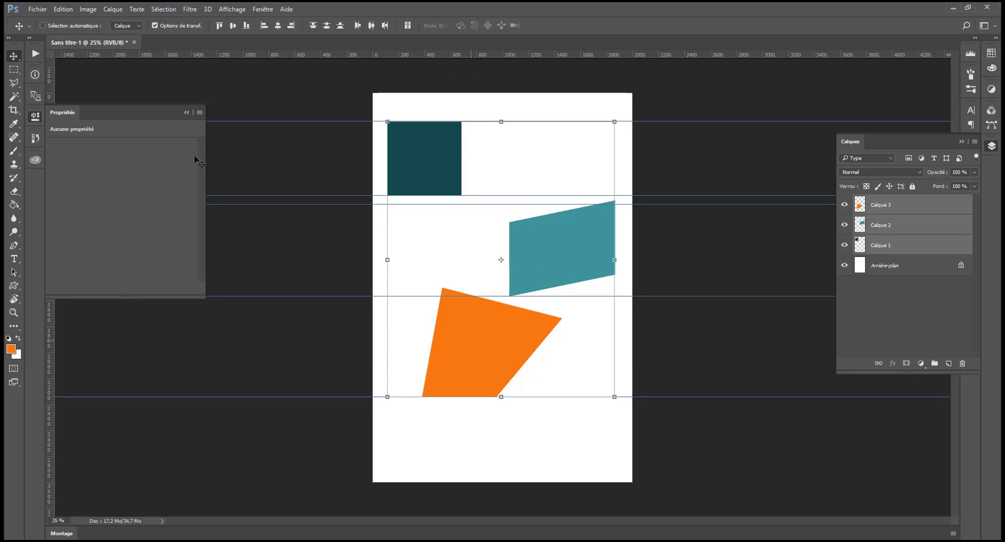
- Compare the gaps between the bottom-edge guides by moving one rectangular selection from the first gap to the second, and deselect
{"action": "left_click", "coordinate": [14, 70]}
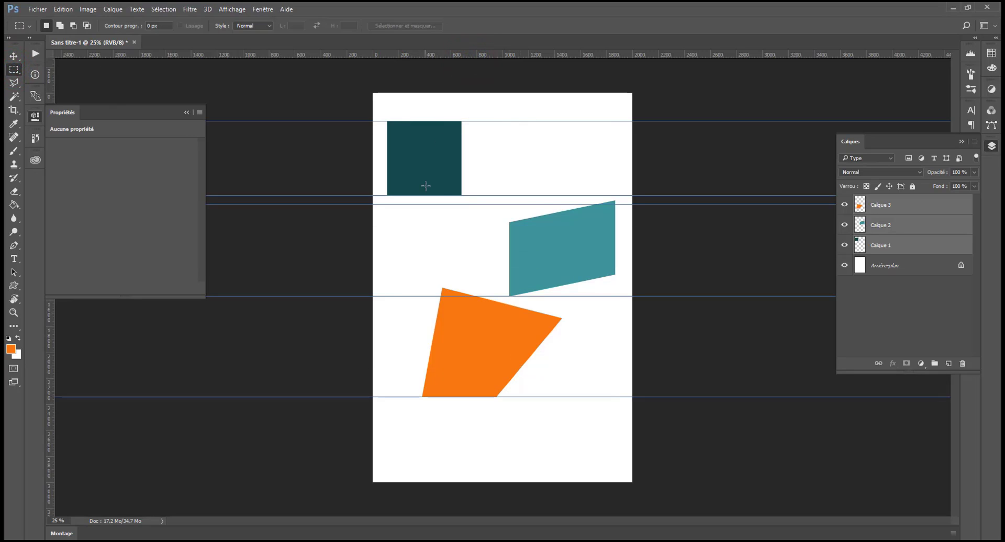
{"action": "left_click_drag", "start_coordinate": [442, 196], "coordinate": [550, 295]}
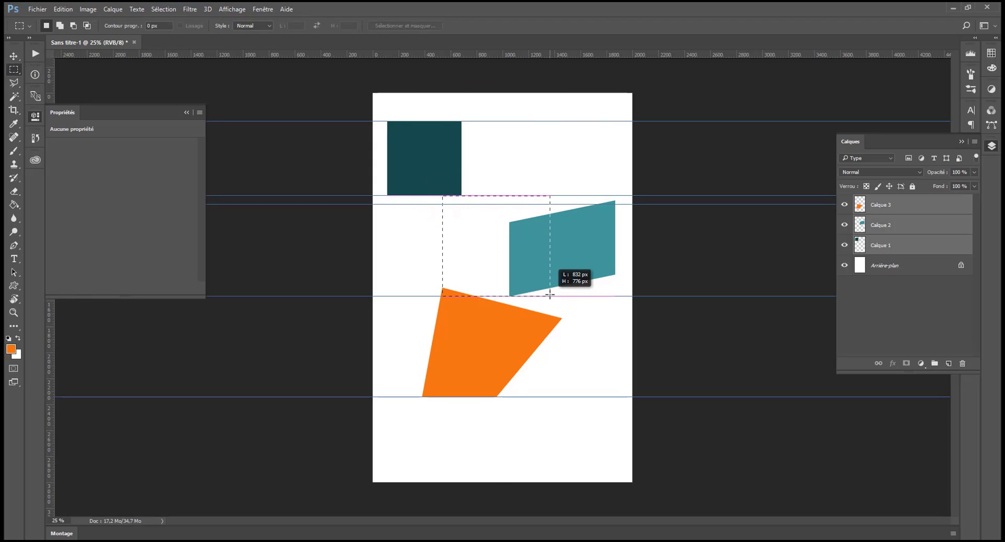
{"action": "left_click_drag", "start_coordinate": [516, 265], "coordinate": [531, 366]}
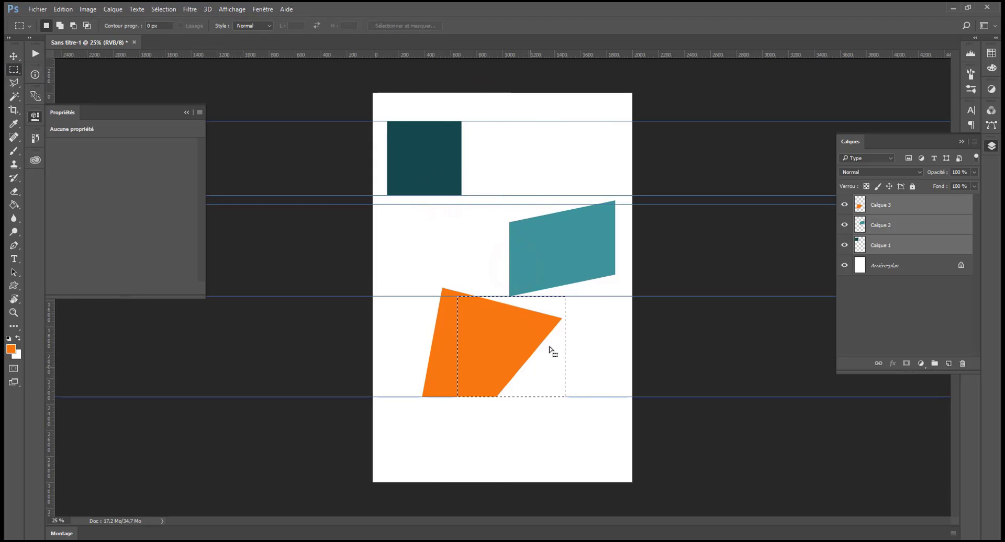
{"action": "left_click", "coordinate": [592, 313]}
- Clear all guides from the document
{"action": "left_click", "coordinate": [263, 12]}
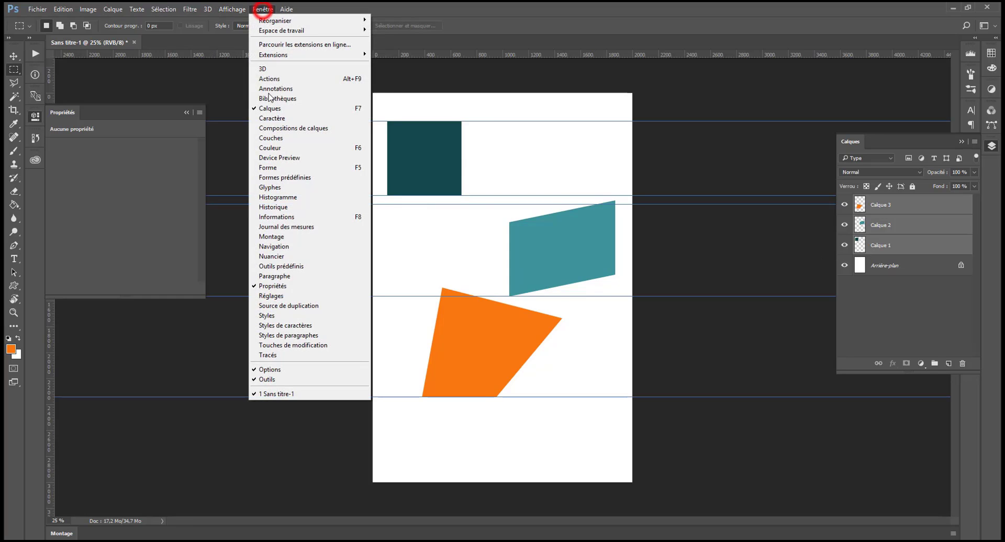
{"action": "mouse_move", "coordinate": [237, 10]}
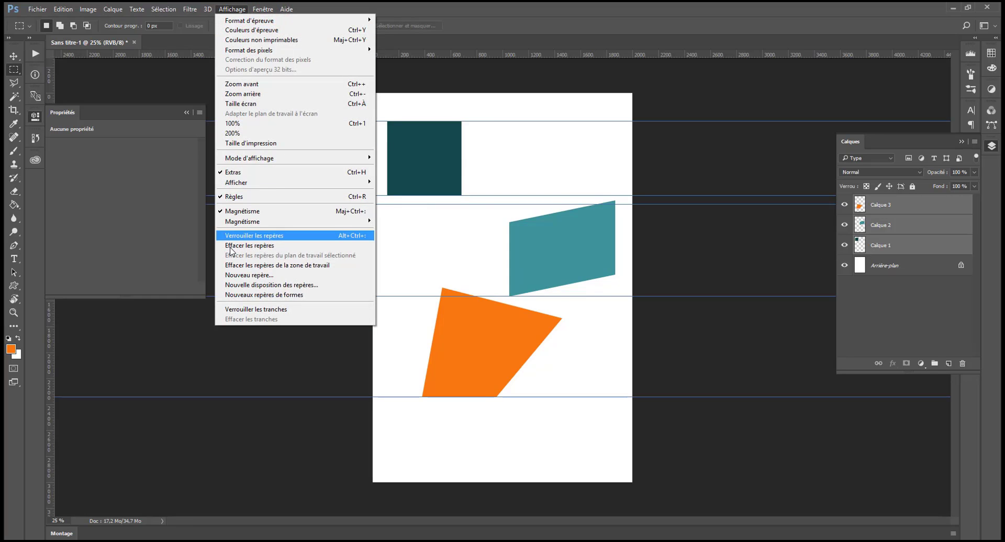
{"action": "left_click", "coordinate": [245, 247]}
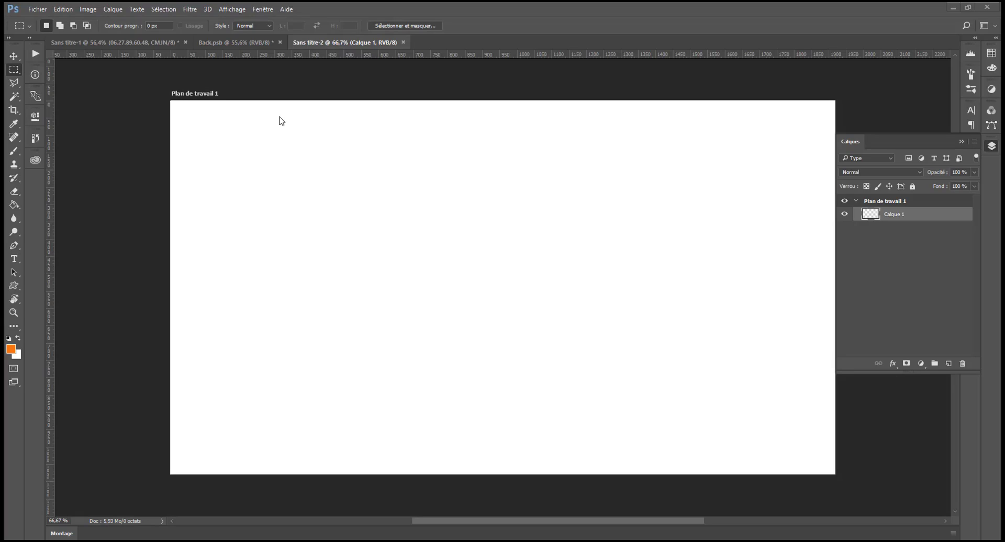
- Review the business card text document, the finished Back.psb card and the blank artboard document, and return to the text document
{"action": "left_click", "coordinate": [138, 43]}
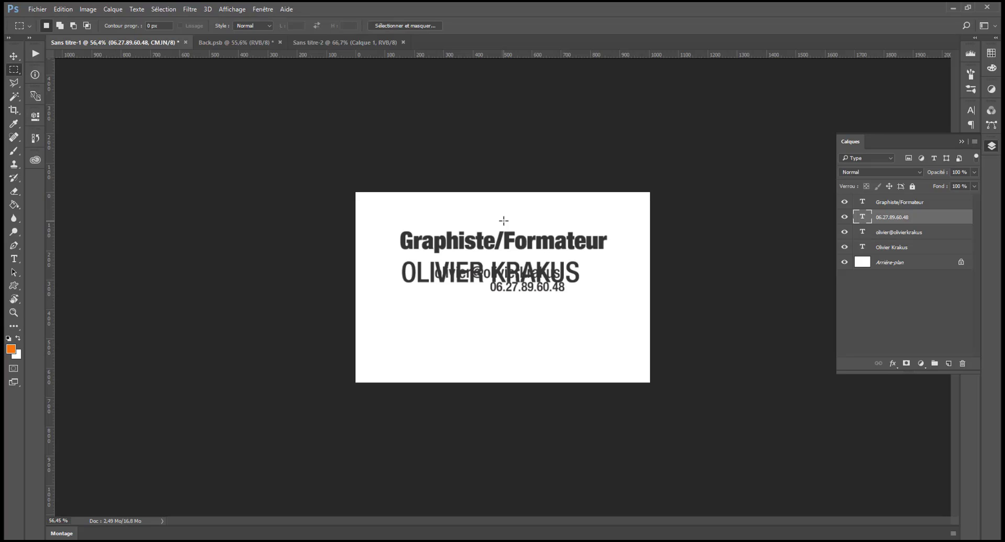
{"action": "left_click", "coordinate": [248, 42]}
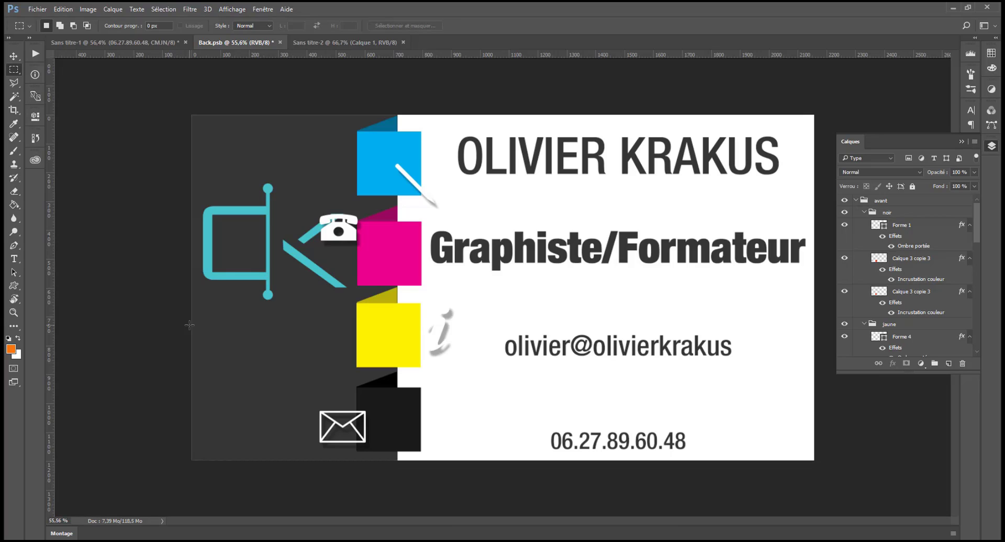
{"action": "left_click", "coordinate": [363, 46]}
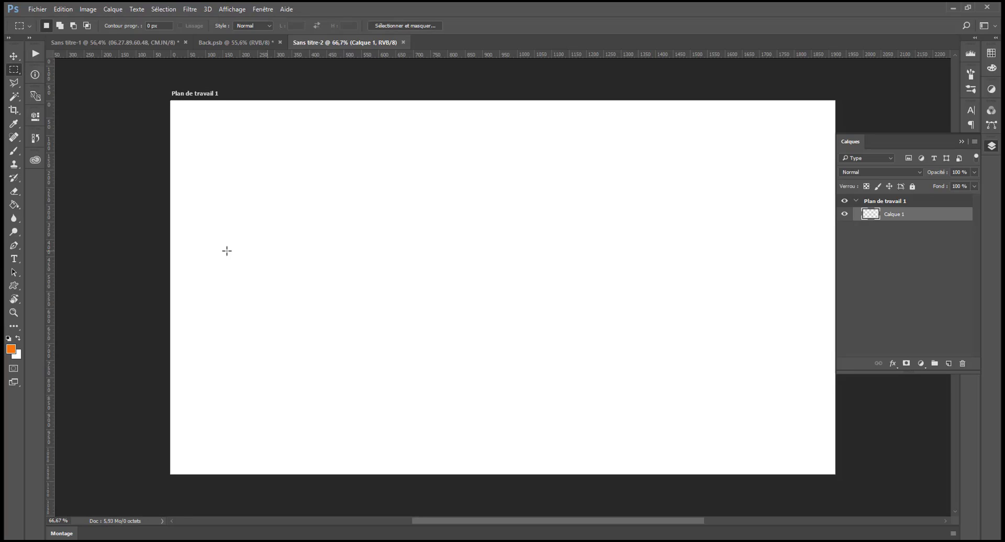
{"action": "left_click", "coordinate": [131, 42]}
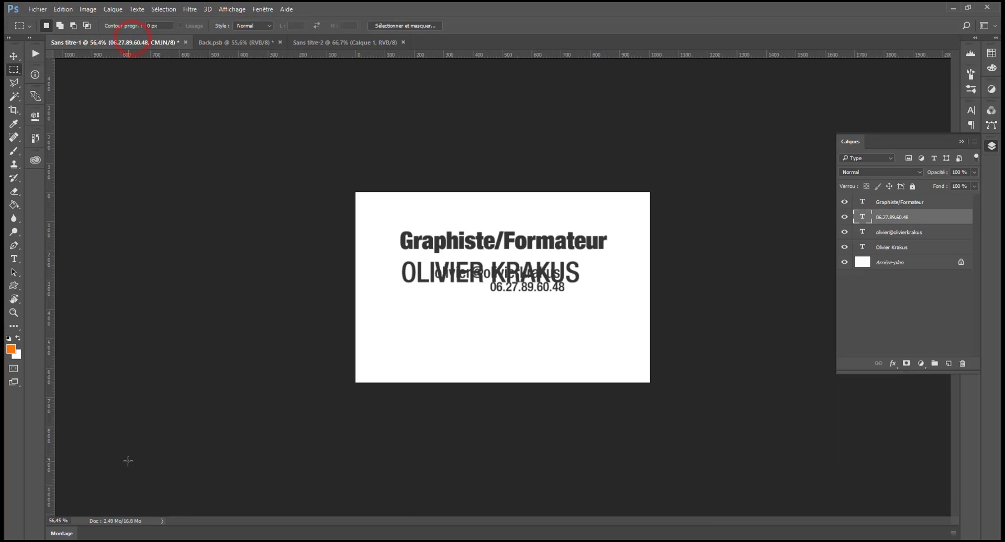
- Move the Graphiste/Formateur text slightly higher on the business card
{"action": "left_click", "coordinate": [887, 207]}
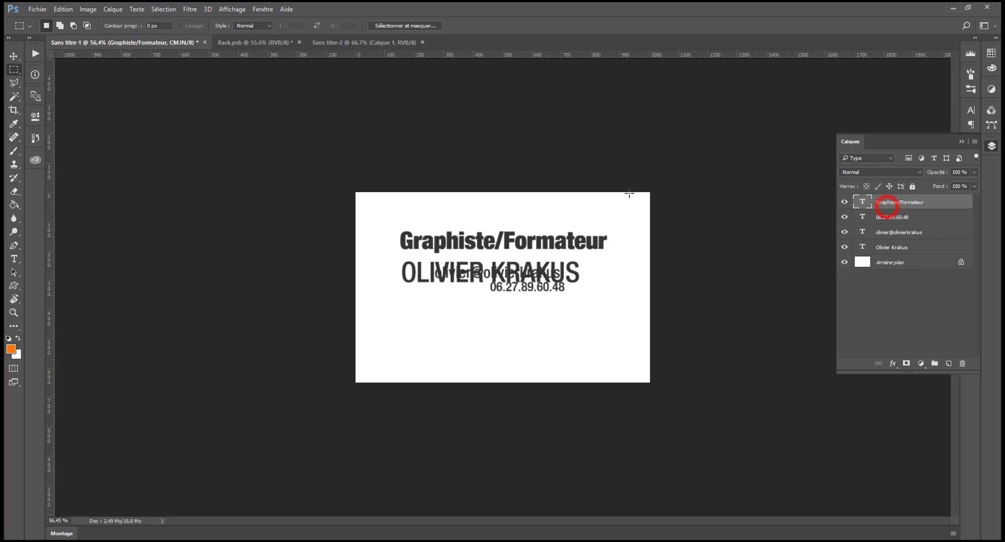
{"action": "left_click", "coordinate": [15, 56]}
{"action": "left_click_drag", "start_coordinate": [523, 240], "coordinate": [520, 230]}
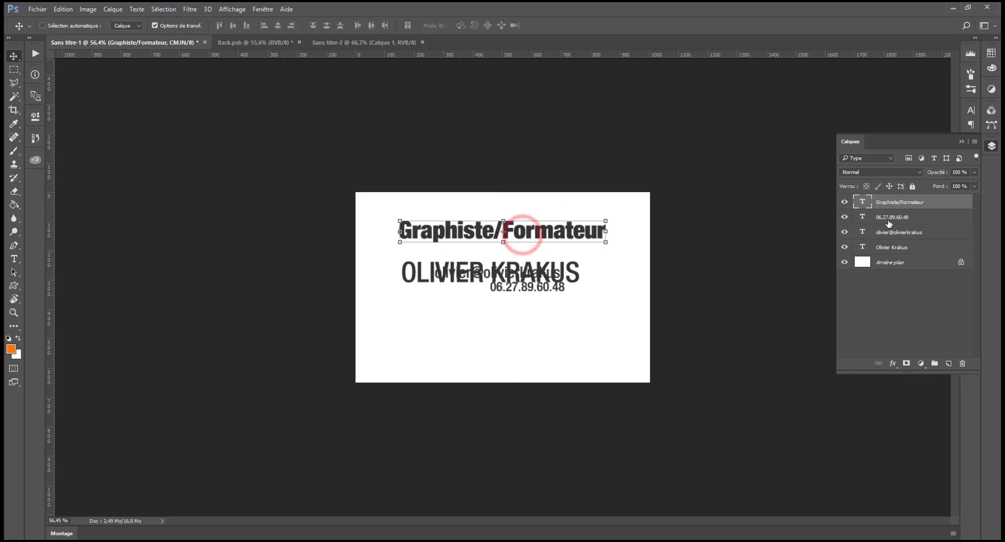
- Move the phone number text layer down, clear of the overlapping name and e-mail text
{"action": "left_click", "coordinate": [890, 217]}
{"action": "key", "text": "ctrl+t"}
{"action": "left_click_drag", "start_coordinate": [529, 294], "coordinate": [532, 348]}
{"action": "key", "text": "ctrl+z"}
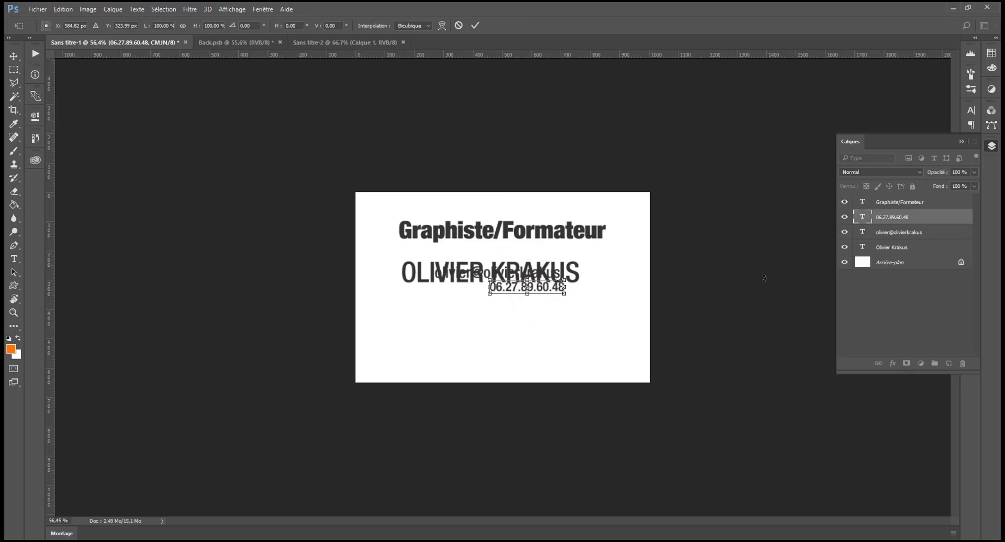
{"action": "key", "text": "Return"}
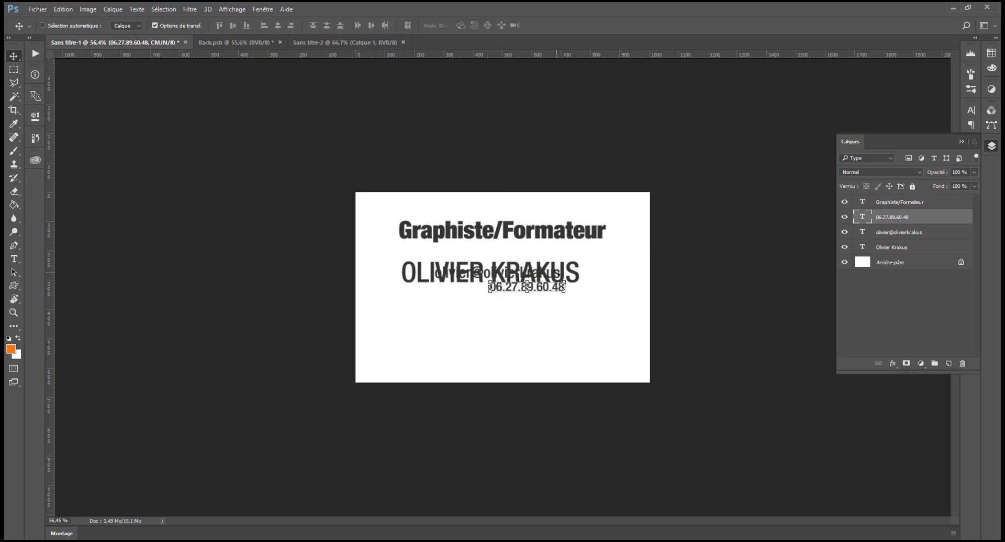
{"action": "left_click_drag", "start_coordinate": [566, 320], "coordinate": [574, 339]}
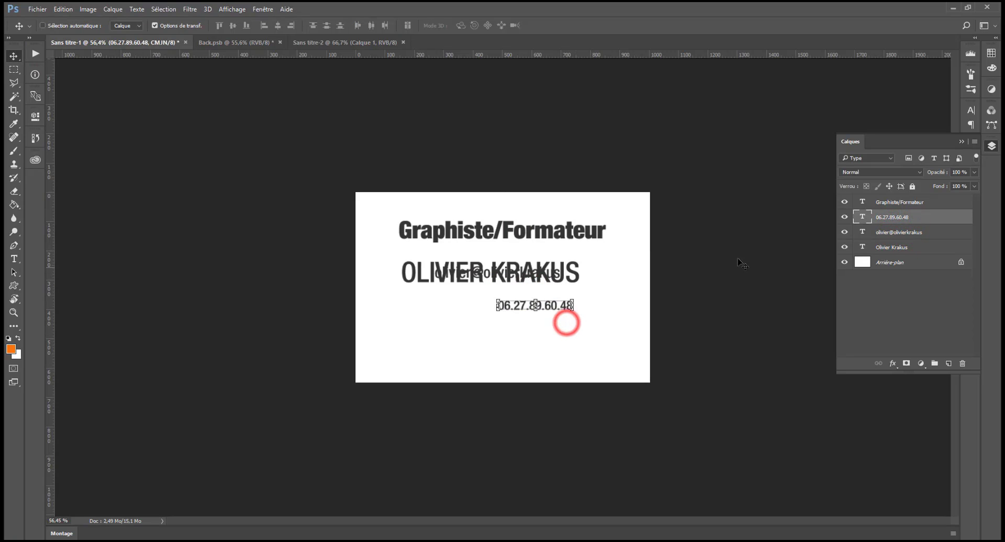
- Move the full-name text layer up and to the right, directly under the Graphiste/Formateur text
{"action": "left_click", "coordinate": [893, 236]}
{"action": "left_click", "coordinate": [893, 253]}
{"action": "left_click_drag", "start_coordinate": [587, 275], "coordinate": [602, 296]}
{"action": "key", "text": "Escape"}
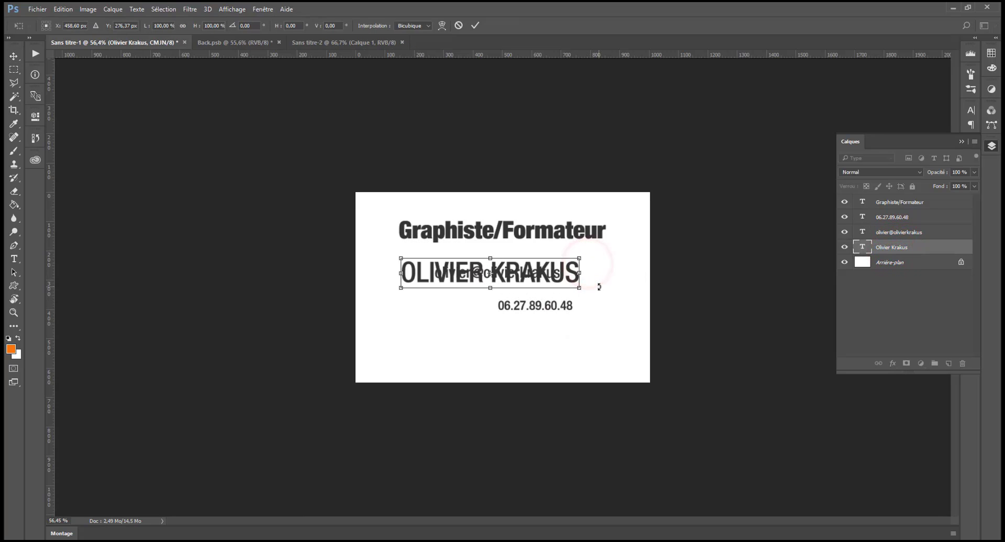
{"action": "left_click_drag", "start_coordinate": [526, 348], "coordinate": [550, 333]}
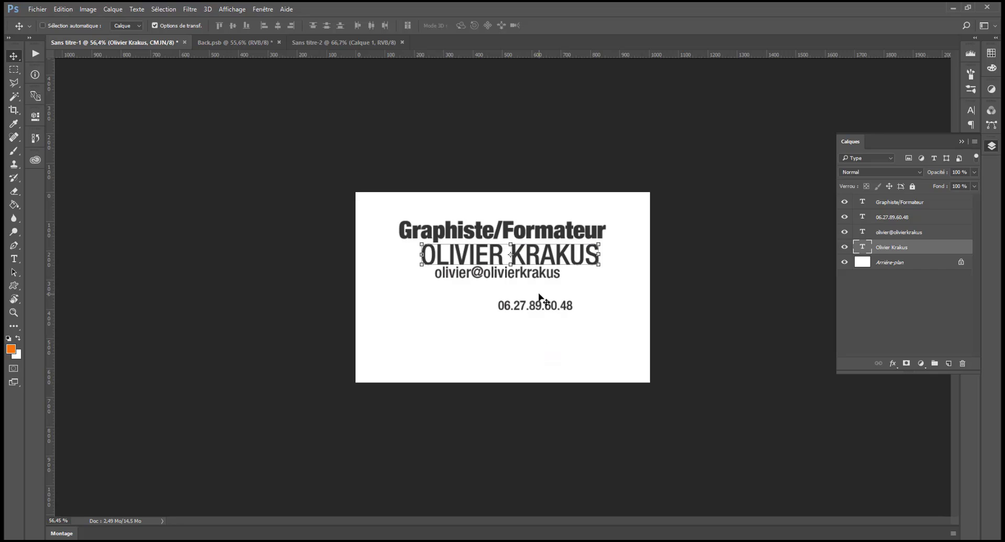
{"action": "left_click_drag", "start_coordinate": [467, 352], "coordinate": [482, 352]}
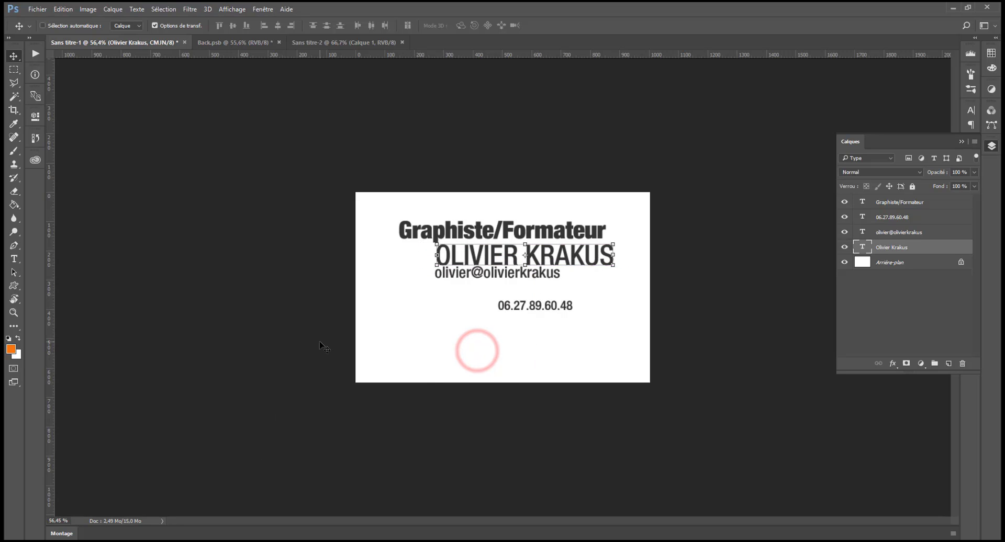
- Create a new layer above Arrière-plan and make a thin rectangular selection across the full width of the card's upper edge
{"action": "left_click", "coordinate": [925, 262]}
{"action": "left_click", "coordinate": [949, 363]}
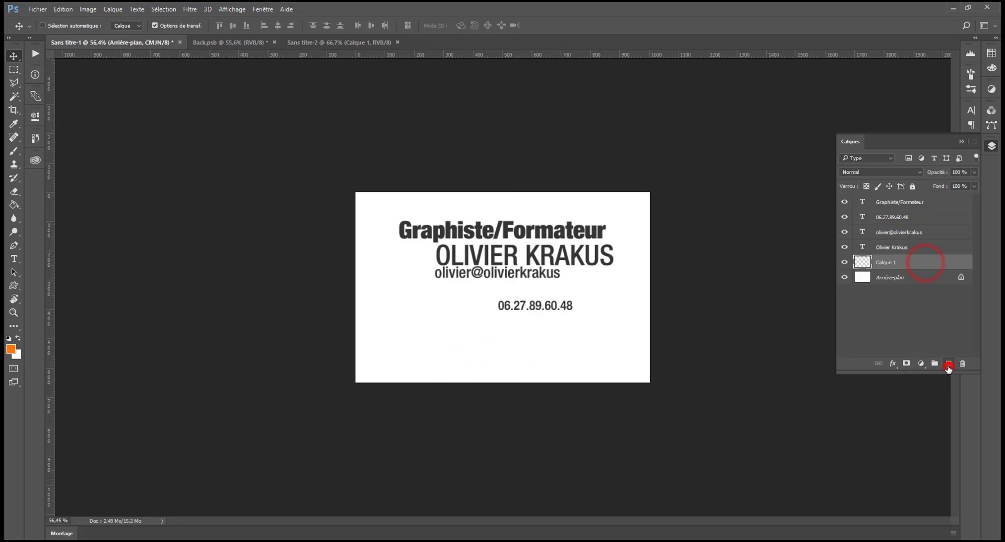
{"action": "left_click", "coordinate": [11, 68]}
{"action": "left_click_drag", "start_coordinate": [332, 178], "coordinate": [651, 203]}
- Set the foreground colour to the green #11d39e
{"action": "left_click", "coordinate": [10, 349]}
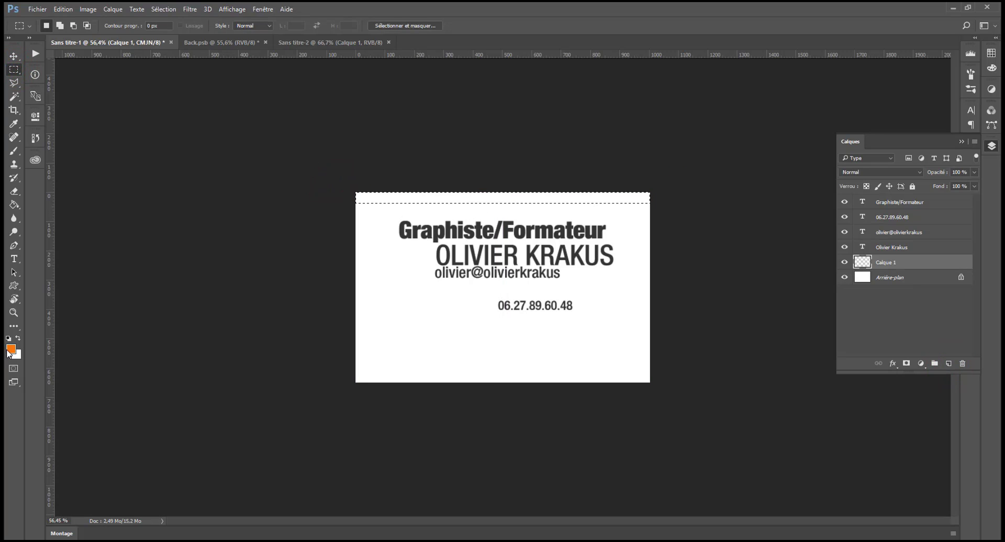
{"action": "left_click", "coordinate": [832, 206]}
{"action": "left_click", "coordinate": [804, 181]}
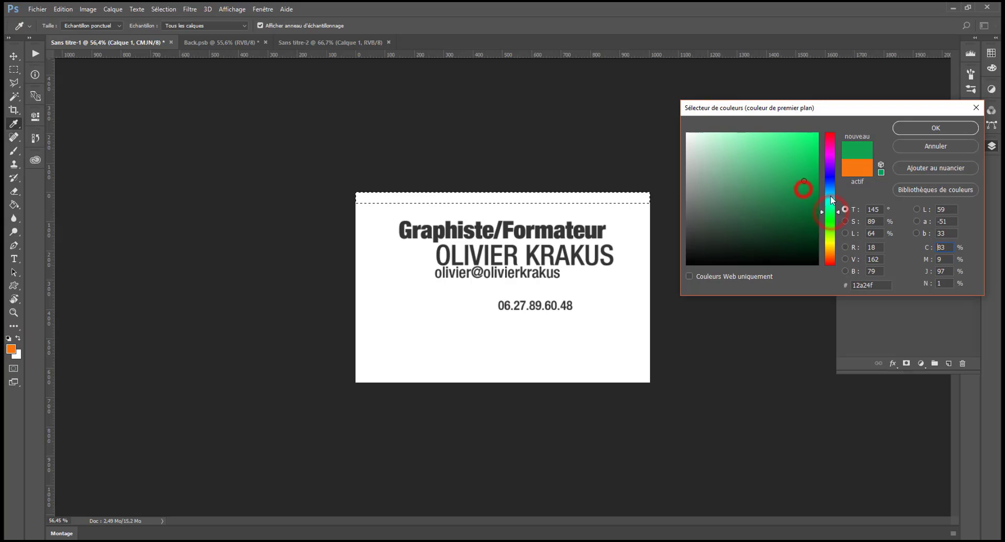
{"action": "left_click_drag", "start_coordinate": [803, 181], "coordinate": [808, 163]}
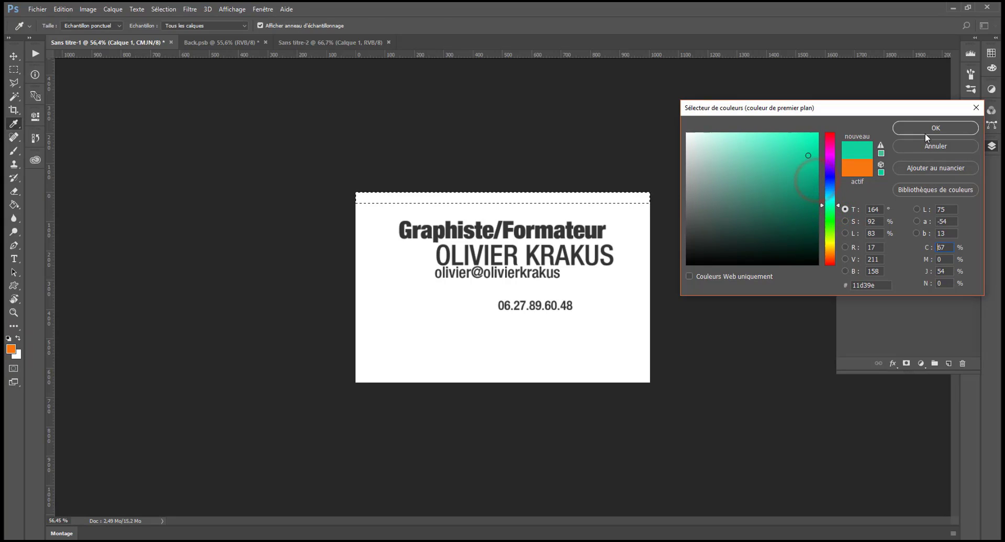
{"action": "left_click", "coordinate": [925, 129]}
- Fill the selected strip on Calque 1 with the green foreground colour and deselect it
{"action": "left_click", "coordinate": [15, 204]}
{"action": "left_click", "coordinate": [454, 197]}
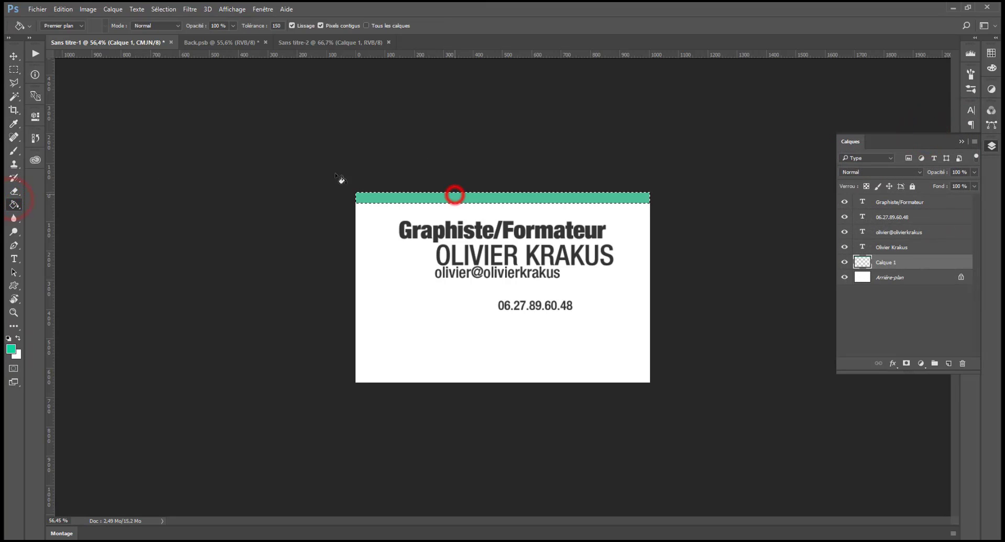
{"action": "left_click", "coordinate": [14, 68]}
{"action": "left_click", "coordinate": [134, 123]}
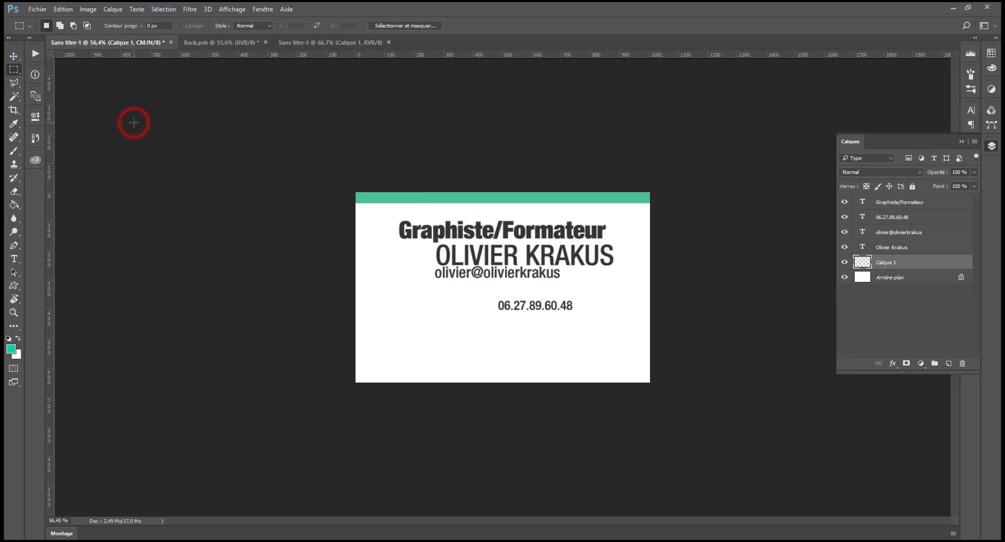
- Duplicate the green strip on Calque 1 and move the copy down to the lower part of the card
{"action": "key", "text": "ctrl+j"}
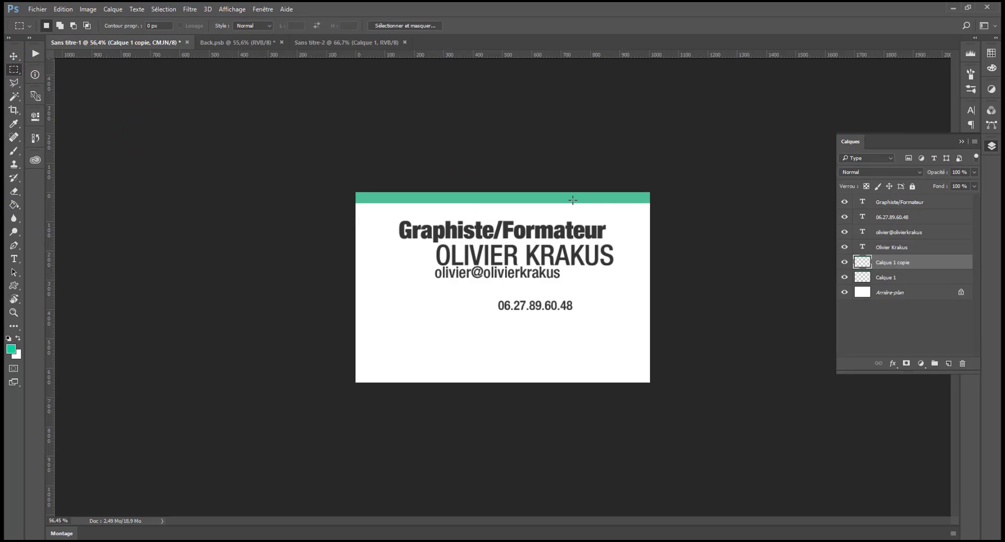
{"action": "left_click", "coordinate": [14, 56]}
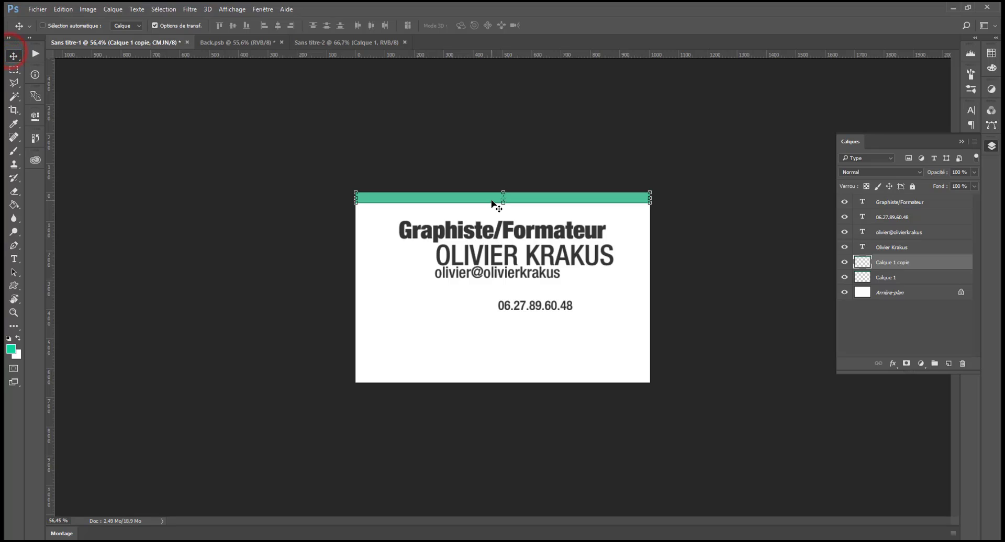
{"action": "left_click_drag", "start_coordinate": [489, 198], "coordinate": [505, 328]}
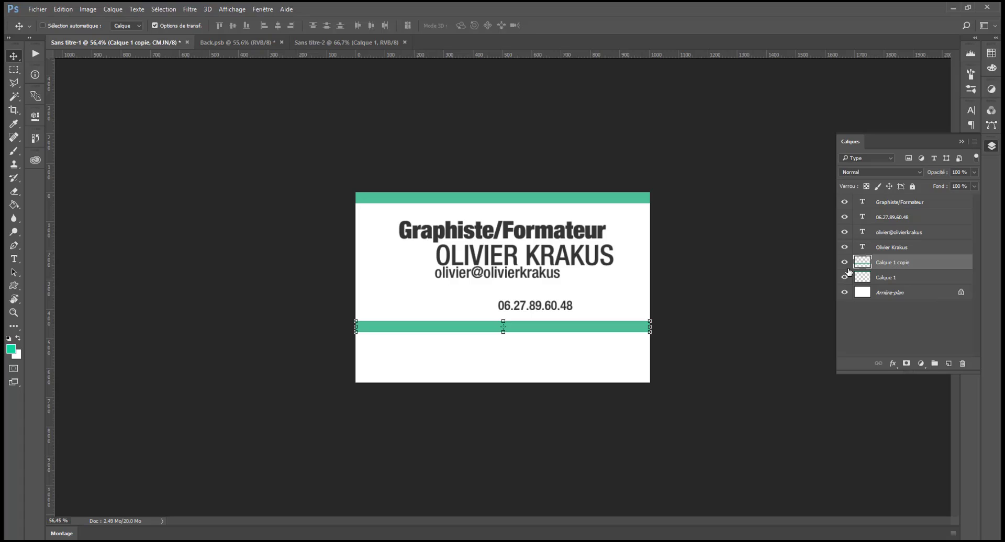
- Align the Calque 1 copie strip to the bottom edge of the Arrière-plan layer
{"action": "left_click", "coordinate": [844, 262]}
{"action": "left_click", "coordinate": [844, 262]}
{"action": "left_click", "coordinate": [917, 293]}
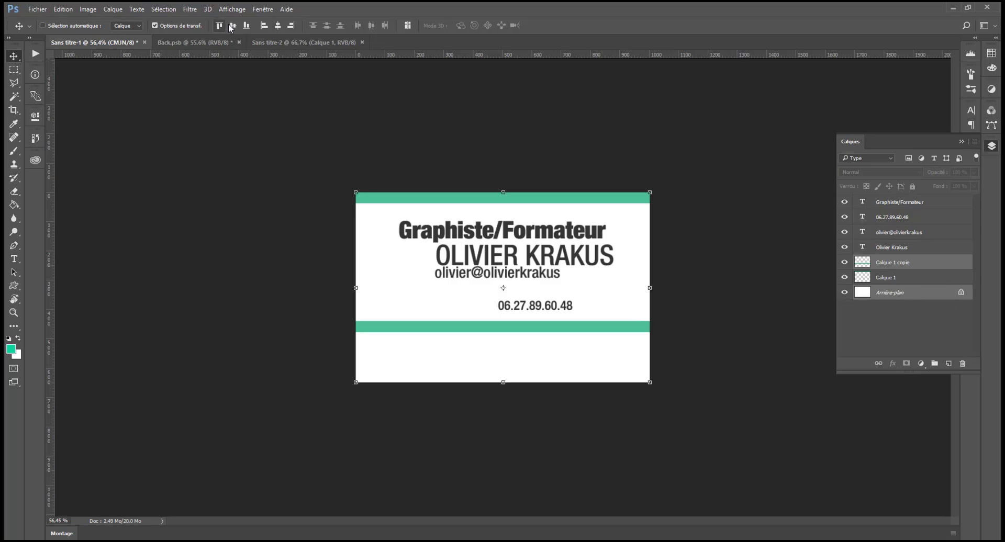
{"action": "left_click", "coordinate": [246, 25]}
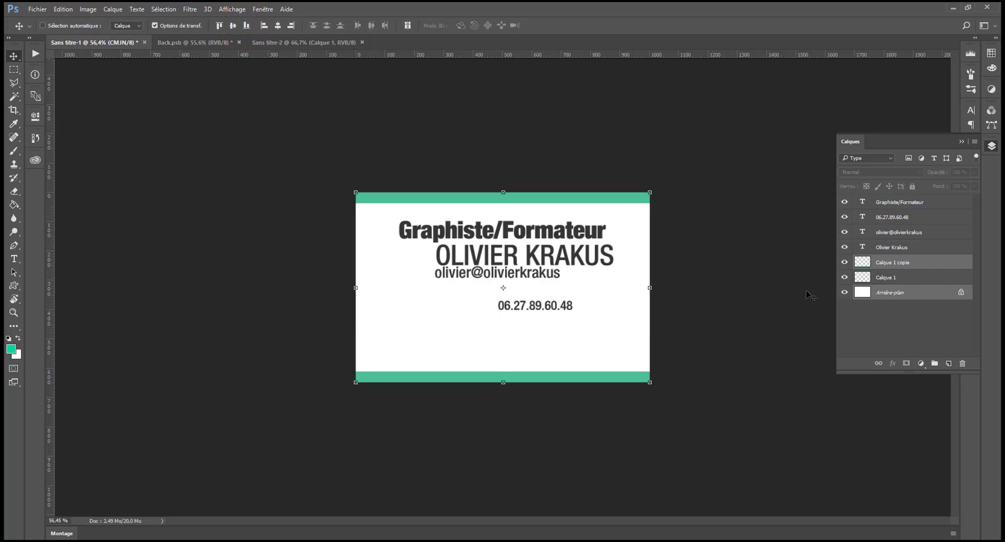
{"action": "left_click", "coordinate": [910, 263]}
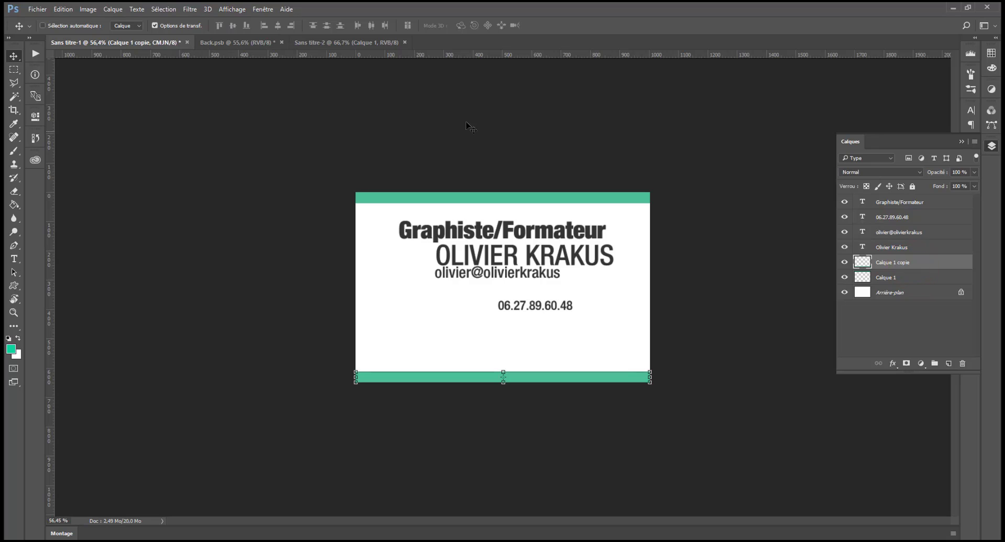
- Reposition the text with the full name on top, Graphiste/Formateur beneath it and the phone number just above the lower green strip
{"action": "left_click", "coordinate": [890, 248]}
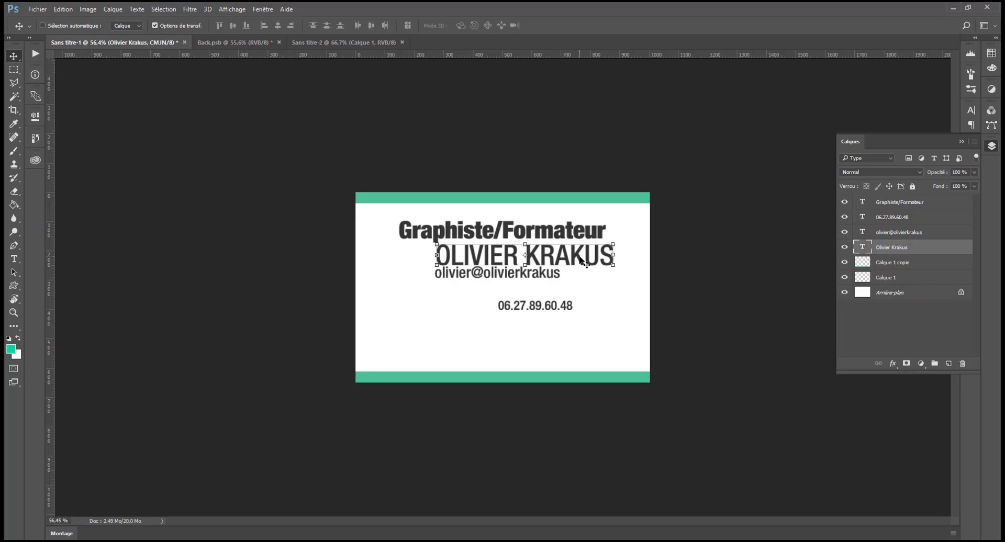
{"action": "left_click_drag", "start_coordinate": [578, 253], "coordinate": [583, 222]}
{"action": "left_click", "coordinate": [908, 204]}
{"action": "left_click", "coordinate": [890, 217]}
{"action": "left_click_drag", "start_coordinate": [607, 335], "coordinate": [579, 394]}
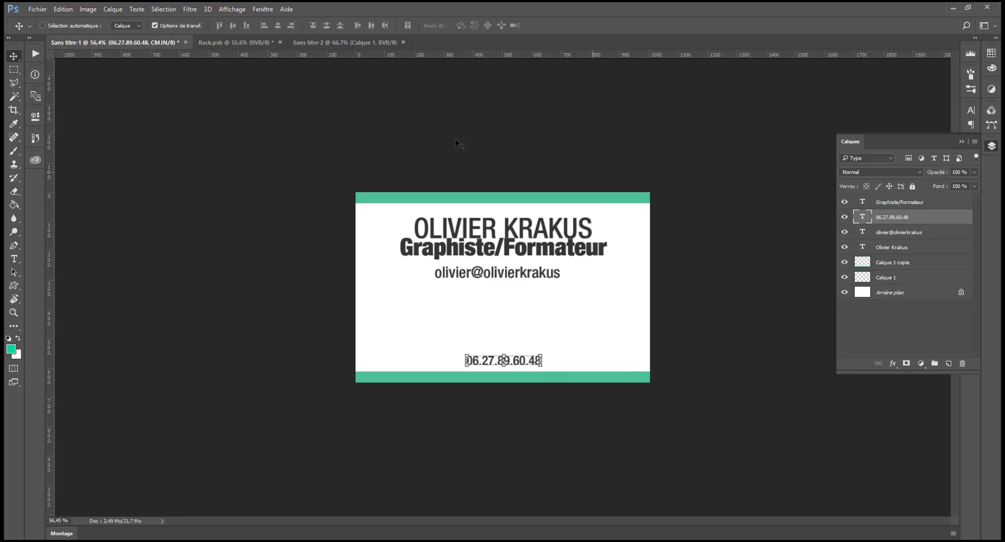
- Distribute the four text layers evenly by their vertical centres
{"action": "left_click", "coordinate": [885, 246]}
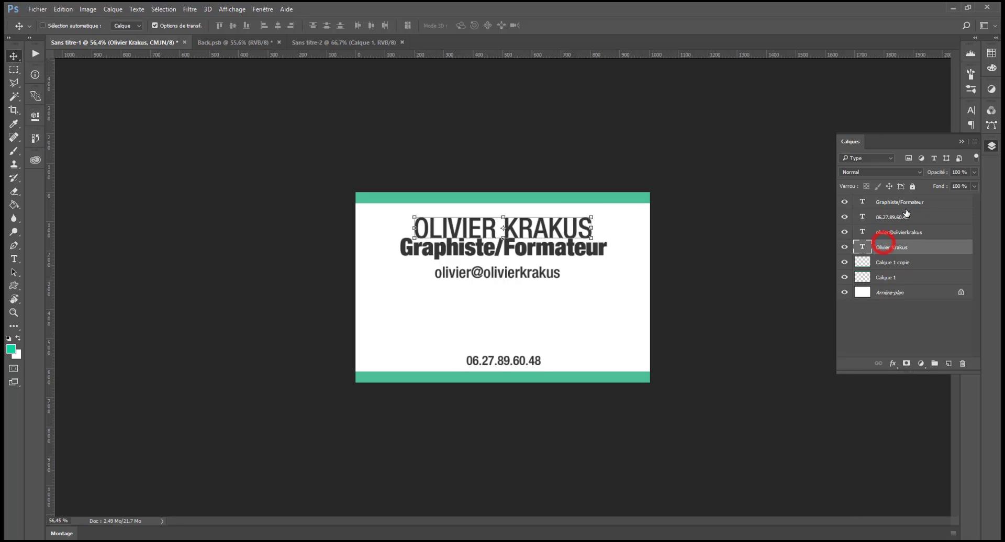
{"action": "left_click", "coordinate": [905, 205], "text": "shift"}
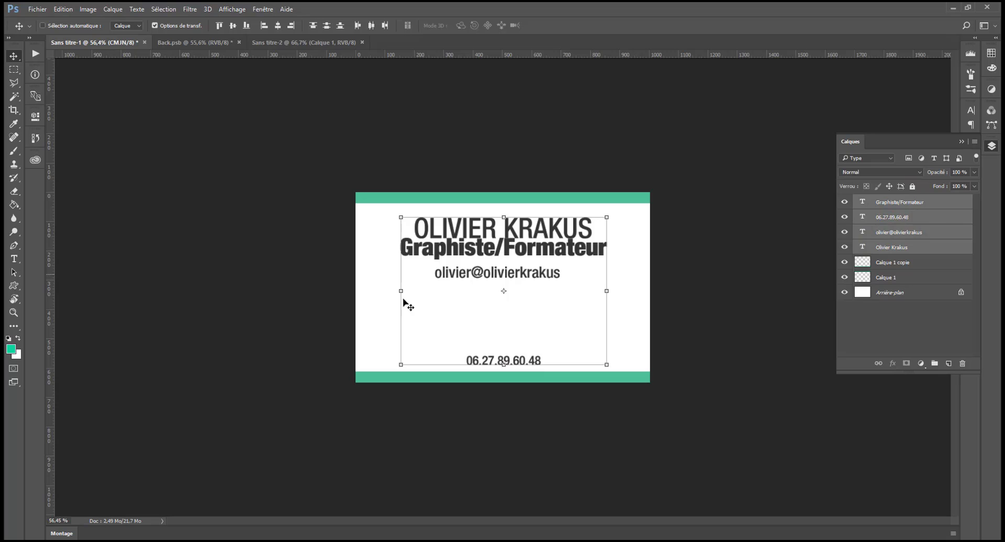
{"action": "left_click", "coordinate": [881, 247]}
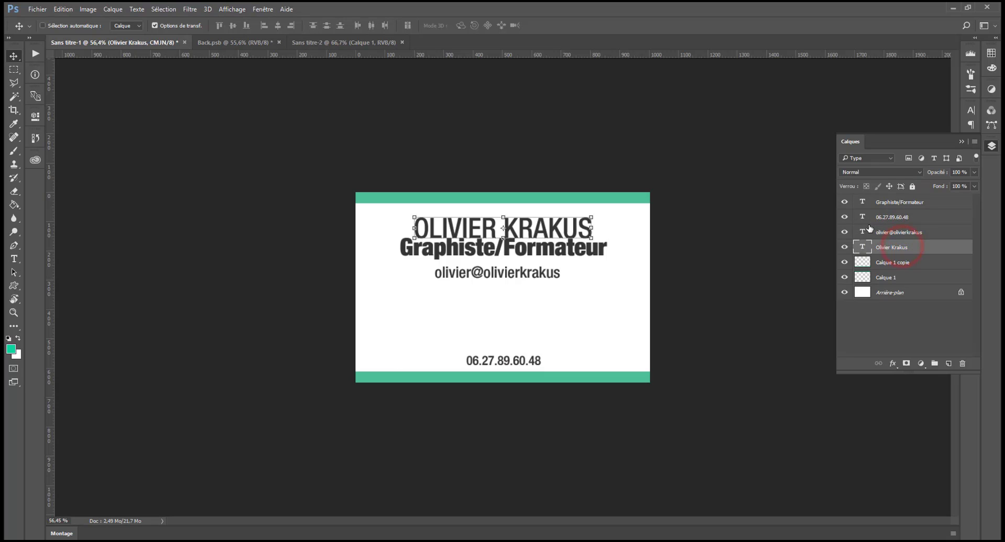
{"action": "left_click", "coordinate": [896, 208], "text": "shift"}
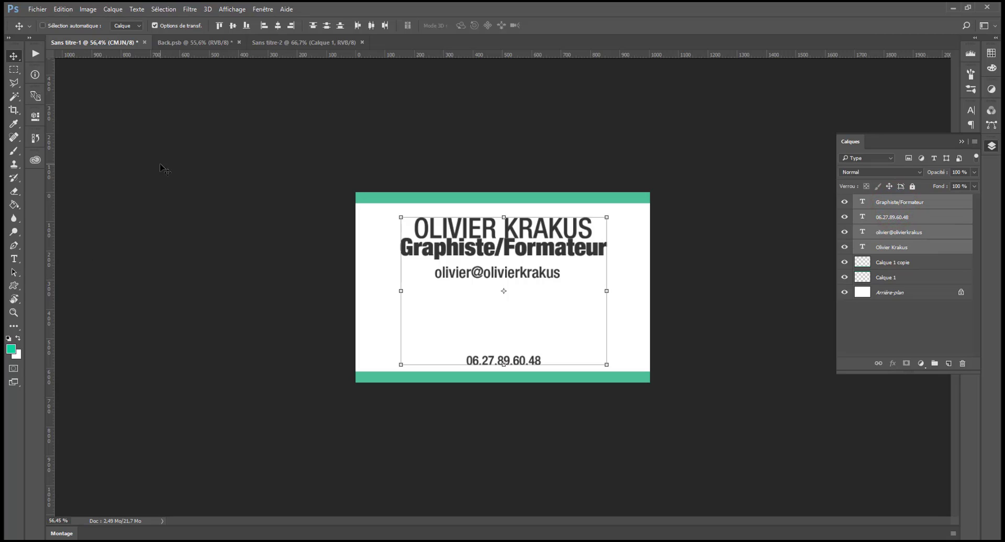
{"action": "left_click", "coordinate": [326, 26]}
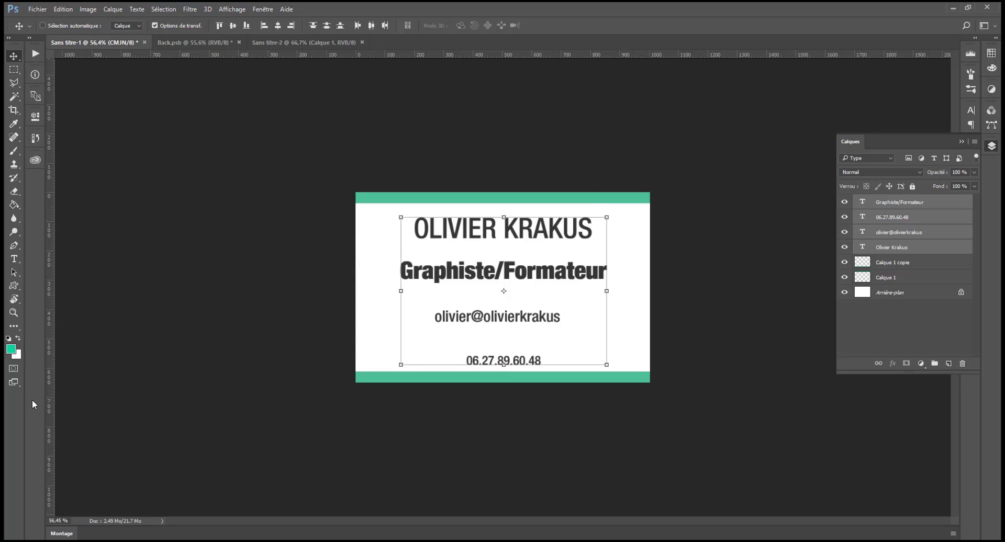
- Group the four text layers and toggle the group's visibility off and on to check its contents
{"action": "key", "text": "ctrl+g"}
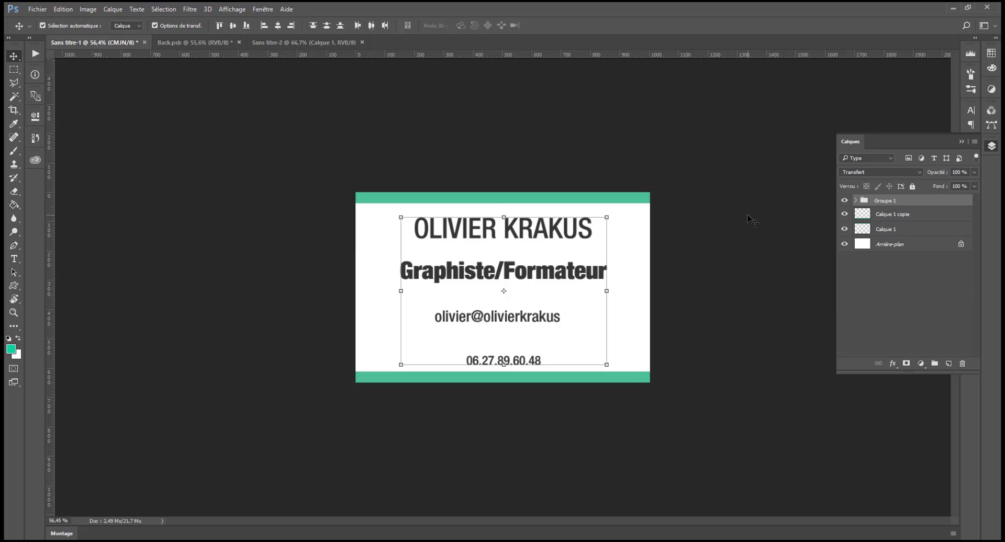
{"action": "left_click", "coordinate": [842, 200]}
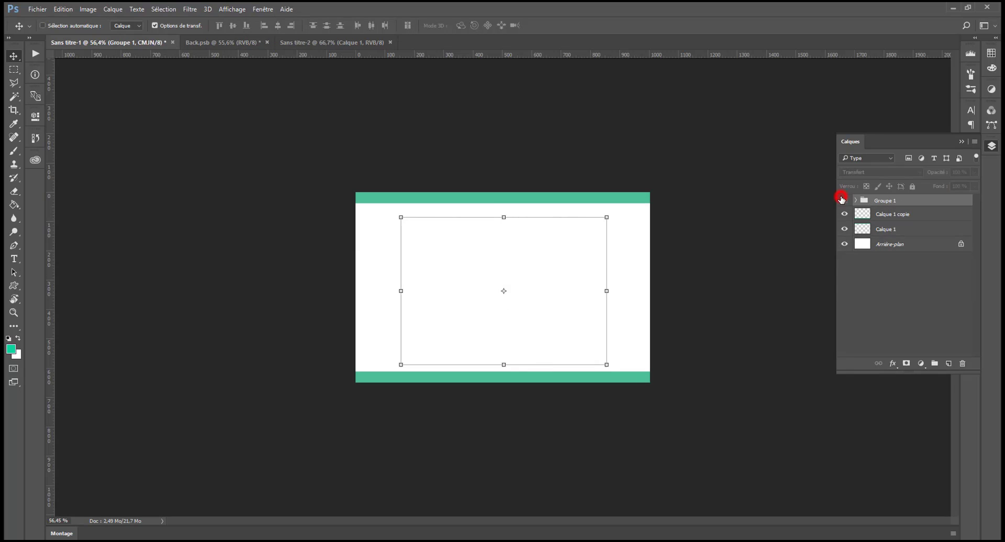
{"action": "left_click", "coordinate": [842, 200]}
{"action": "left_click", "coordinate": [842, 200]}
{"action": "left_click", "coordinate": [842, 200]}
{"action": "left_click", "coordinate": [841, 200]}
{"action": "left_click", "coordinate": [842, 200]}
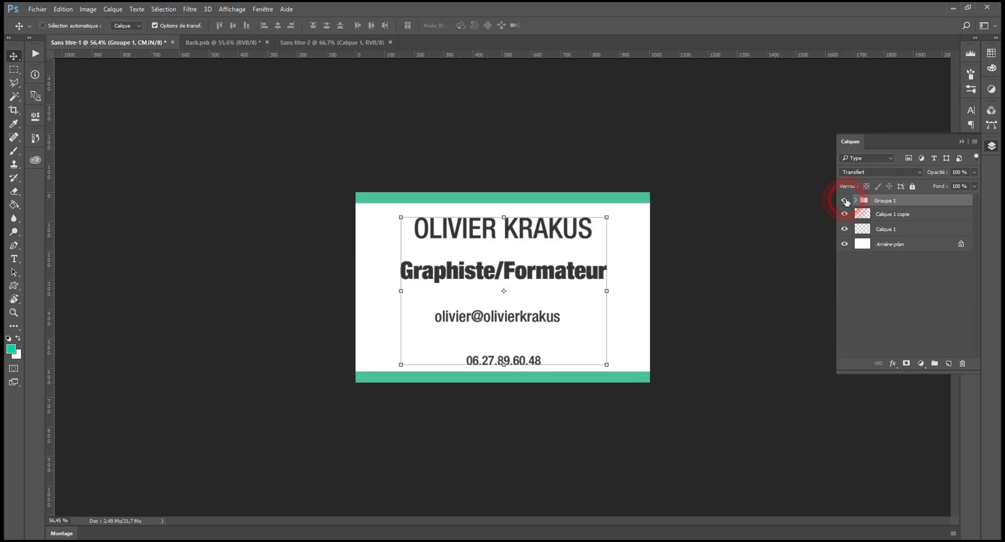
- Align the text group's horizontal centre with the Arrière-plan layer
{"action": "key", "text": "ctrl"}
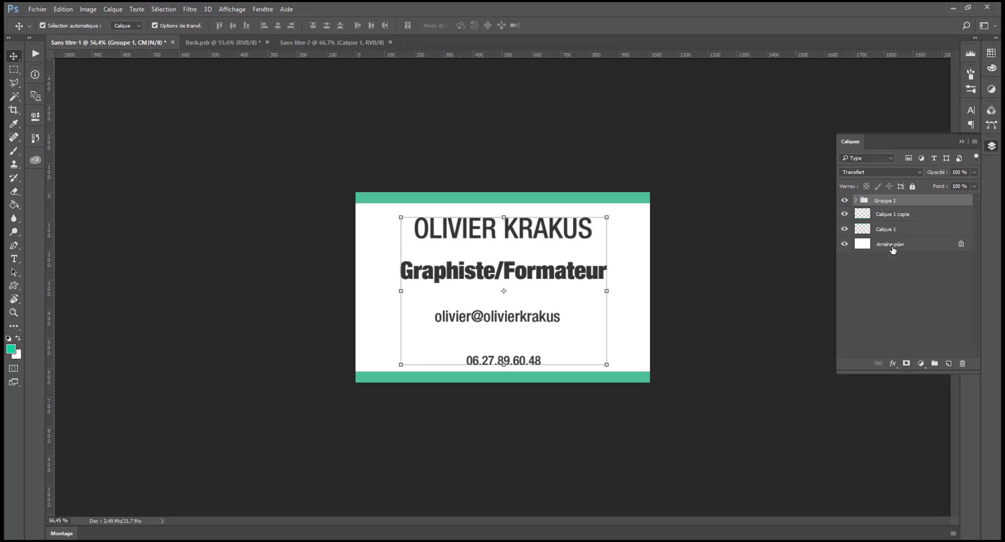
{"action": "left_click", "coordinate": [920, 242], "text": "ctrl"}
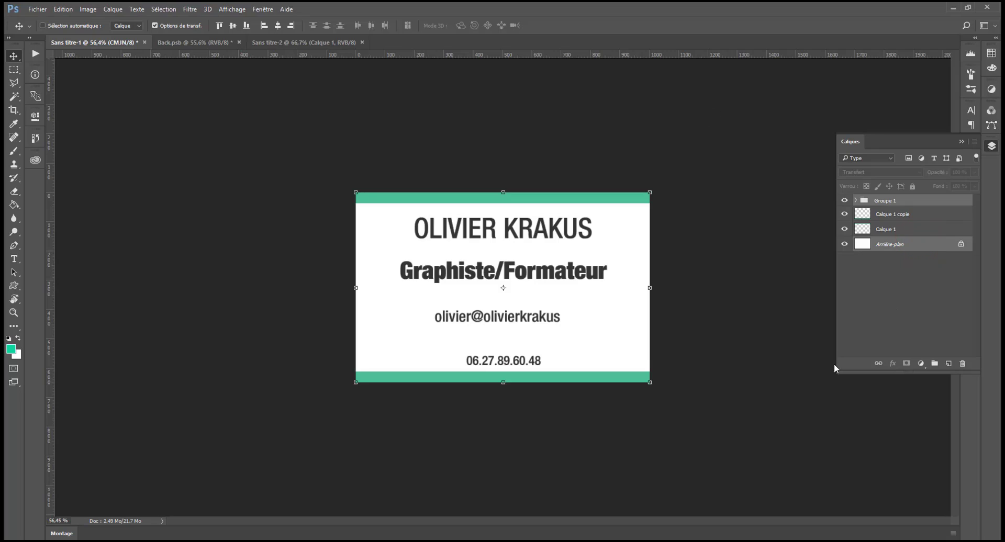
{"action": "left_click", "coordinate": [278, 26]}
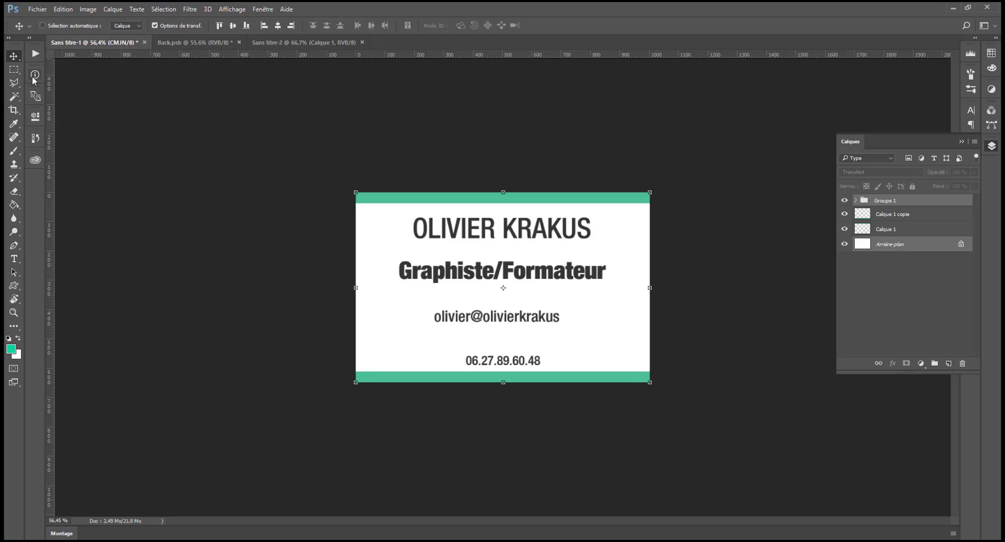
{"action": "left_click", "coordinate": [14, 70]}
{"action": "left_click", "coordinate": [265, 136]}
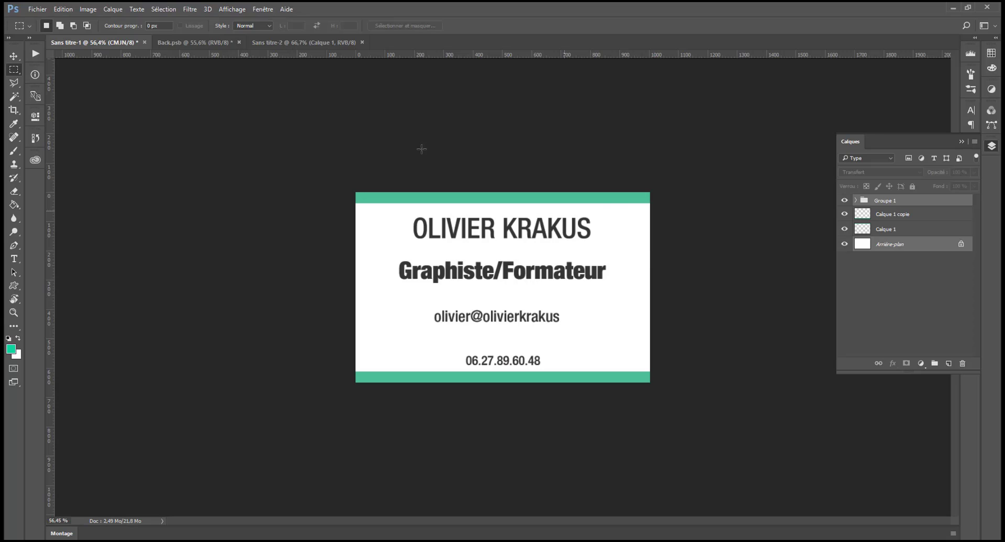
- In the Back.psb document, align the pencil icon and the cyan square on their horizontal and vertical centres
{"action": "left_click", "coordinate": [215, 42]}
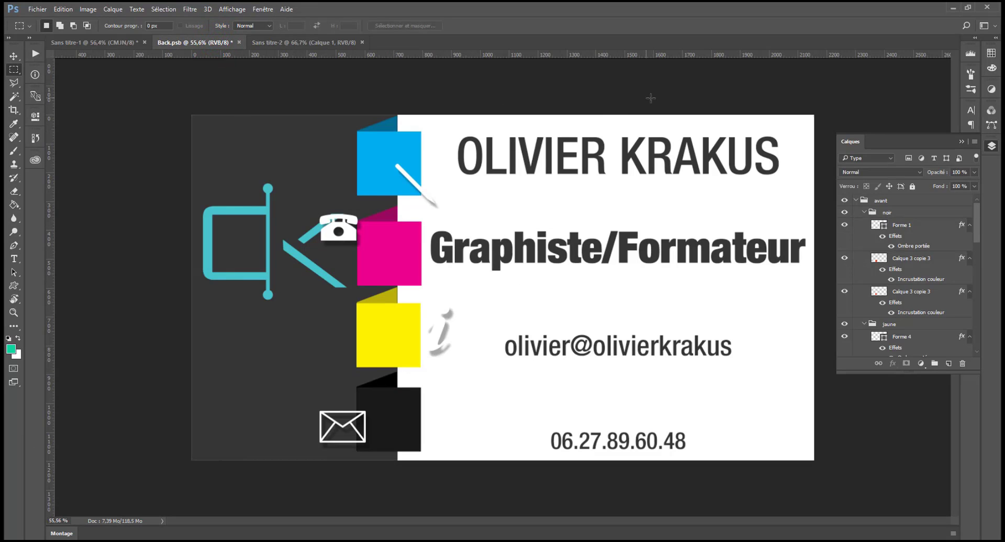
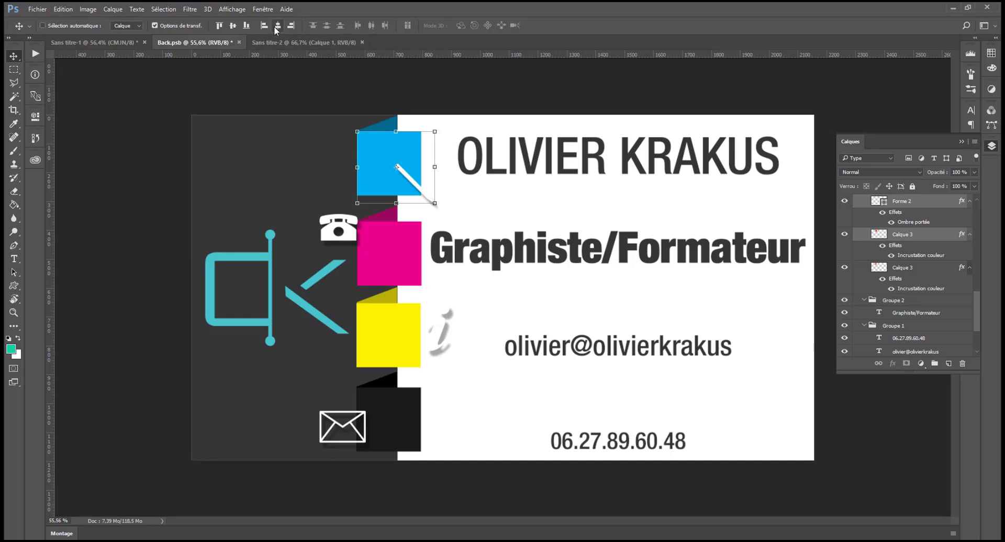
{"action": "left_click", "coordinate": [274, 26]}
{"action": "left_click", "coordinate": [233, 25]}
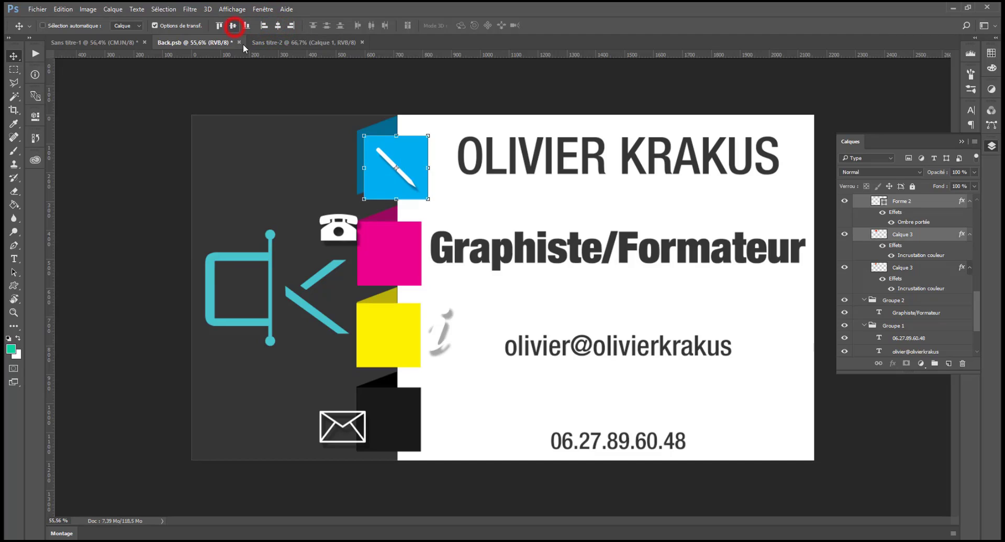
{"action": "left_click_drag", "start_coordinate": [411, 163], "coordinate": [407, 152]}
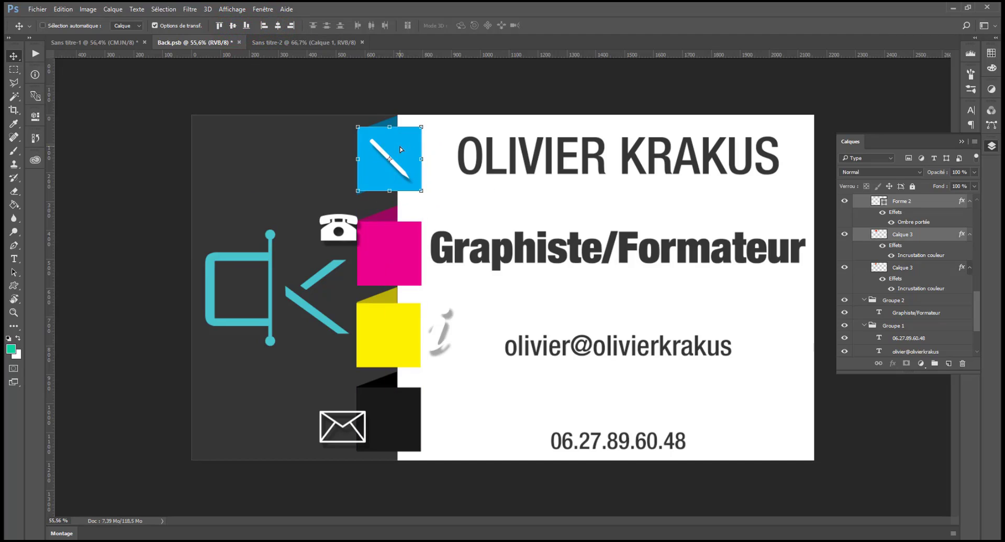
{"action": "key", "text": "ctrl+z"}
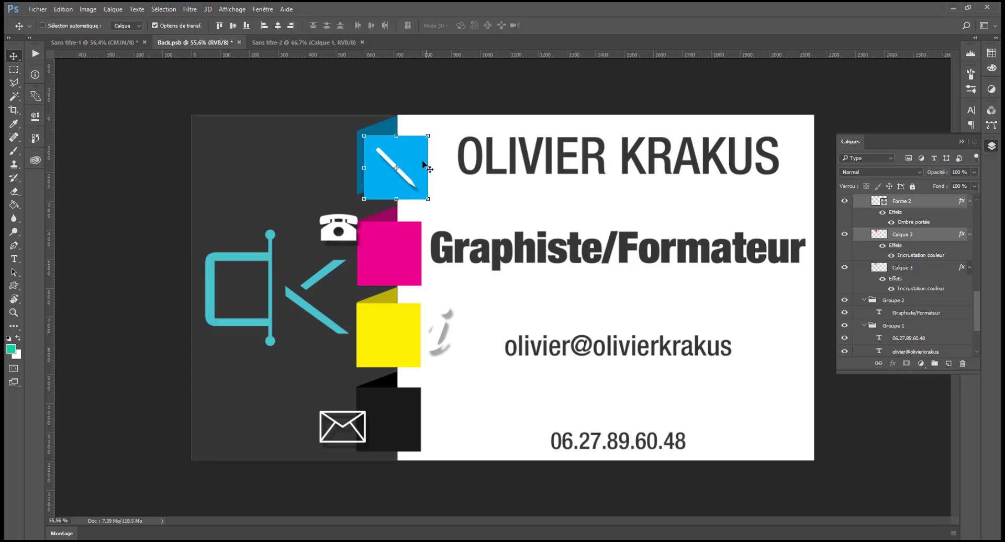
- Group the pencil with its cyan square, and align the group with the dark-blue fold on Calque 3 by left and bottom edges
{"action": "key", "text": "ctrl+g"}
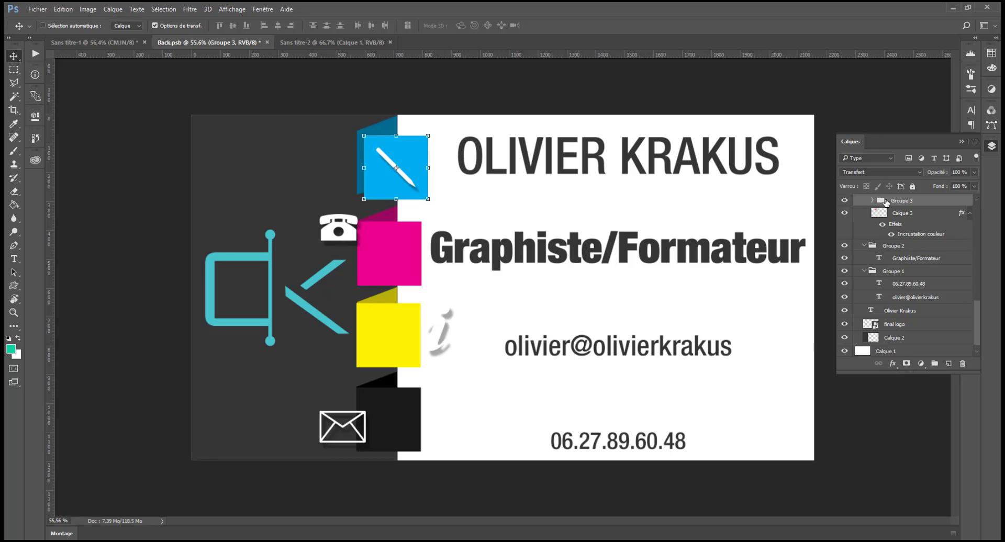
{"action": "left_click", "coordinate": [904, 214]}
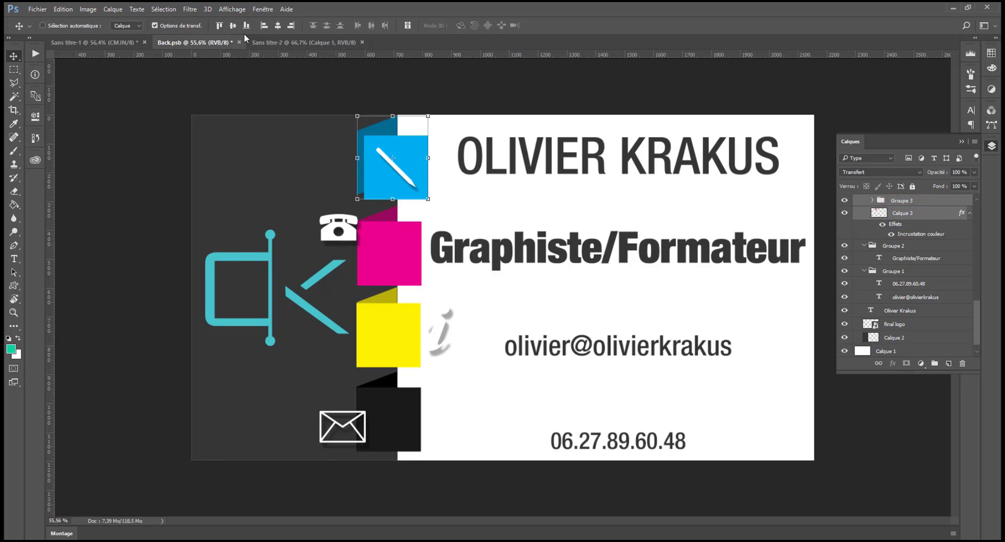
{"action": "left_click", "coordinate": [264, 25]}
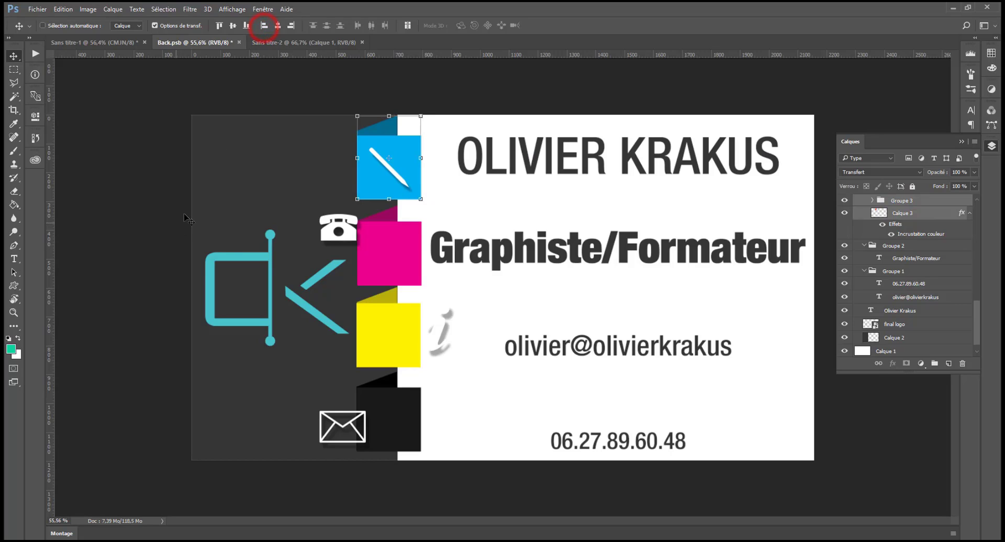
{"action": "left_click", "coordinate": [247, 25]}
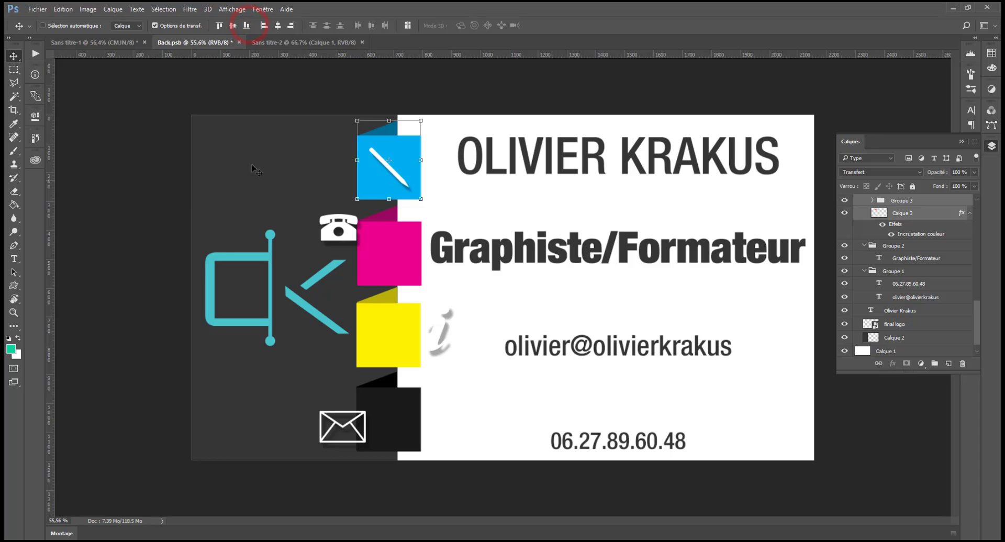
{"action": "left_click", "coordinate": [14, 69]}
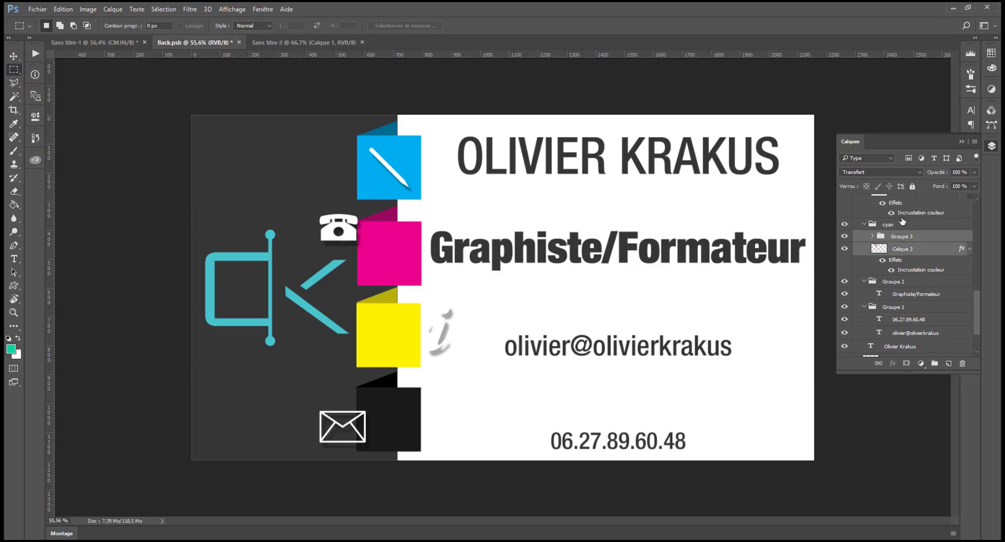
- Collapse the cyan layer group and toggle its visibility off and on to check its contents
{"action": "left_click", "coordinate": [897, 224]}
{"action": "left_click", "coordinate": [864, 224]}
{"action": "left_click", "coordinate": [844, 224]}
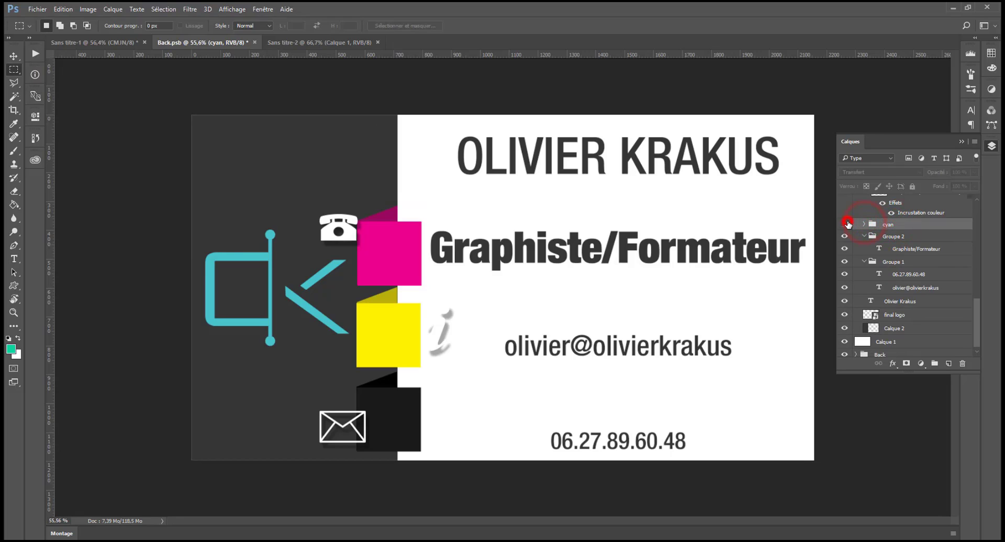
{"action": "left_click", "coordinate": [845, 224]}
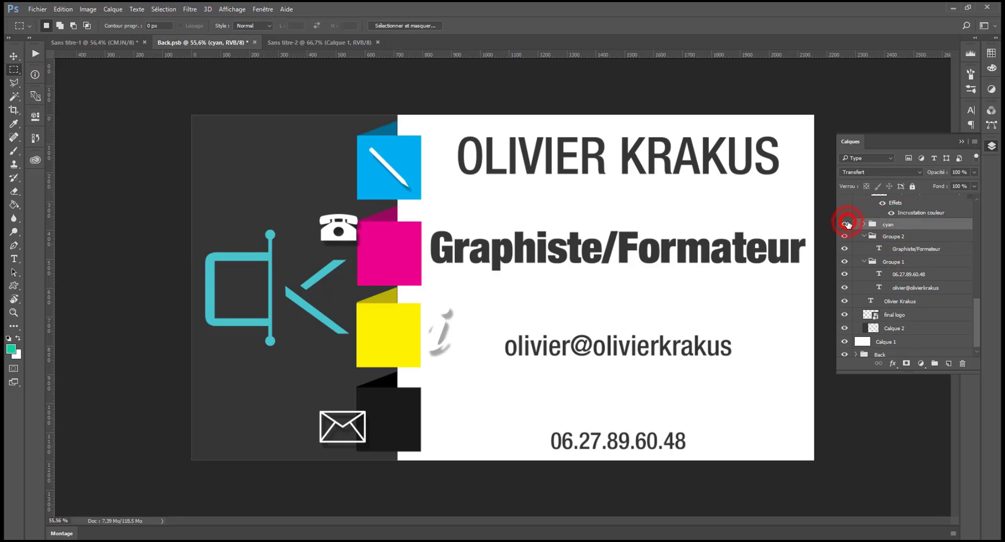
- Align the telephone icon and the magenta square on their horizontal and vertical centres
{"action": "left_click", "coordinate": [13, 56]}
{"action": "left_click", "coordinate": [338, 228]}
{"action": "left_click", "coordinate": [395, 258], "text": "shift"}
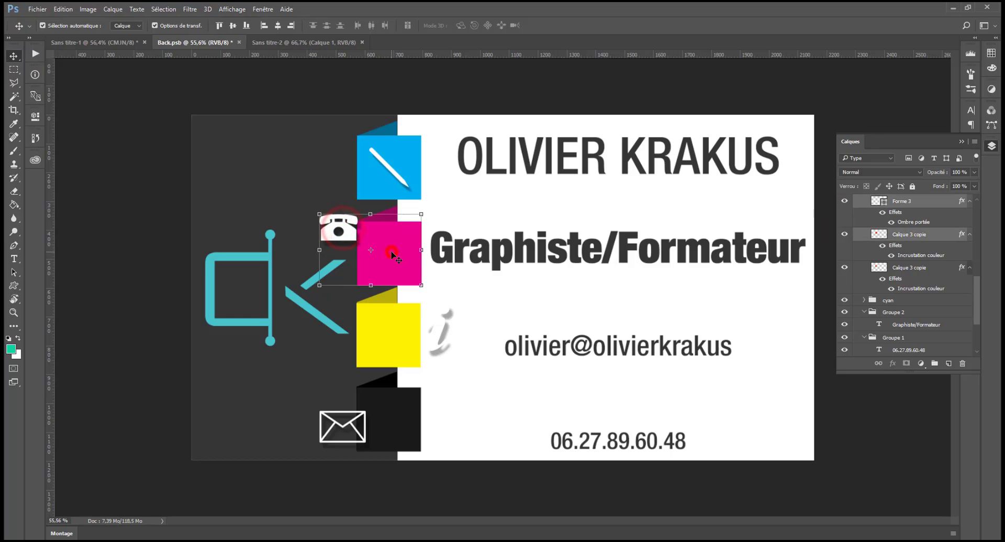
{"action": "left_click", "coordinate": [278, 29]}
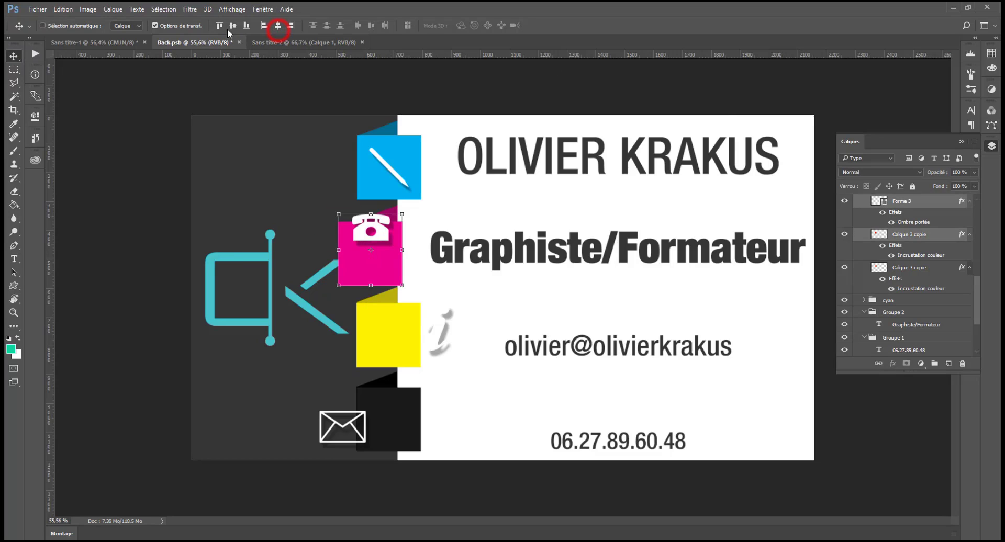
{"action": "left_click", "coordinate": [232, 26]}
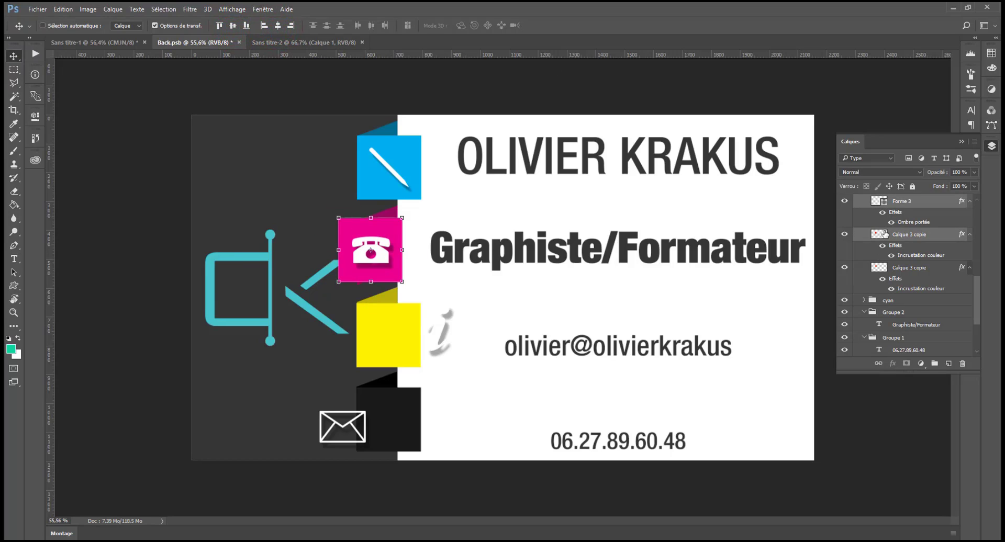
- Group the telephone with its magenta square, and align the group with the dark-magenta fold on Calque 3 copie by left and bottom edges
{"action": "key", "text": "ctrl+g"}
{"action": "left_click", "coordinate": [881, 213]}
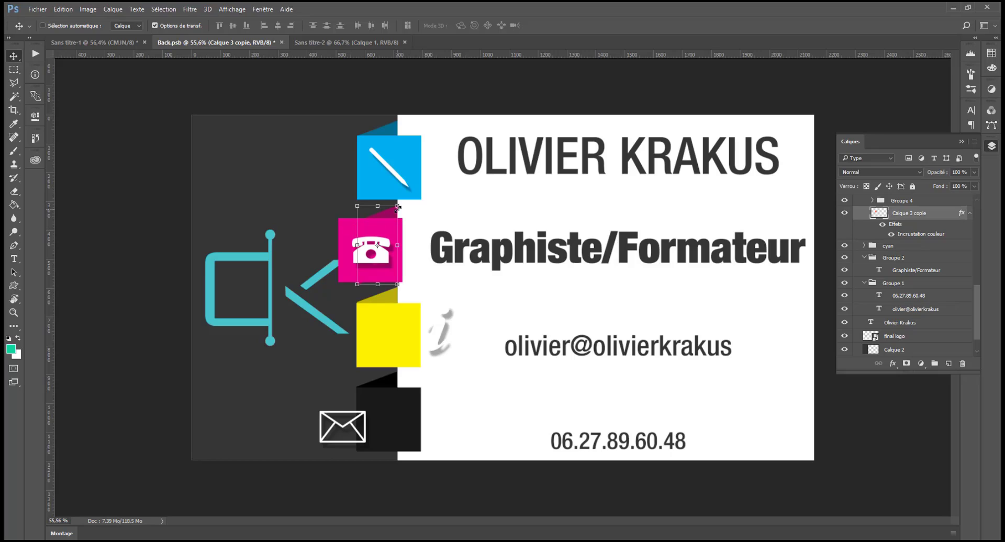
{"action": "left_click", "coordinate": [899, 202], "text": "ctrl"}
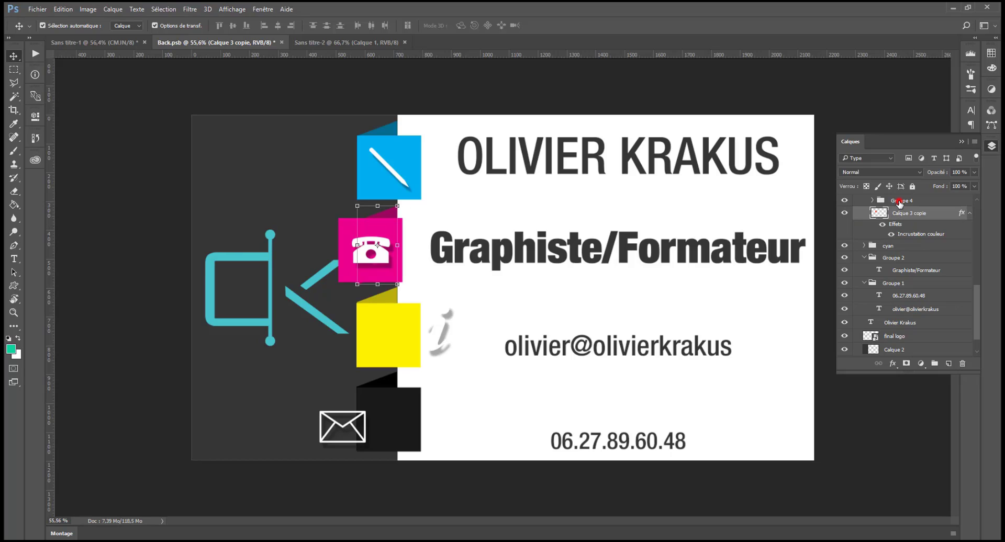
{"action": "left_click", "coordinate": [265, 25]}
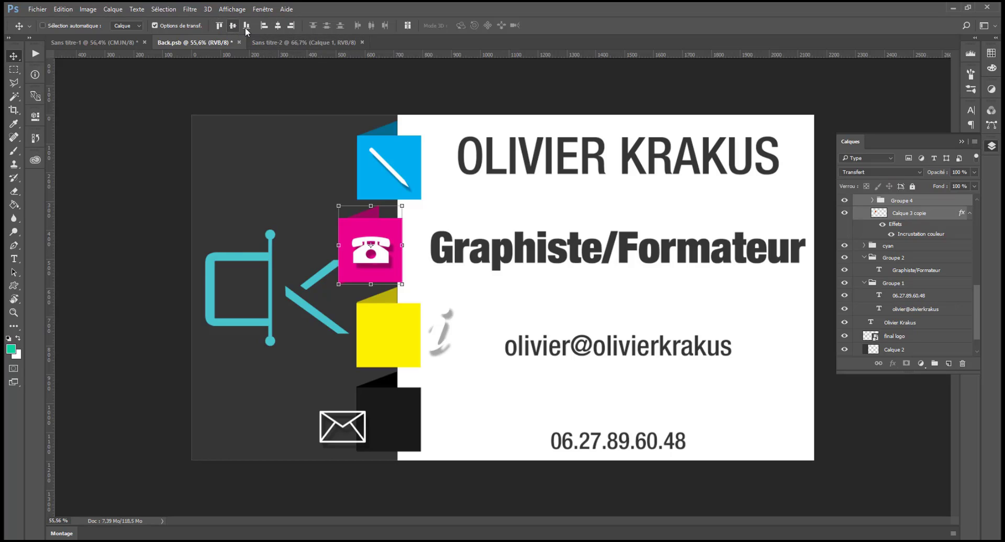
{"action": "left_click", "coordinate": [247, 25]}
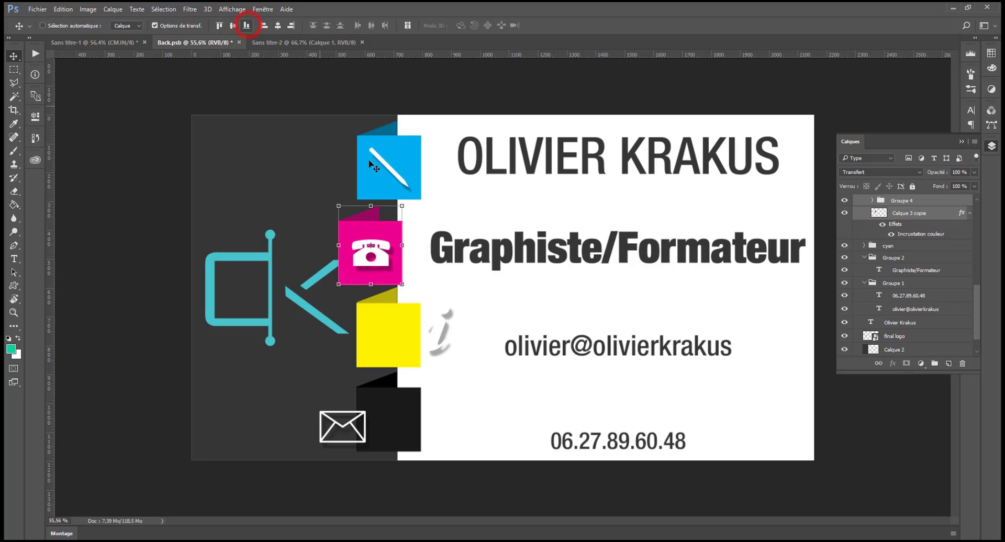
- Move the magenta group and its fold together so they line up with the cyan square's column
{"action": "left_click_drag", "start_coordinate": [377, 231], "coordinate": [397, 231]}
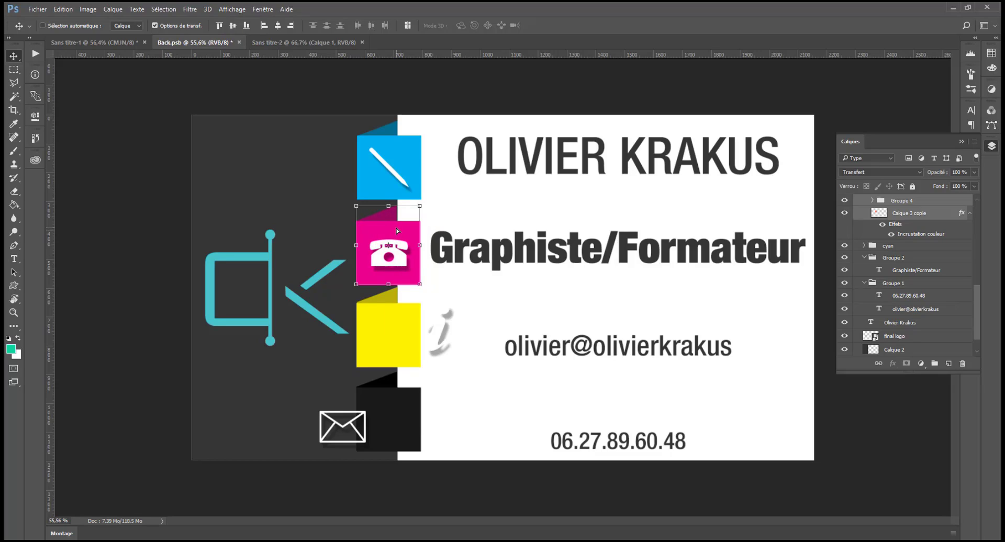
{"action": "key", "text": "Right"}
{"action": "key", "text": "Right"}
{"action": "key", "text": "Right"}
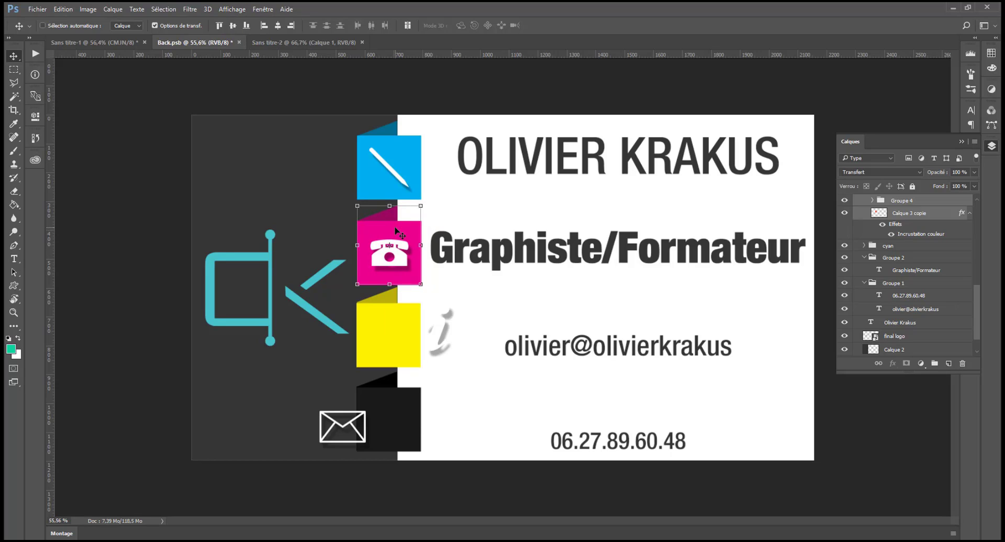
- Align the "i" icon and the yellow square on their horizontal and vertical centres
{"action": "left_click", "coordinate": [439, 341], "text": "ctrl"}
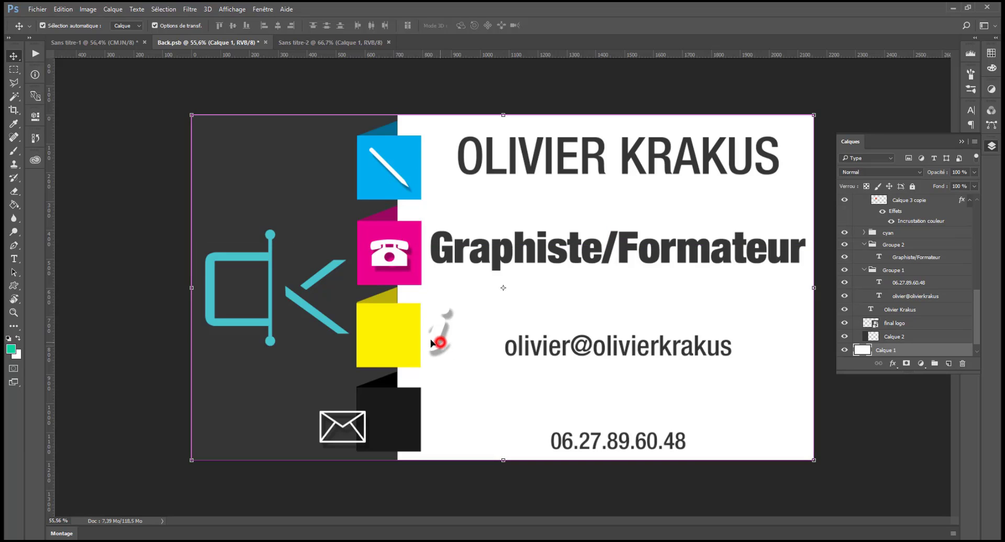
{"action": "left_click", "coordinate": [443, 330], "text": "ctrl"}
{"action": "left_click", "coordinate": [404, 338], "text": "ctrl+shift"}
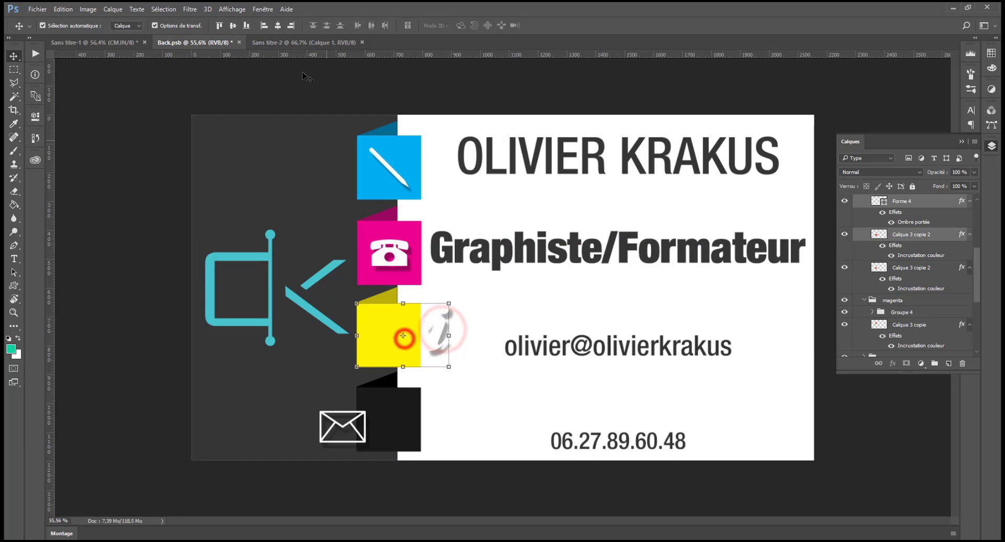
{"action": "left_click", "coordinate": [277, 25]}
{"action": "left_click", "coordinate": [233, 25]}
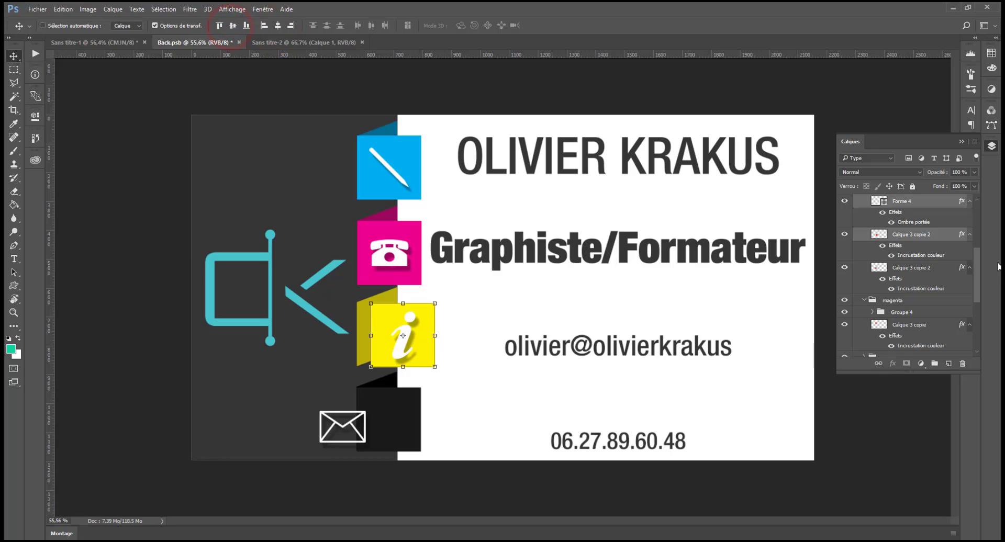
- Group the "i" icon with its yellow square, and align the group with the fold on Calque 3 copie 2 by bottom and left edges
{"action": "key", "text": "ctrl+g"}
{"action": "left_click", "coordinate": [917, 215], "text": "ctrl"}
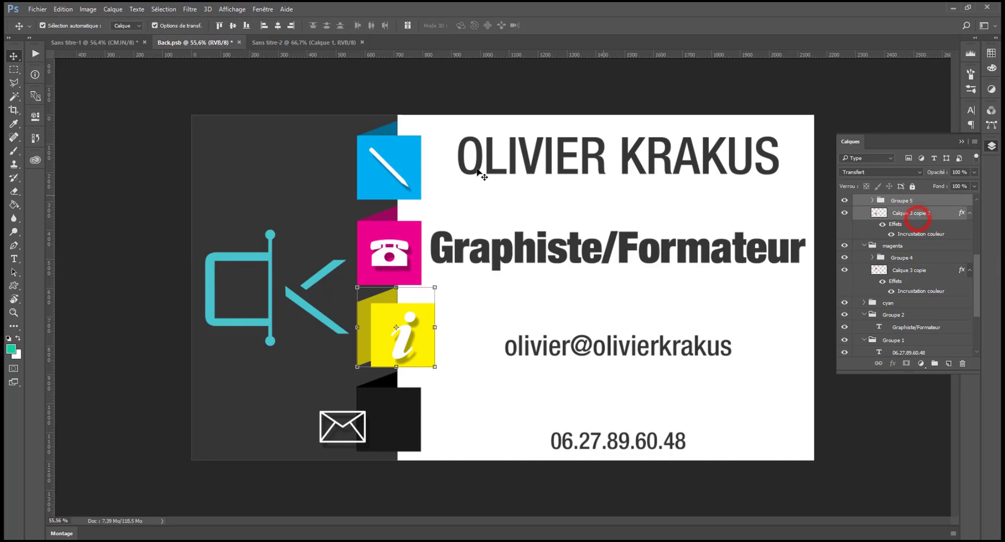
{"action": "left_click", "coordinate": [247, 27]}
{"action": "left_click", "coordinate": [264, 25]}
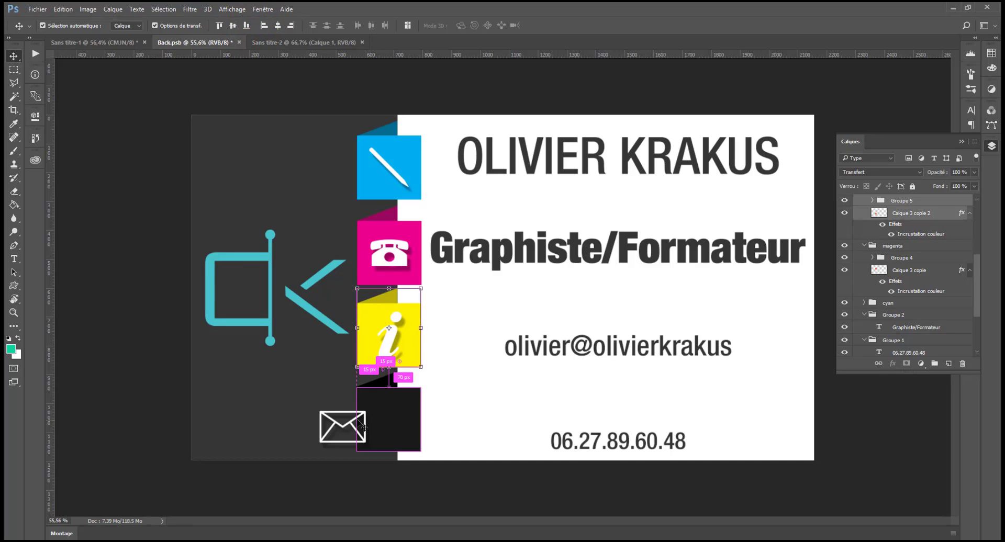
- Align the envelope icon and the black square on their horizontal and vertical centres
{"action": "left_click", "coordinate": [337, 416], "text": "ctrl"}
{"action": "left_click", "coordinate": [390, 420], "text": "ctrl+shift"}
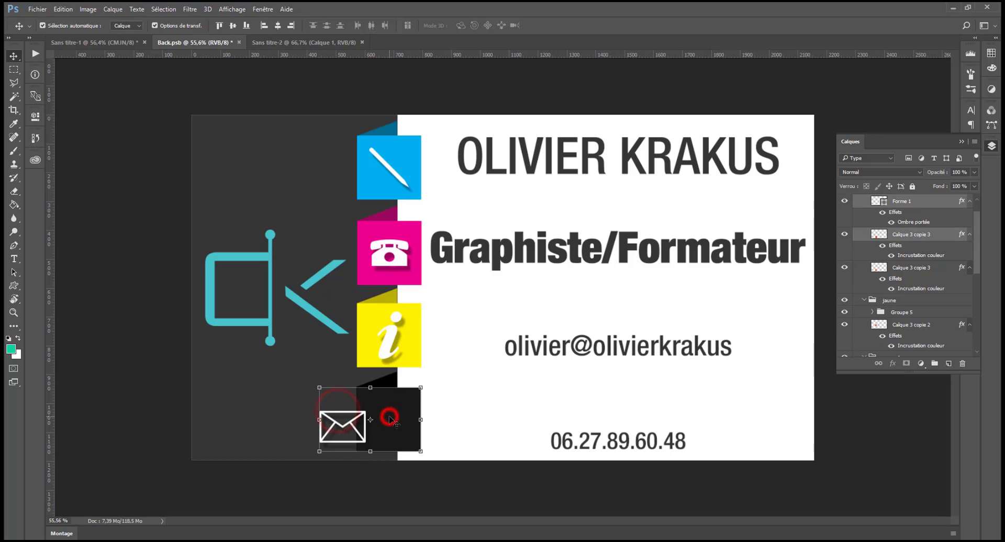
{"action": "left_click", "coordinate": [279, 27]}
{"action": "left_click", "coordinate": [234, 25]}
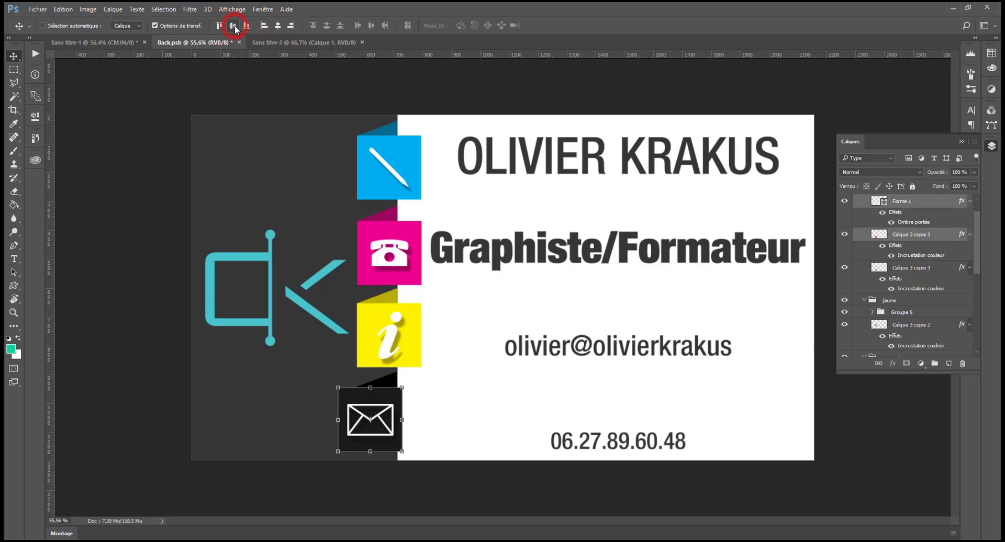
- Group the envelope with its black square, align it to its fold by left and bottom edges, and move both into the squares' column
{"action": "key", "text": "ctrl+g"}
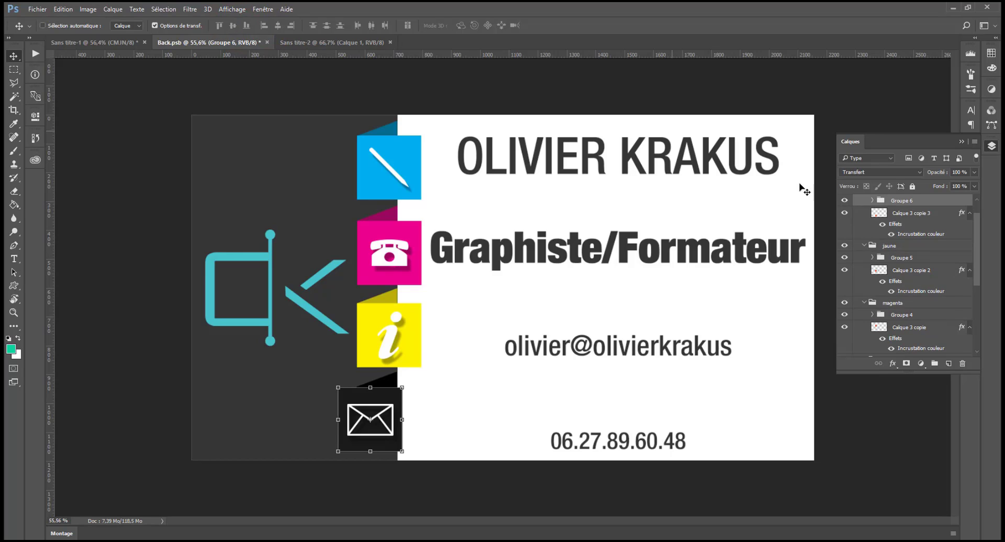
{"action": "left_click", "coordinate": [900, 213]}
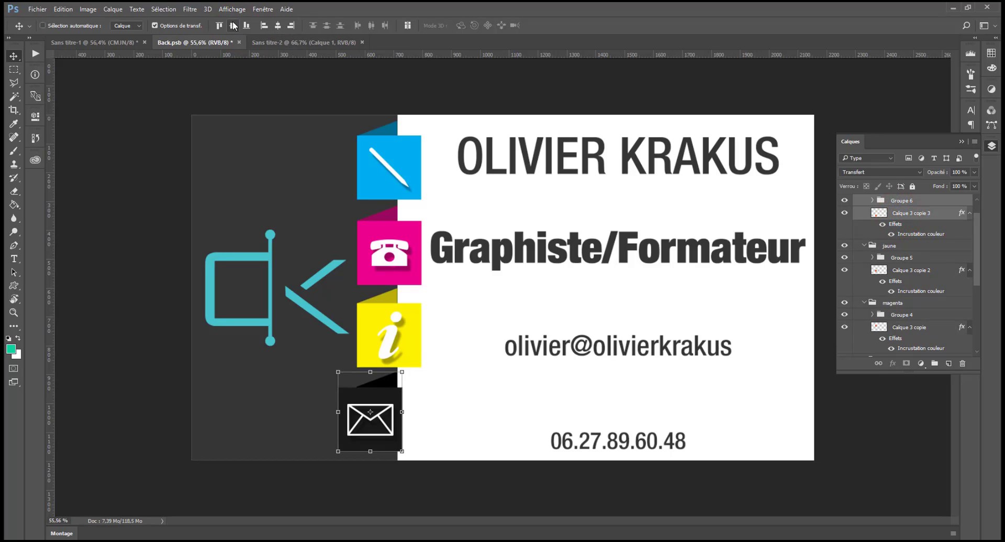
{"action": "left_click", "coordinate": [264, 26]}
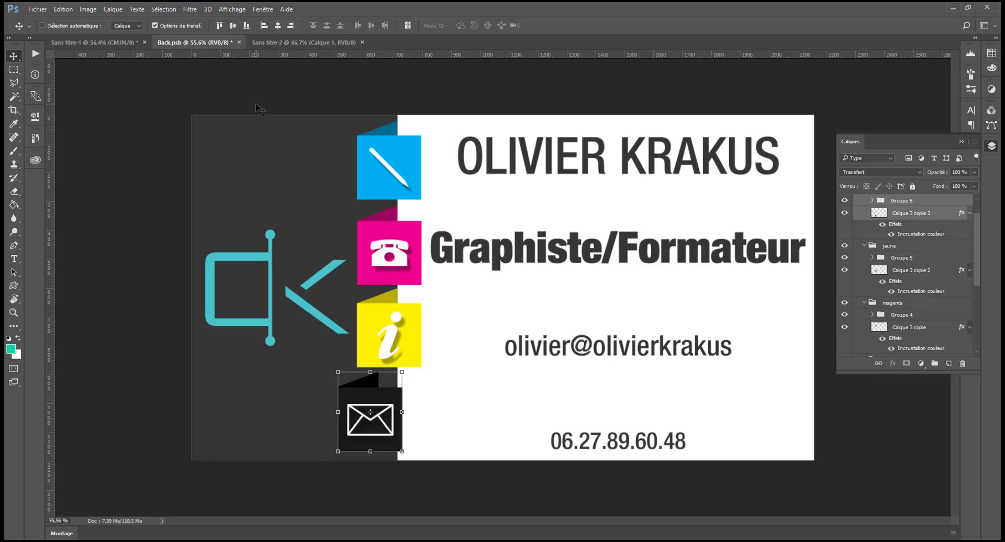
{"action": "left_click", "coordinate": [246, 25]}
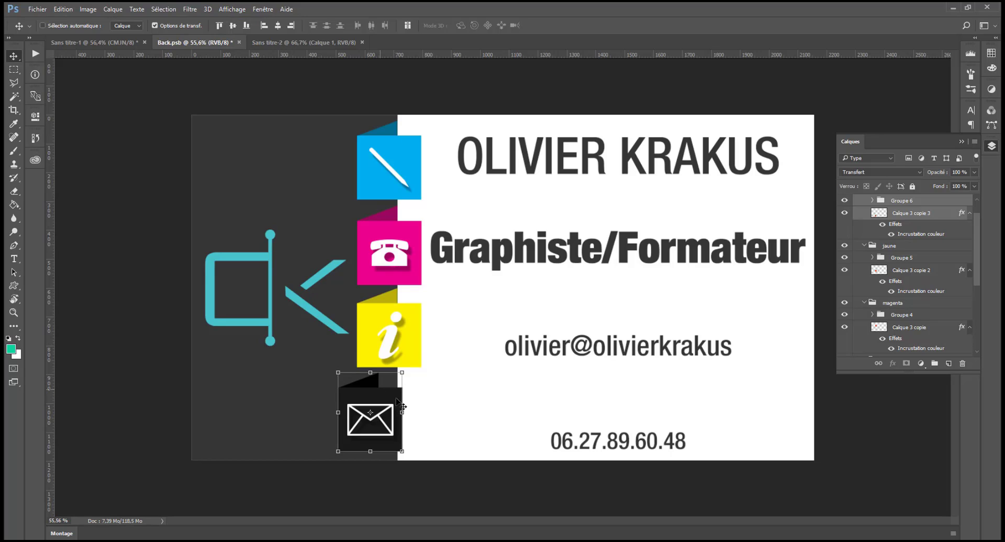
{"action": "left_click_drag", "start_coordinate": [396, 398], "coordinate": [416, 401]}
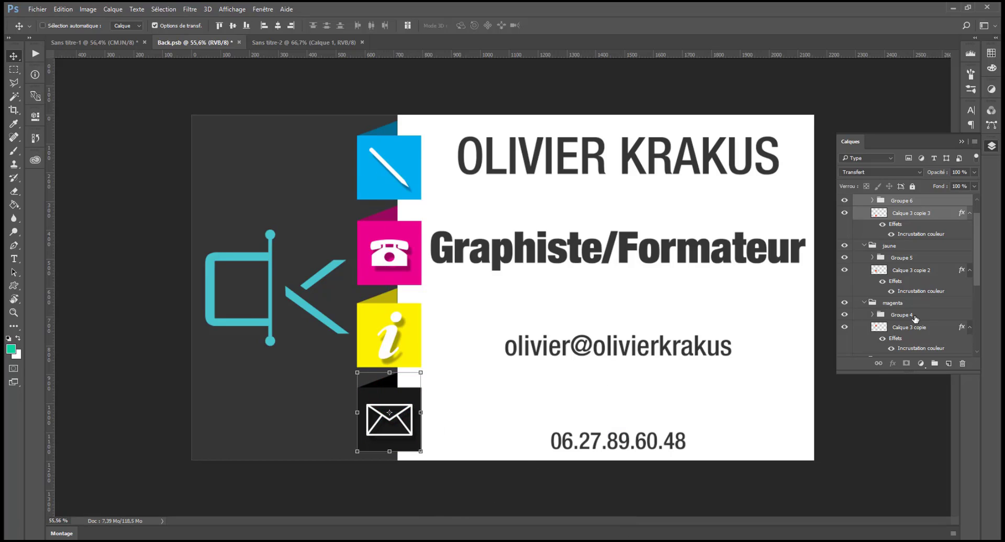
- Collapse the noir, jaune and magenta layer groups
{"action": "scroll", "coordinate": [877, 215], "scroll_direction": "up", "scroll_amount": 1}
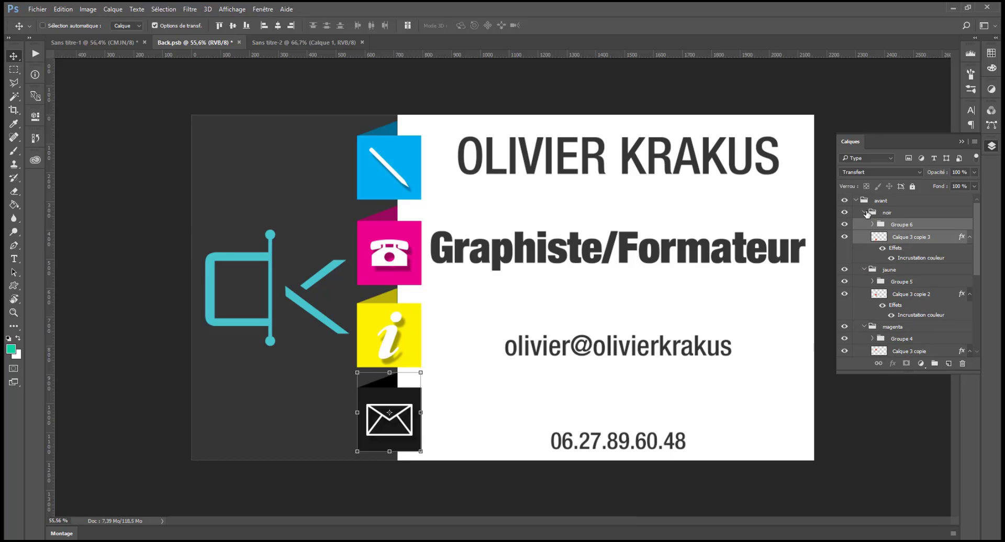
{"action": "left_click", "coordinate": [867, 213]}
{"action": "left_click", "coordinate": [864, 225]}
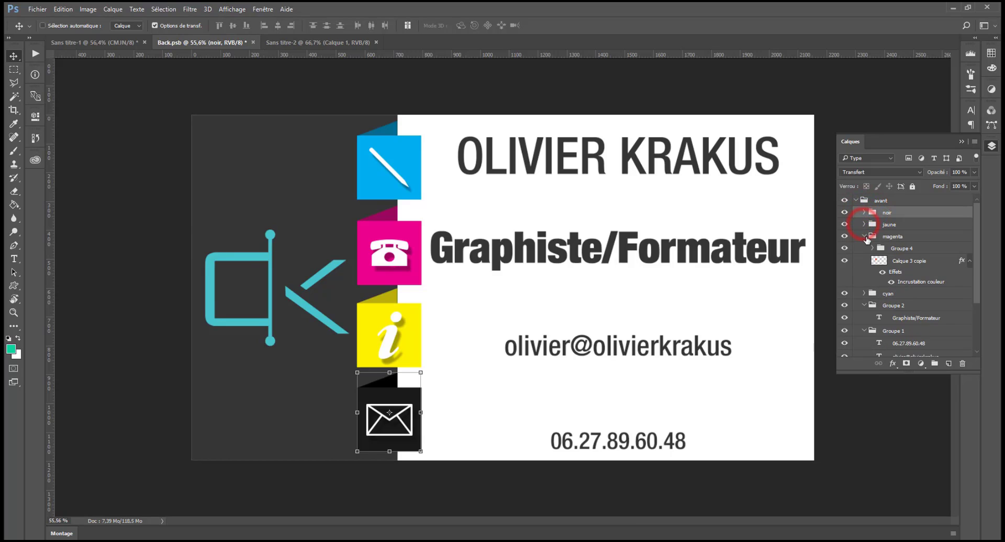
{"action": "left_click", "coordinate": [865, 237]}
- Distribute the noir, jaune, magenta and cyan groups evenly by their vertical centres
{"action": "left_click", "coordinate": [885, 248]}
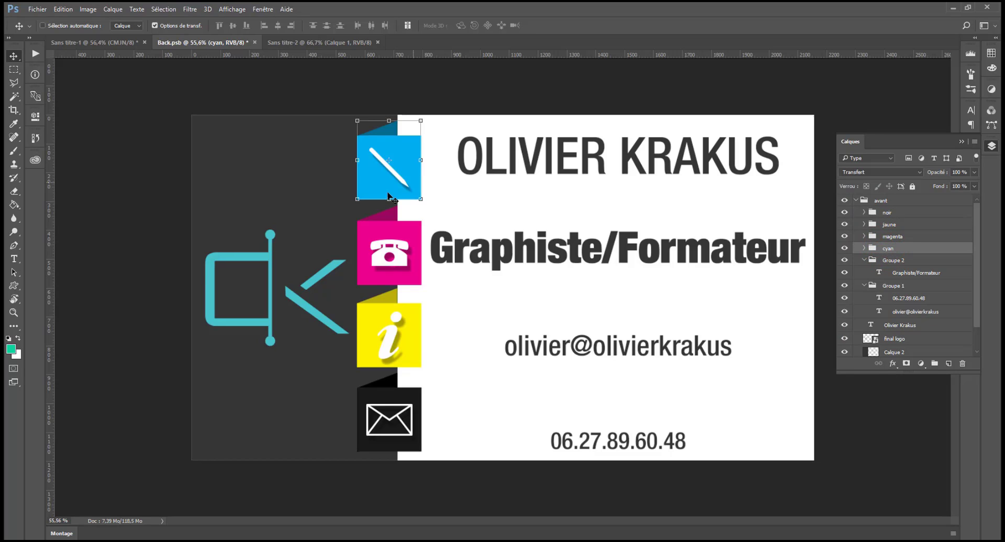
{"action": "left_click", "coordinate": [886, 211]}
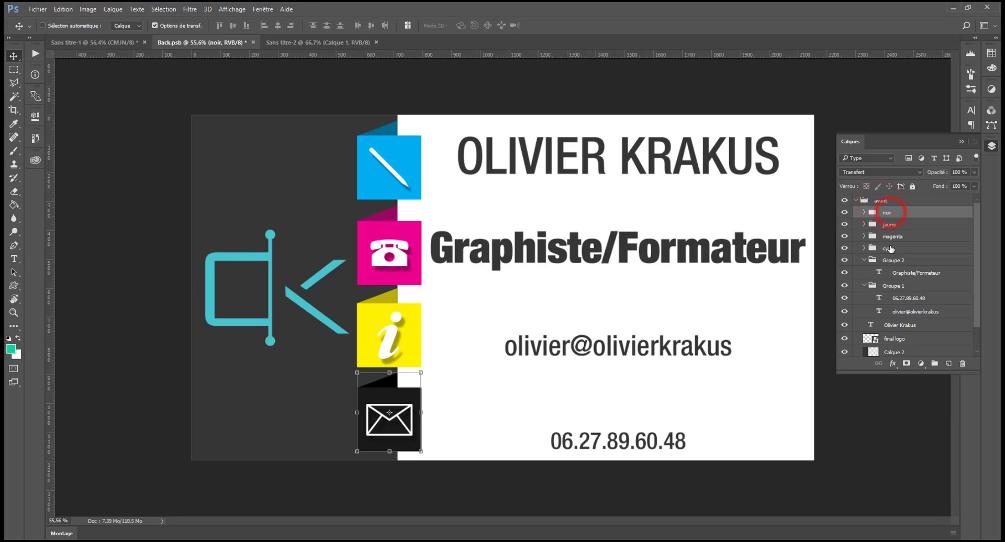
{"action": "left_click", "coordinate": [890, 249], "text": "shift"}
{"action": "left_click", "coordinate": [326, 26]}
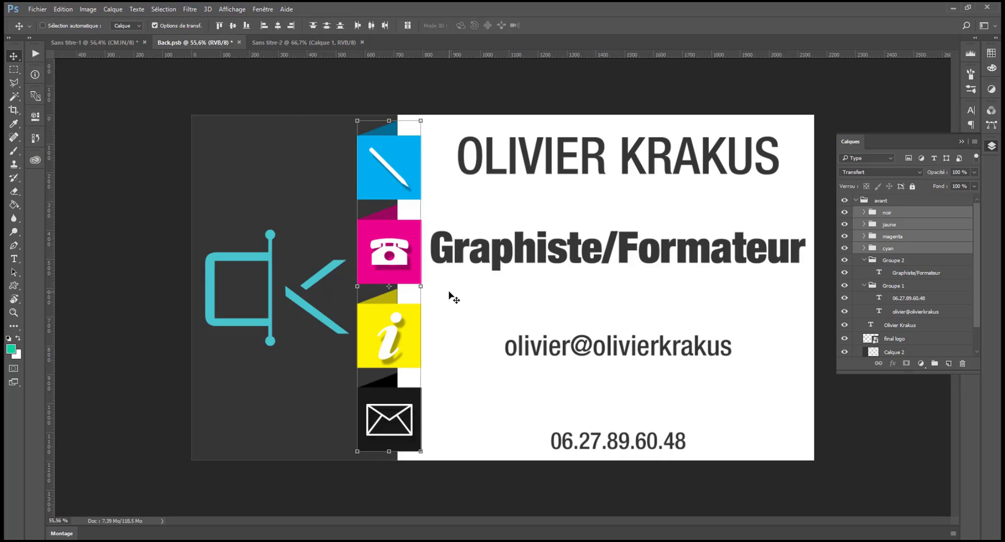
- In the Sans titre-2 document, make a rectangular selection of a full-width strip along the artboard's upper edge
{"action": "left_click", "coordinate": [278, 48]}
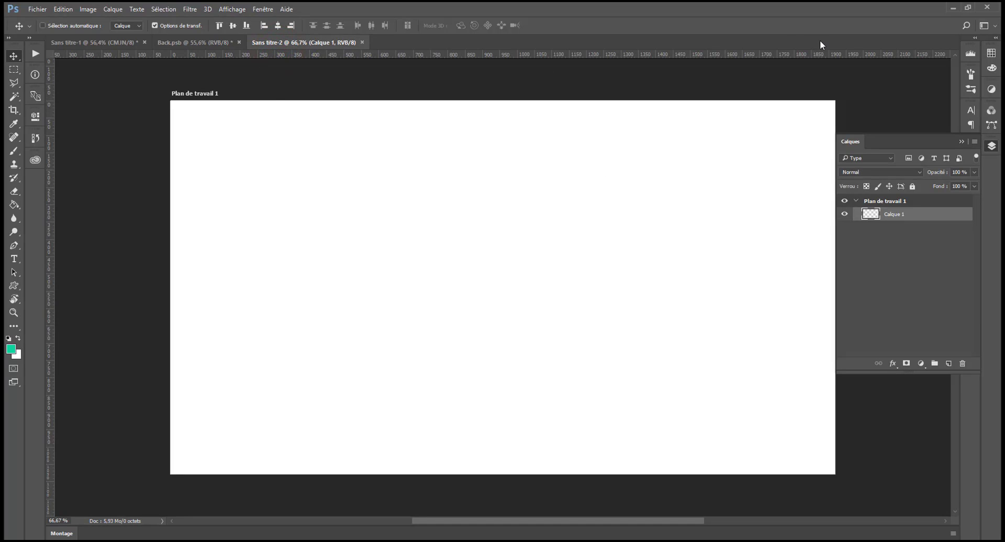
{"action": "left_click", "coordinate": [19, 65]}
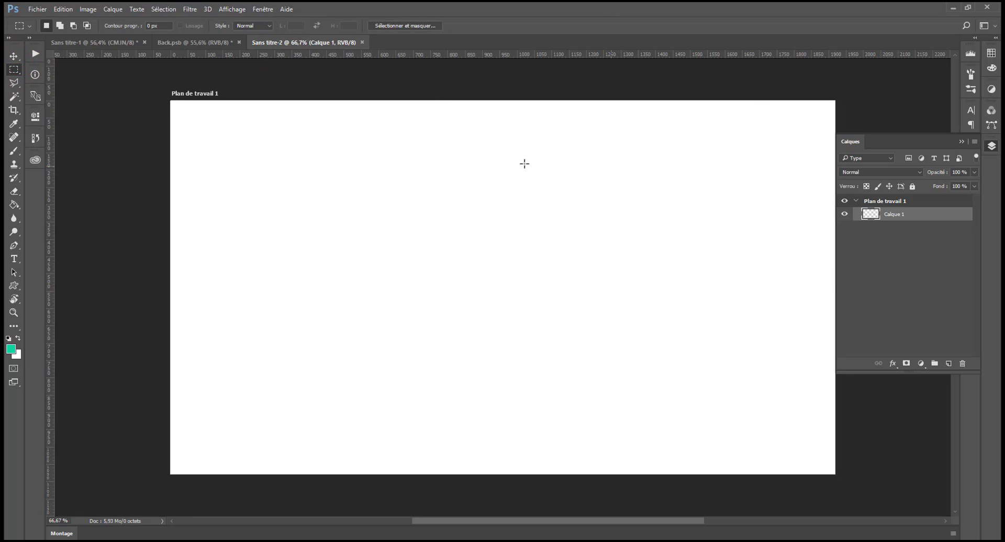
{"action": "mouse_move", "coordinate": [147, 90]}
{"action": "left_mouse_down"}
{"action": "mouse_move", "coordinate": [622, 141]}
{"action": "mouse_move", "coordinate": [886, 101]}
{"action": "mouse_move", "coordinate": [855, 128]}
{"action": "left_mouse_up"}
- Fill the selected strip on Calque 1 with grey #aeb4b2, and deselect it
{"action": "left_click", "coordinate": [14, 205]}
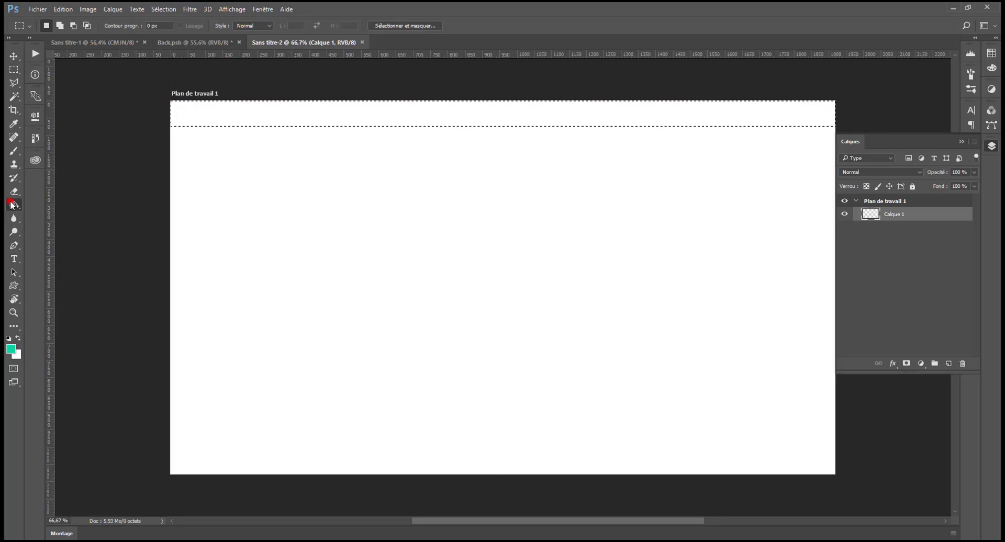
{"action": "left_click", "coordinate": [11, 349]}
{"action": "left_click", "coordinate": [690, 172]}
{"action": "left_click", "coordinate": [935, 128]}
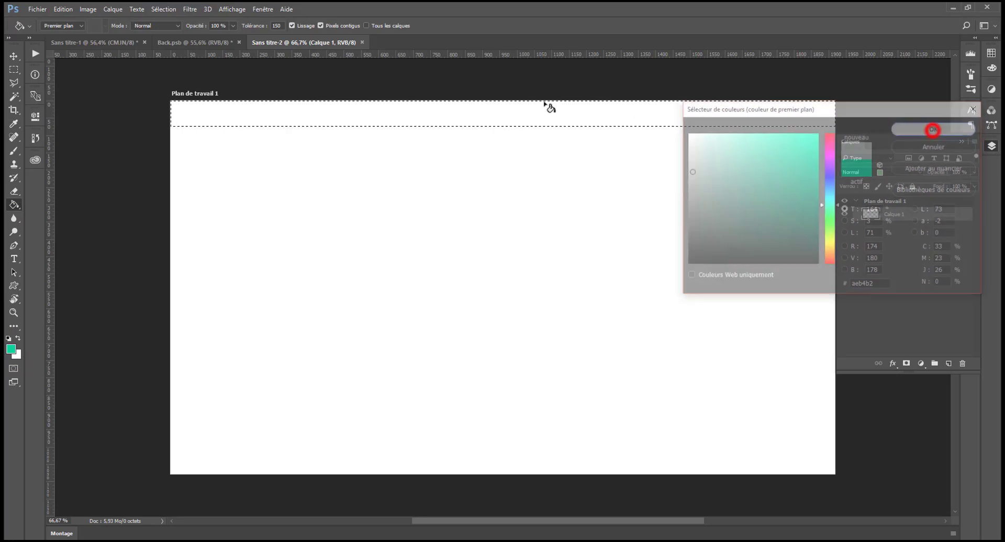
{"action": "left_click", "coordinate": [539, 110]}
{"action": "left_click", "coordinate": [14, 73]}
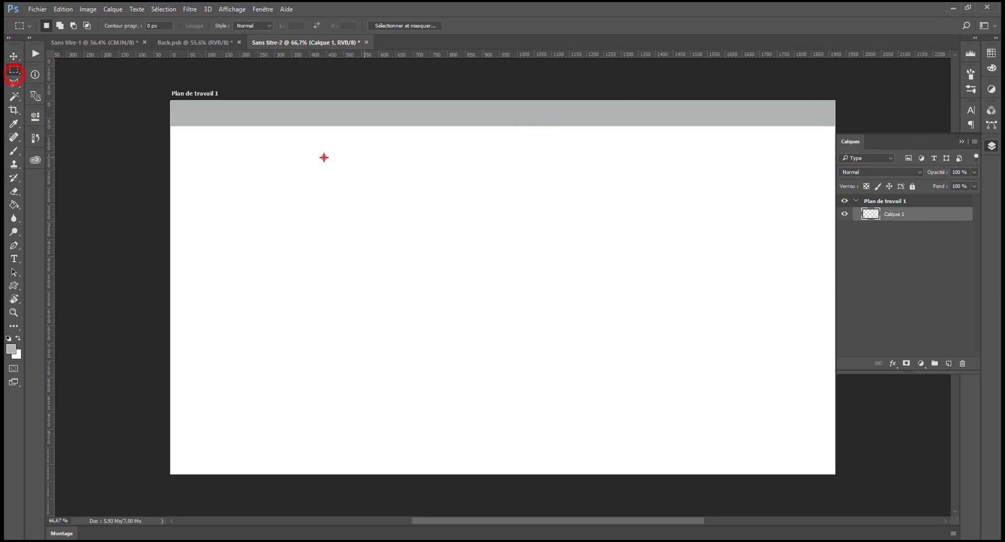
{"action": "left_click", "coordinate": [325, 158]}
- Set the rectangular marquee to a fixed size of 150 by 150 px
{"action": "left_click_drag", "start_coordinate": [195, 185], "coordinate": [346, 336]}
{"action": "left_click", "coordinate": [334, 248]}
{"action": "left_click", "coordinate": [271, 25]}
{"action": "left_click", "coordinate": [298, 26]}
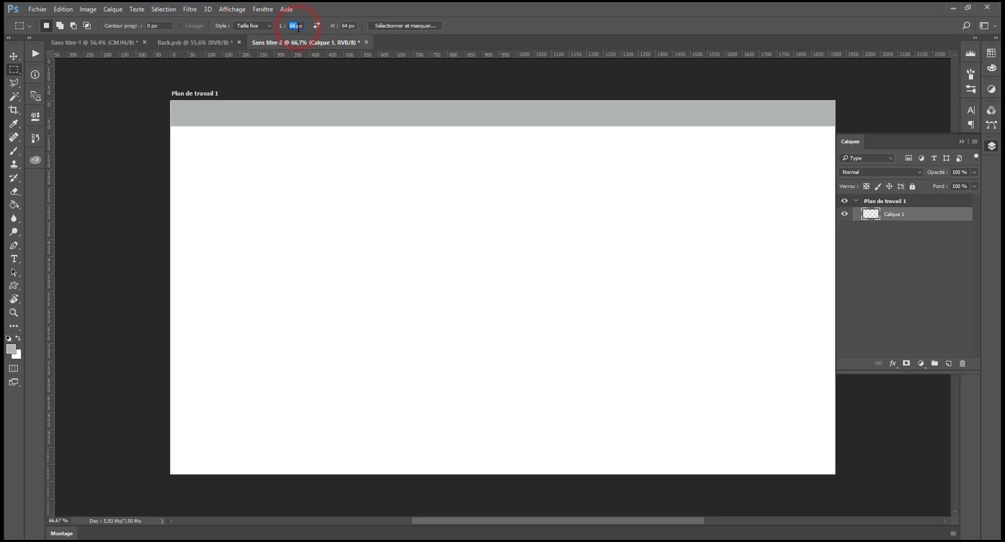
{"action": "type", "text": "50"}
{"action": "key", "text": "Return"}
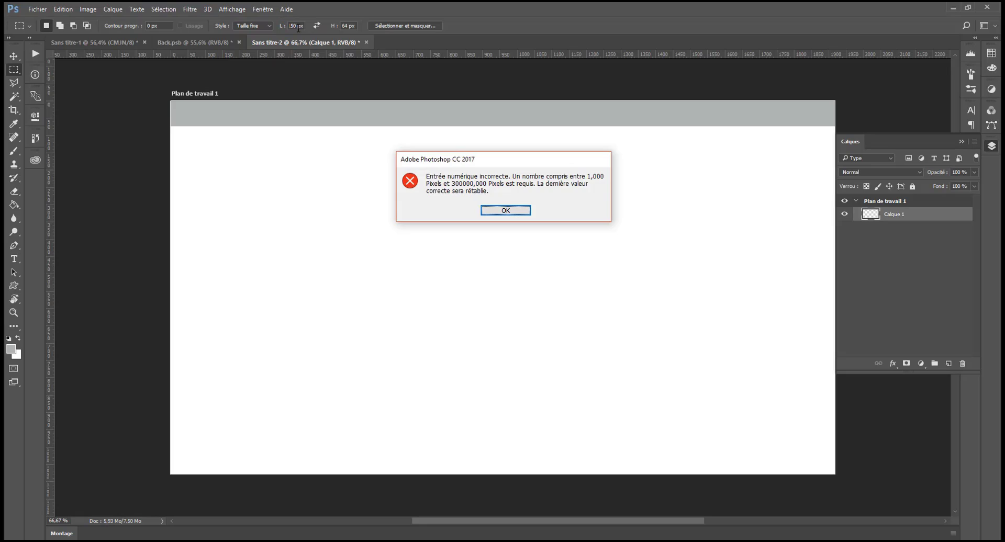
{"action": "key", "text": "Return"}
{"action": "key", "text": "Tab"}
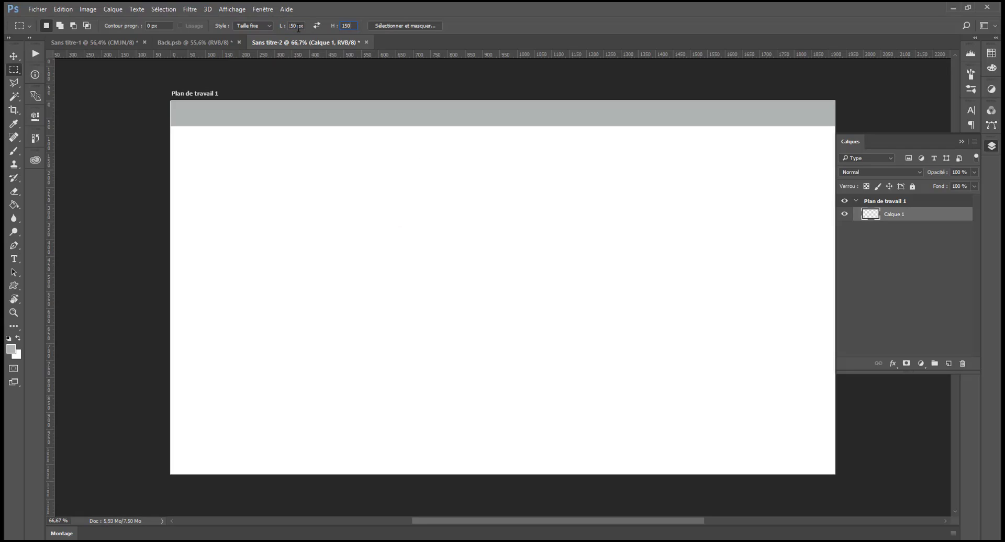
- Place the fixed-size square selection near the artboard's left edge below the strip, and fill it with the grey on a new layer
{"action": "left_click", "coordinate": [238, 298]}
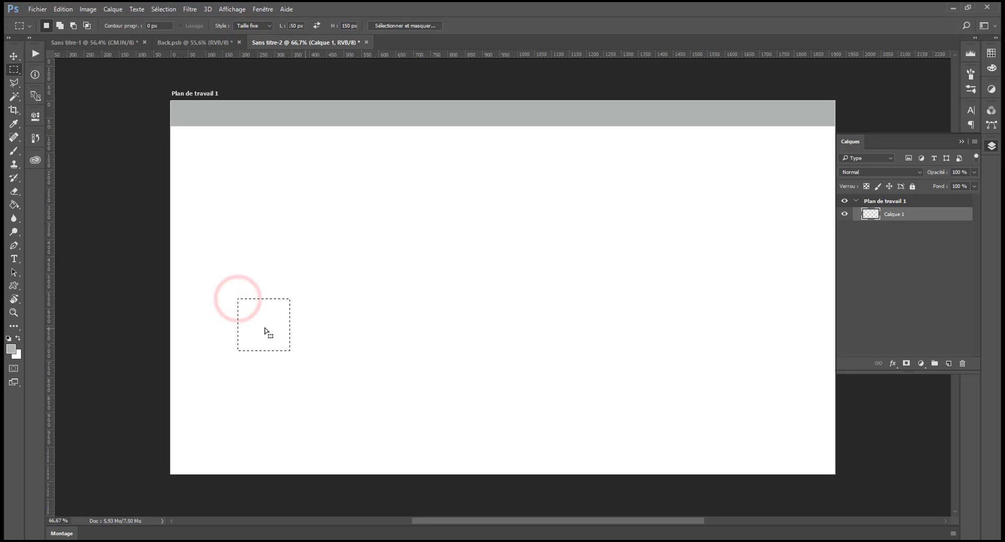
{"action": "left_click_drag", "start_coordinate": [264, 328], "coordinate": [242, 218]}
{"action": "left_click", "coordinate": [948, 363]}
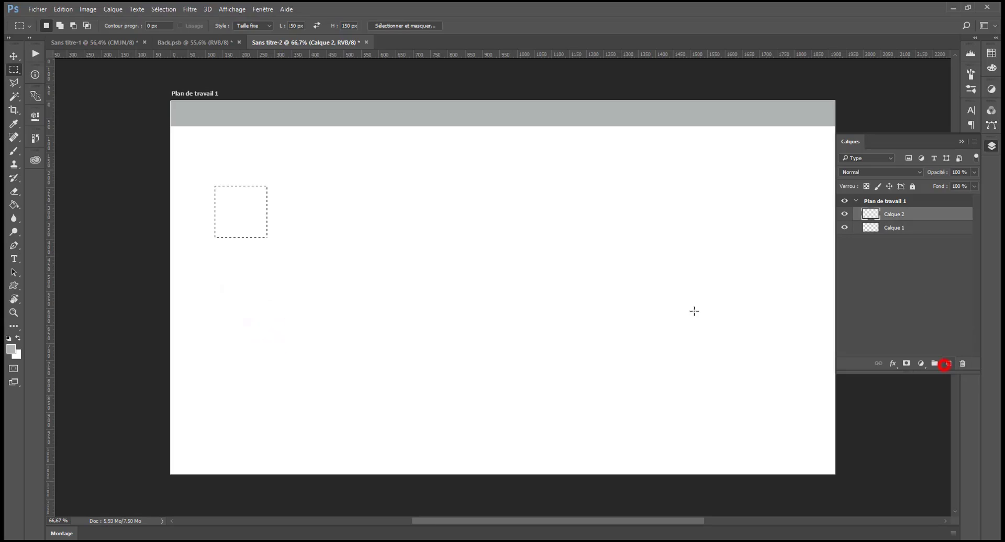
{"action": "left_click", "coordinate": [14, 205]}
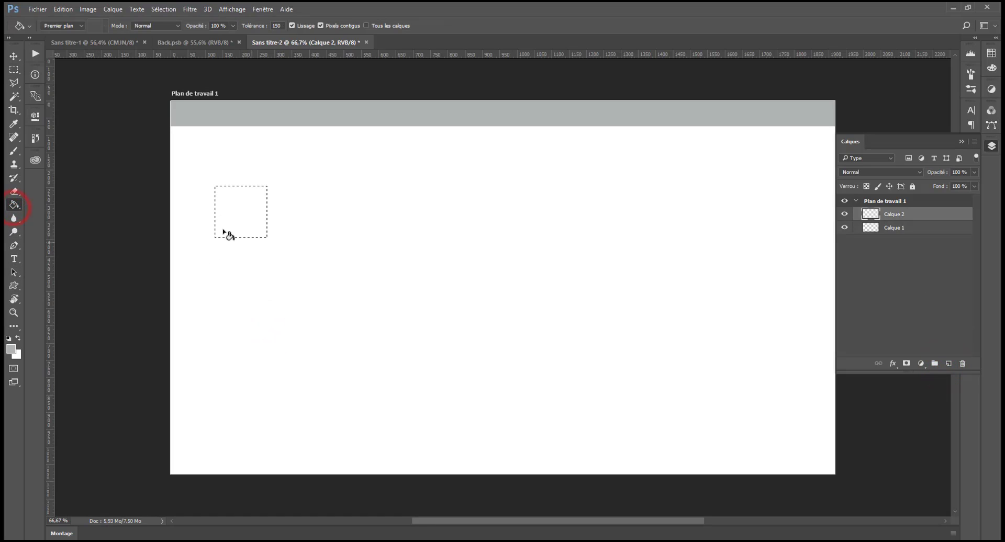
{"action": "left_click", "coordinate": [239, 219]}
{"action": "left_click", "coordinate": [14, 70]}
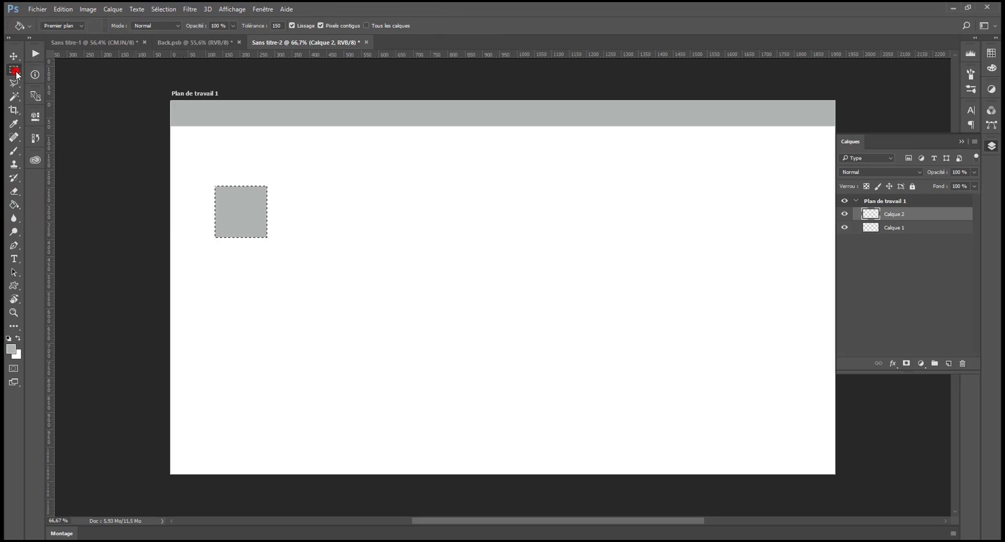
- Return the rectangular marquee to the Normal style and clear the active selection
{"action": "left_click", "coordinate": [174, 183]}
{"action": "left_click", "coordinate": [252, 26]}
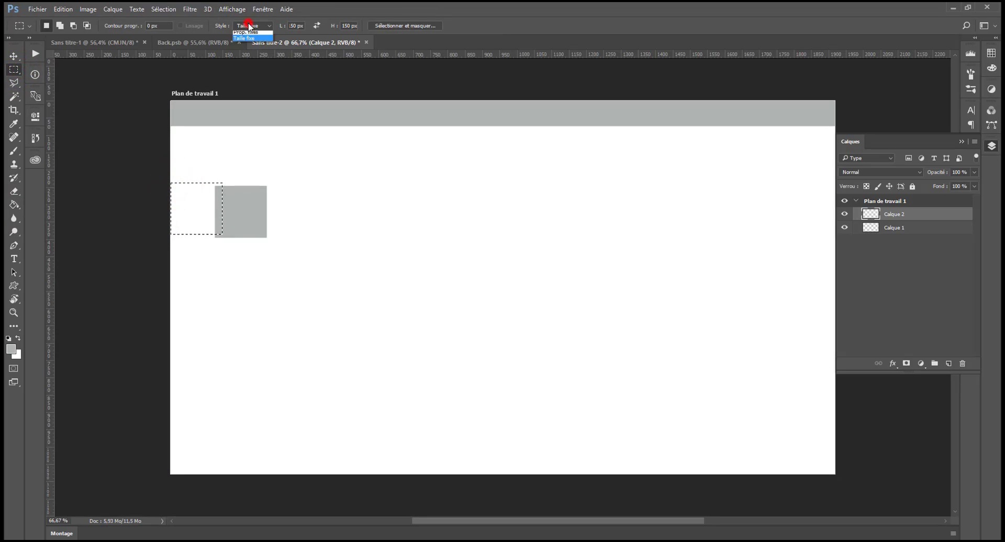
{"action": "left_click", "coordinate": [250, 35]}
{"action": "left_click", "coordinate": [337, 204]}
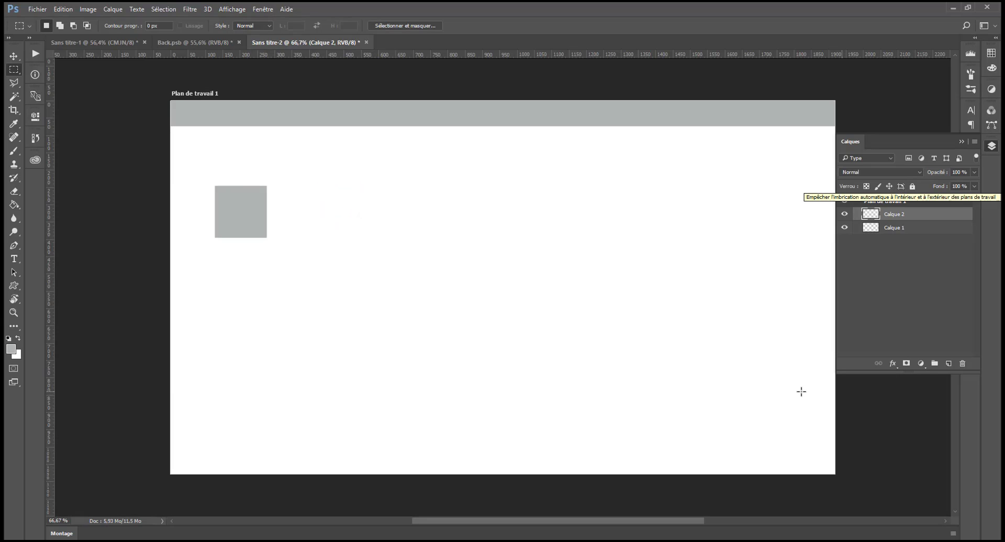
- Duplicate the grey square layer Calque 2 five times
{"action": "left_click", "coordinate": [909, 215]}
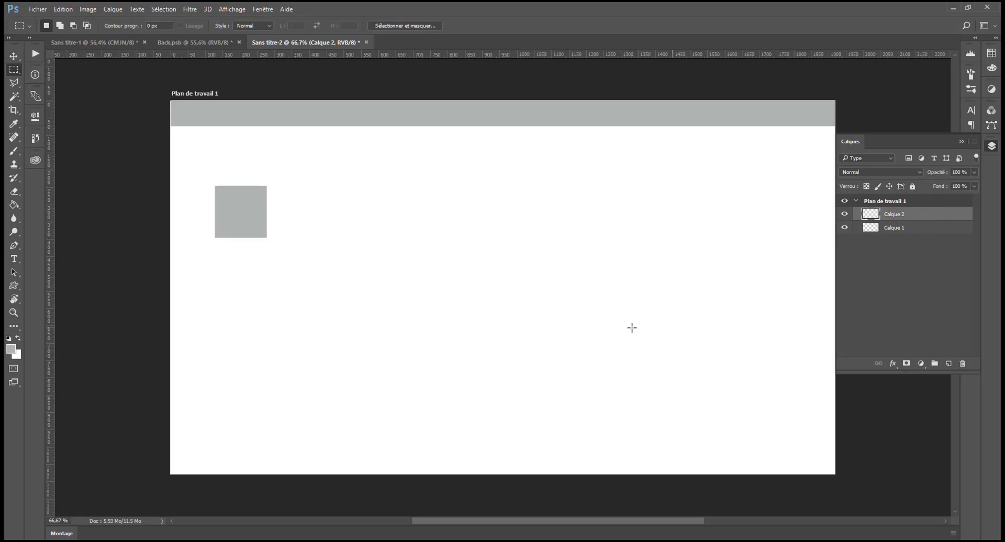
{"action": "key", "text": "ctrl+j"}
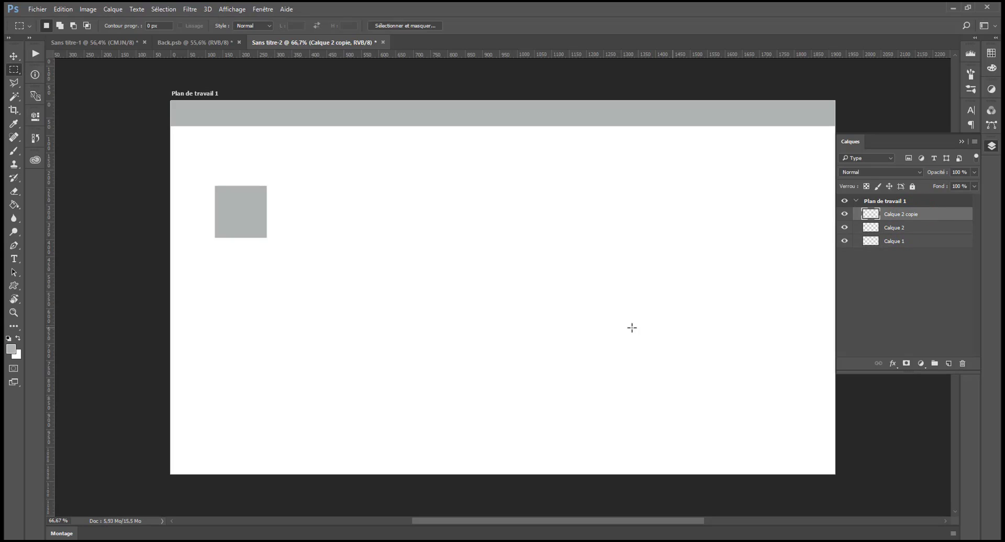
{"action": "key", "text": "ctrl+j"}
{"action": "key", "text": "ctrl+j"}
{"action": "key", "text": "ctrl+j"}
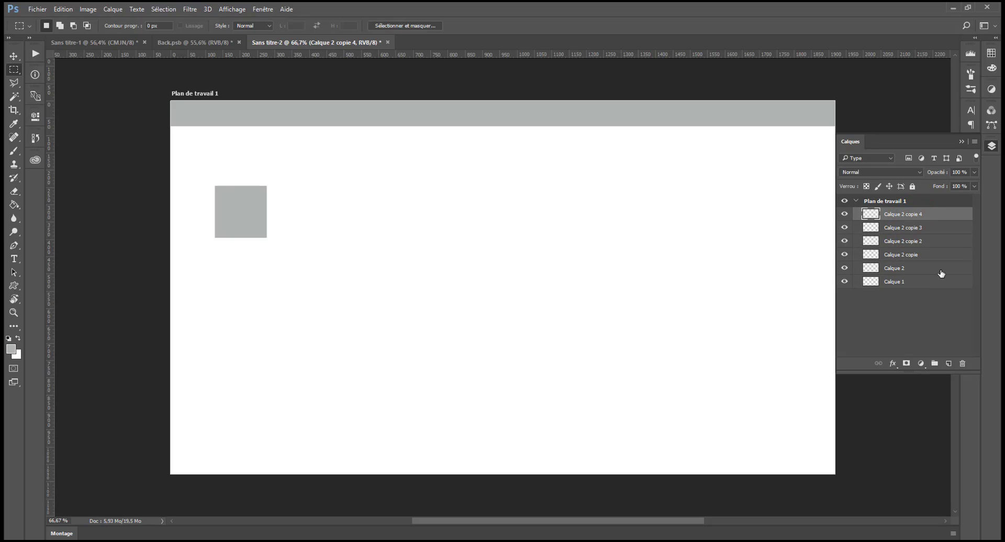
{"action": "key", "text": "ctrl+j"}
- Select the six square layers and align them to the artboard's left edge using a whole-artboard selection, then deselect
{"action": "left_click", "coordinate": [906, 281]}
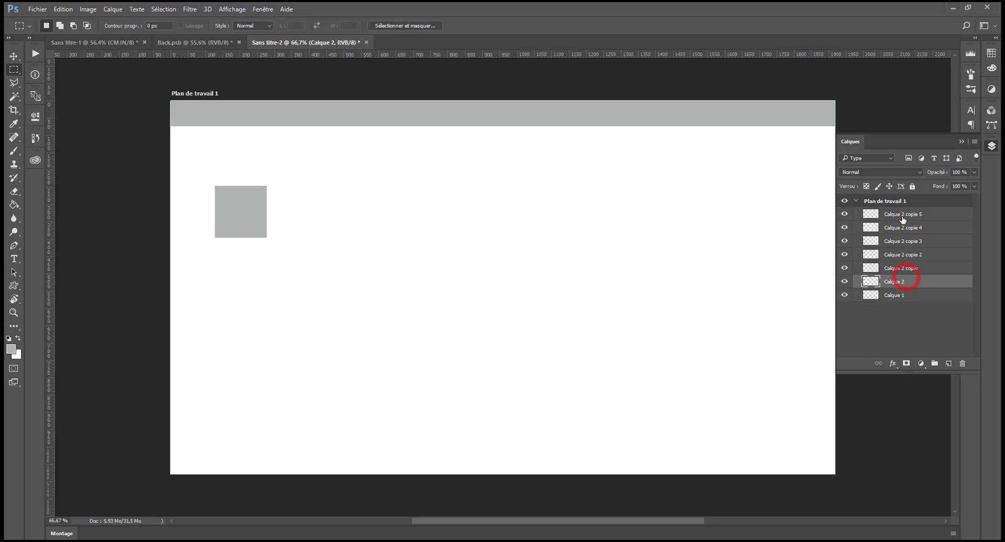
{"action": "left_click", "coordinate": [901, 215], "text": "shift"}
{"action": "left_click", "coordinate": [19, 57]}
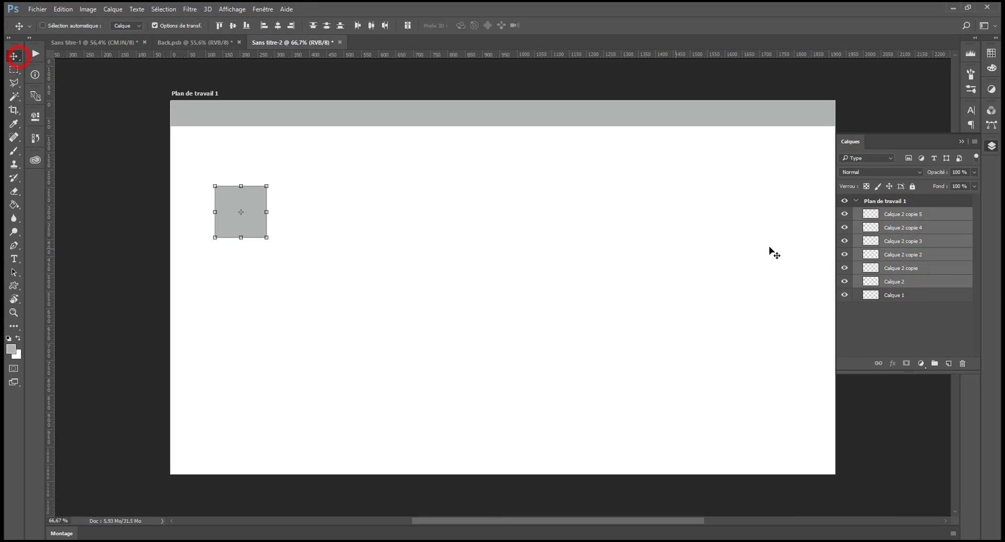
{"action": "left_click", "coordinate": [923, 214]}
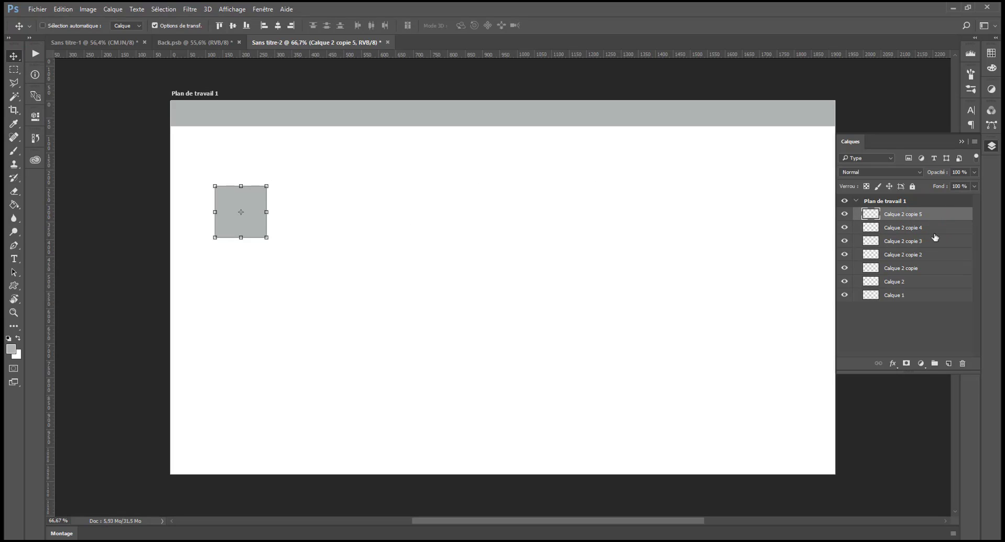
{"action": "left_click", "coordinate": [901, 286]}
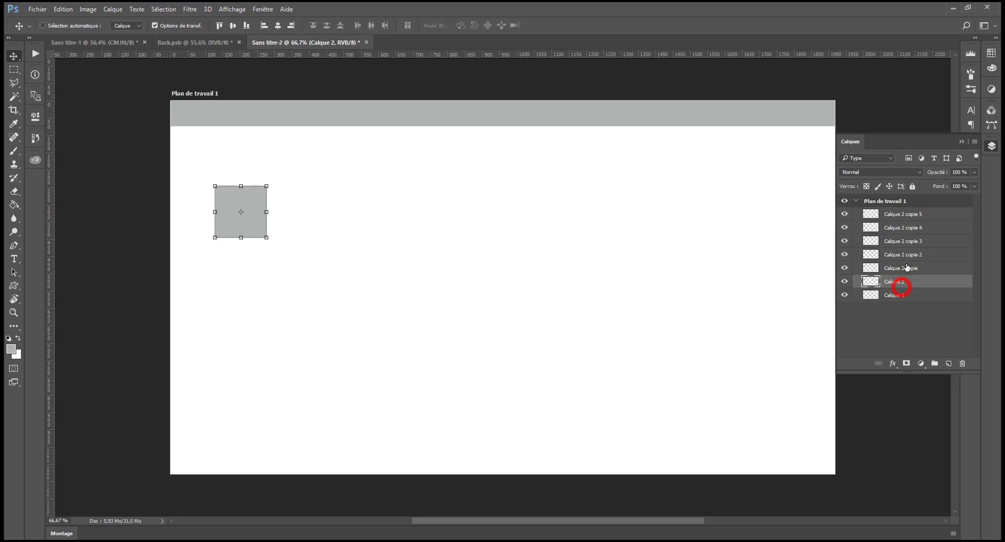
{"action": "left_click", "coordinate": [910, 213], "text": "shift"}
{"action": "left_click_drag", "start_coordinate": [250, 194], "coordinate": [209, 189]}
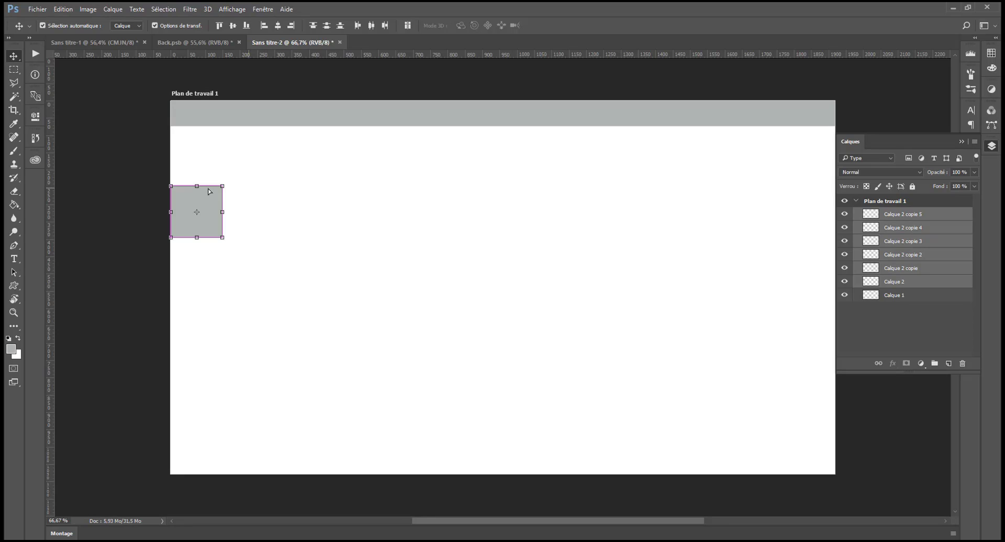
{"action": "key", "text": "ctrl+z"}
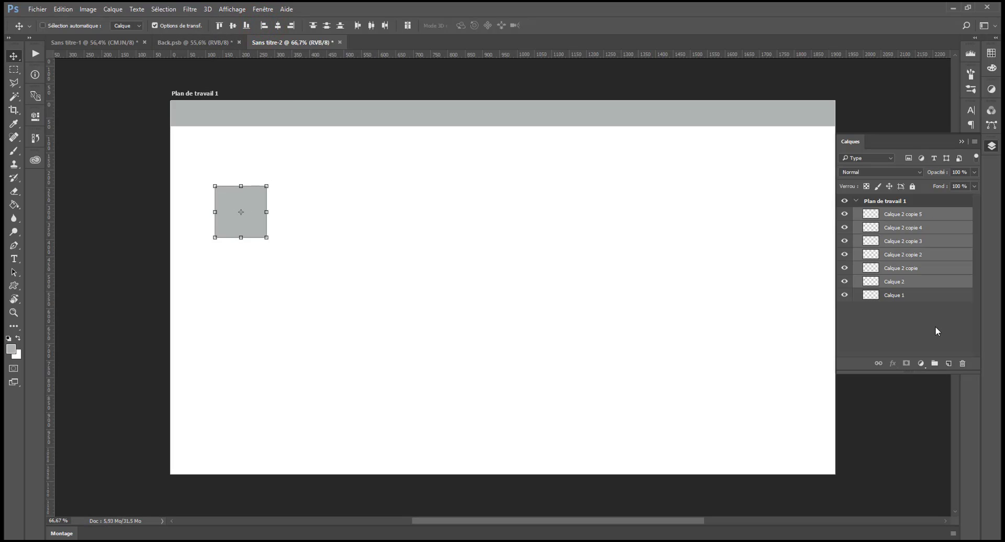
{"action": "key", "text": "ctrl+a"}
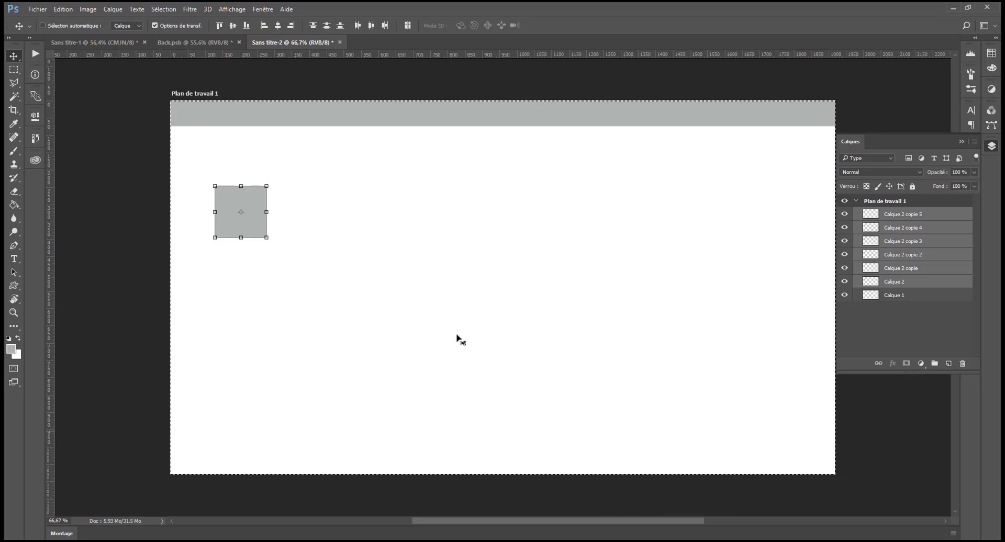
{"action": "left_click", "coordinate": [266, 26]}
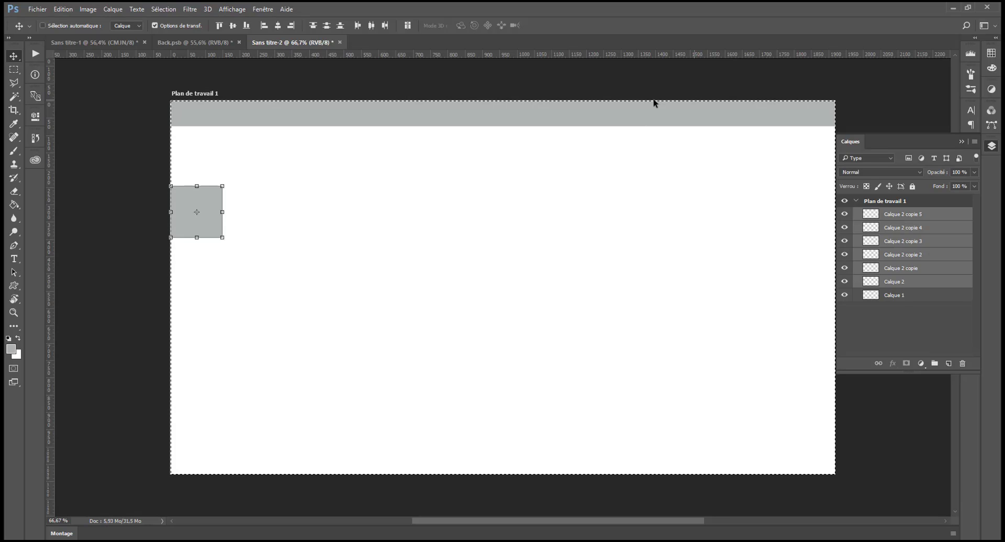
{"action": "key", "text": "ctrl"}
{"action": "key", "text": "ctrl+d"}
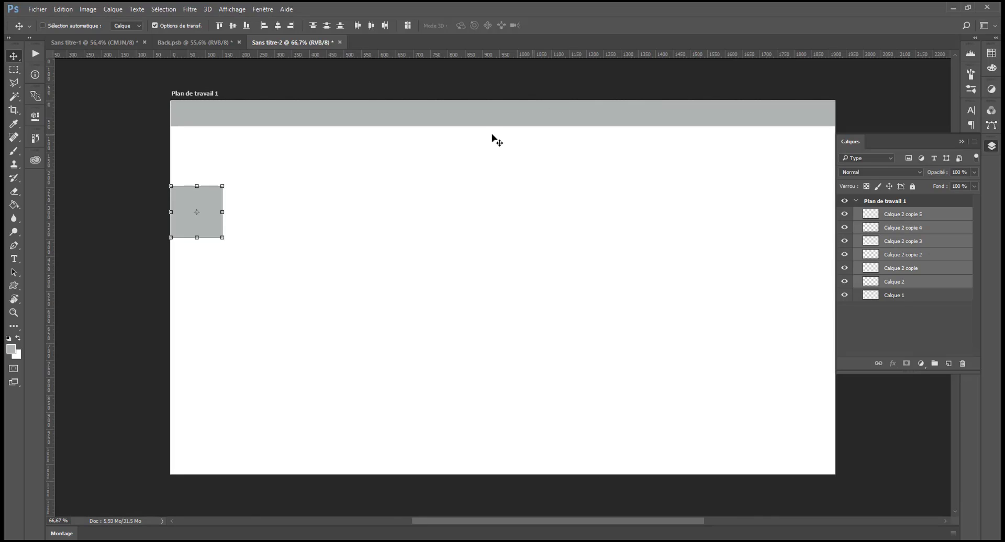
- Pull the Calque 2 copie 5 square out of the stack and align it to the artboard's right edge, leaving nothing selected
{"action": "left_click", "coordinate": [894, 218]}
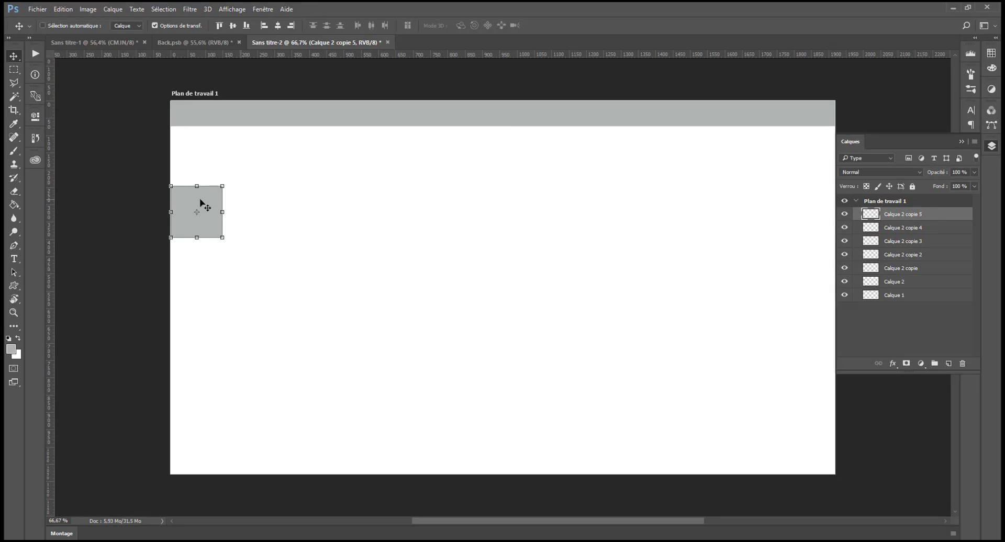
{"action": "left_click_drag", "start_coordinate": [201, 204], "coordinate": [311, 204]}
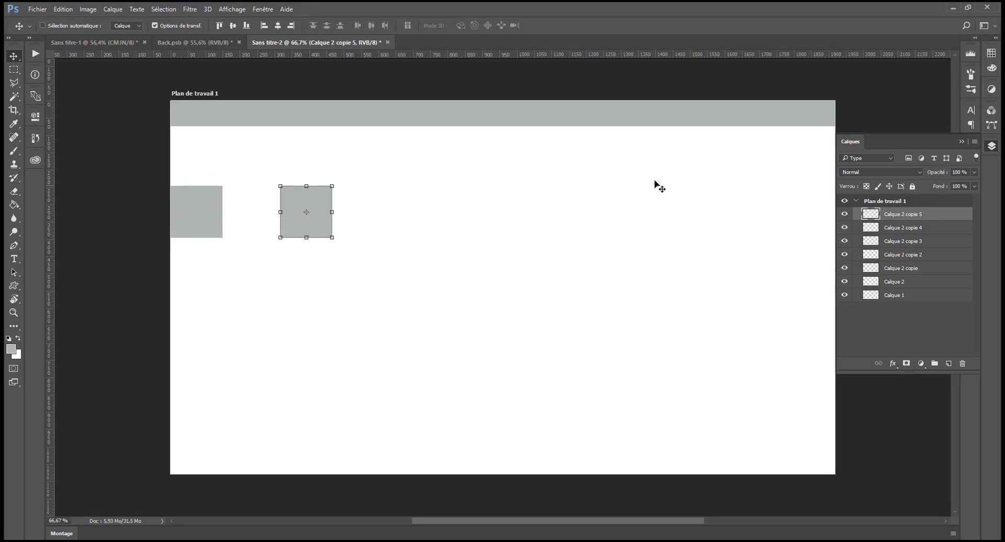
{"action": "key", "text": "ctrl+a"}
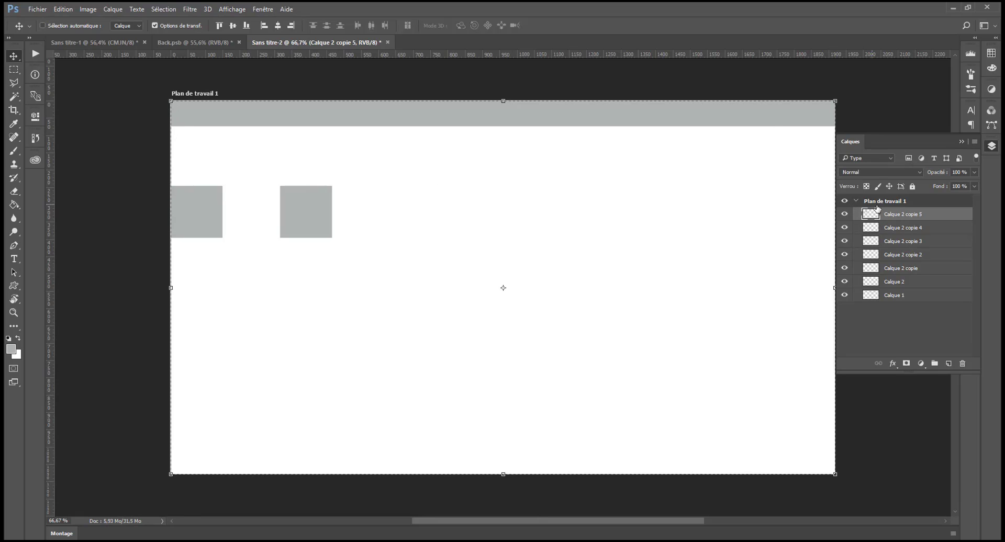
{"action": "left_click", "coordinate": [291, 25]}
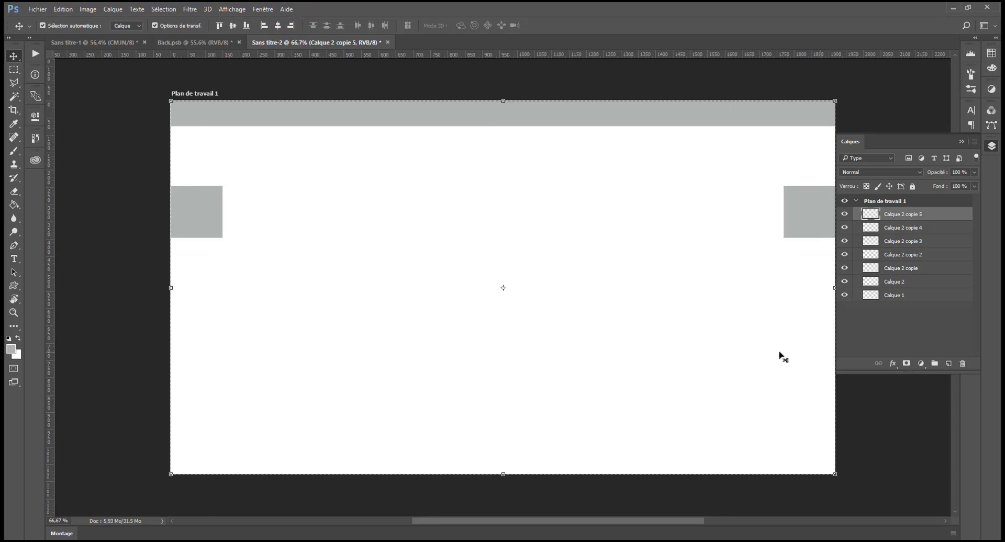
{"action": "key", "text": "ctrl+d"}
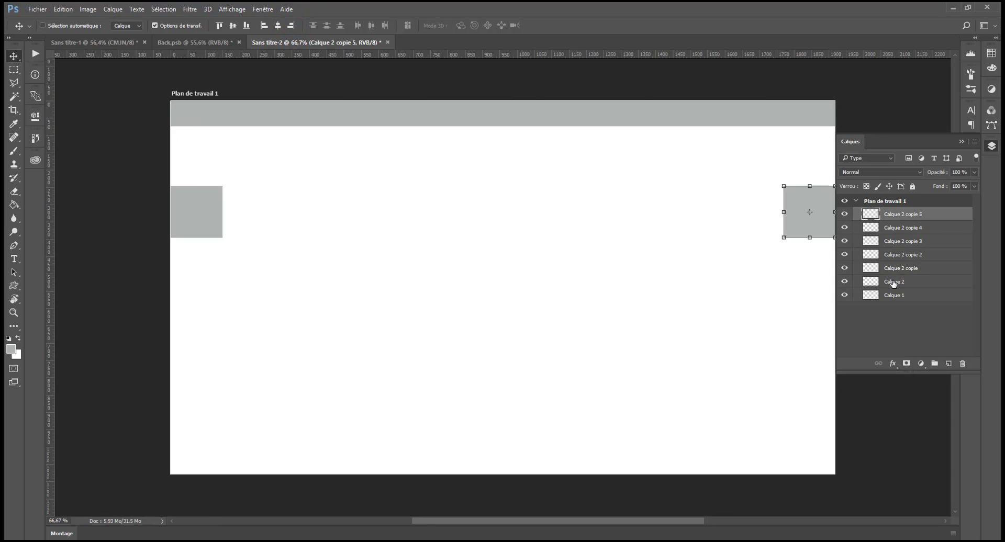
- Distribute the six squares from Calque 2 to Calque 2 copie 5 evenly by their horizontal centres
{"action": "left_click", "coordinate": [894, 283], "text": "shift"}
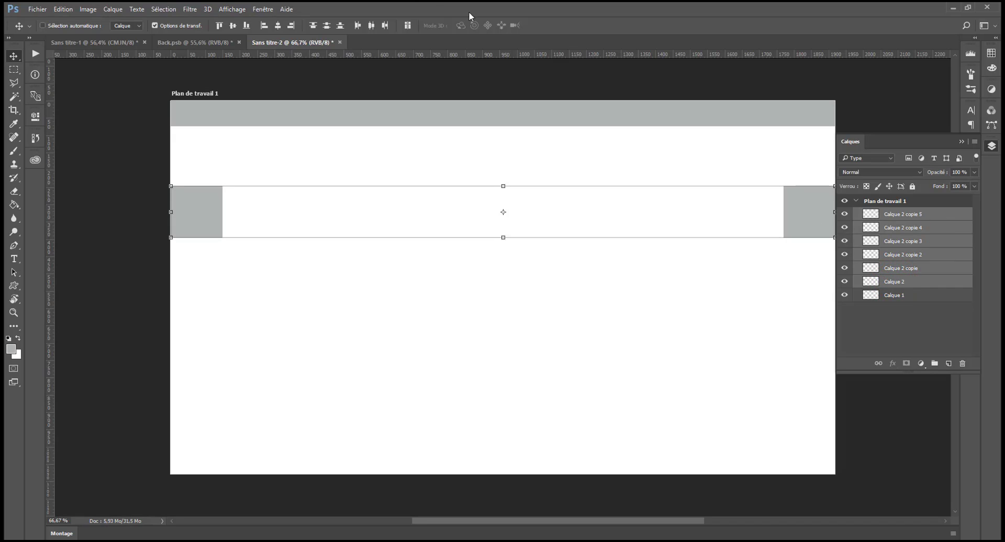
{"action": "left_click", "coordinate": [373, 26]}
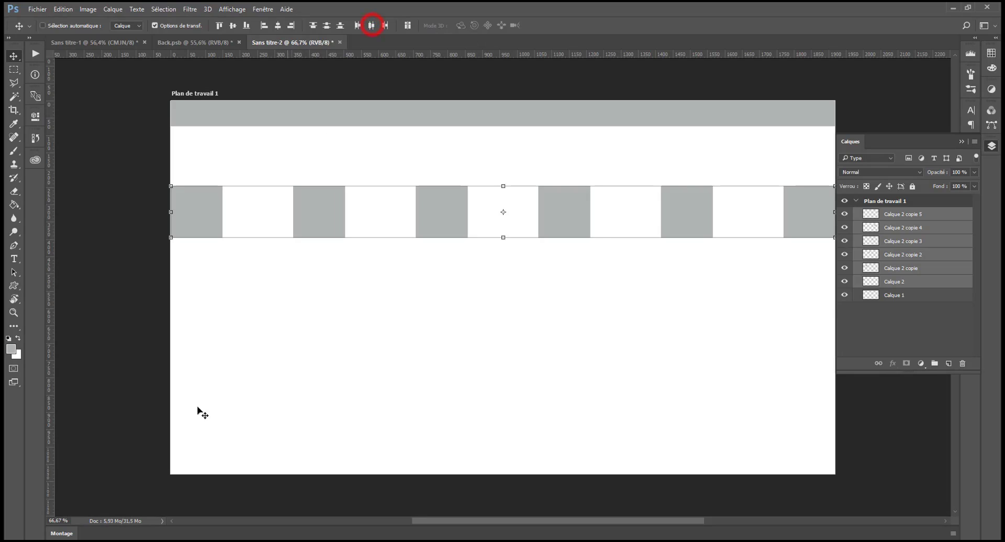
- Move the row of six squares up closer to the grey strip, and group their layers
{"action": "left_click", "coordinate": [14, 59]}
{"action": "left_click_drag", "start_coordinate": [453, 214], "coordinate": [453, 190]}
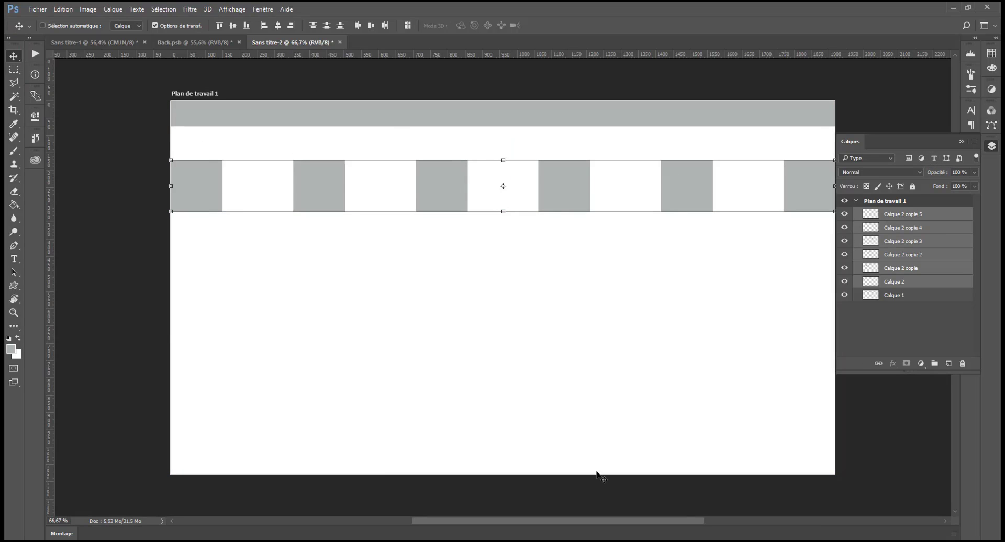
{"action": "key", "text": "ctrl"}
{"action": "key", "text": "ctrl+g"}
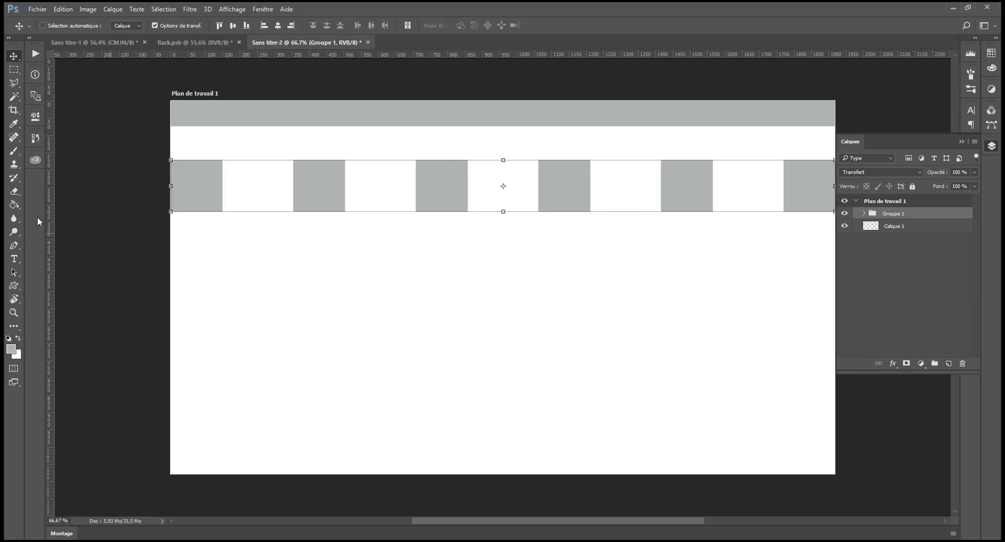
- Draw a paragraph text box below the row, spanning between the two outermost squares, and fill it with Lorem Ipsum text
{"action": "left_click", "coordinate": [10, 71]}
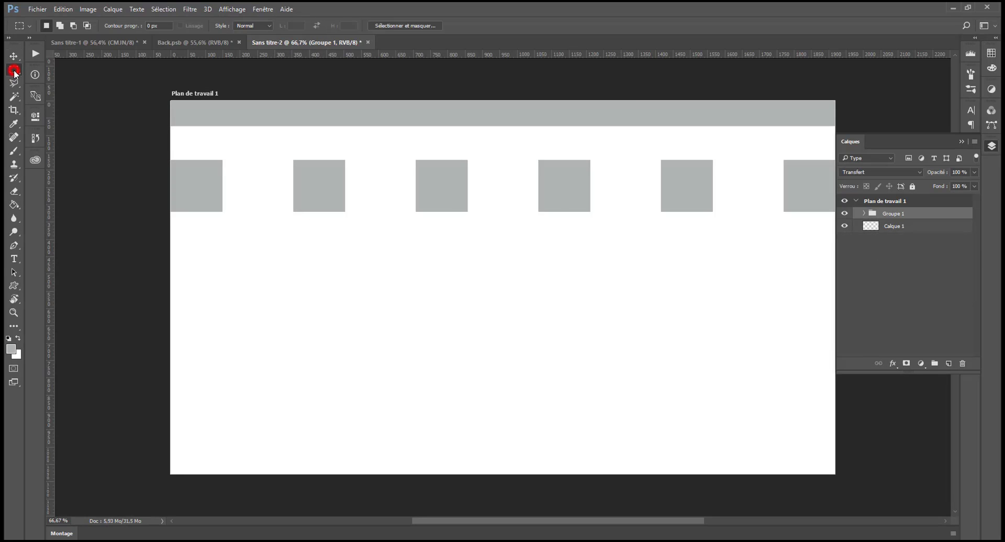
{"action": "left_click", "coordinate": [13, 259]}
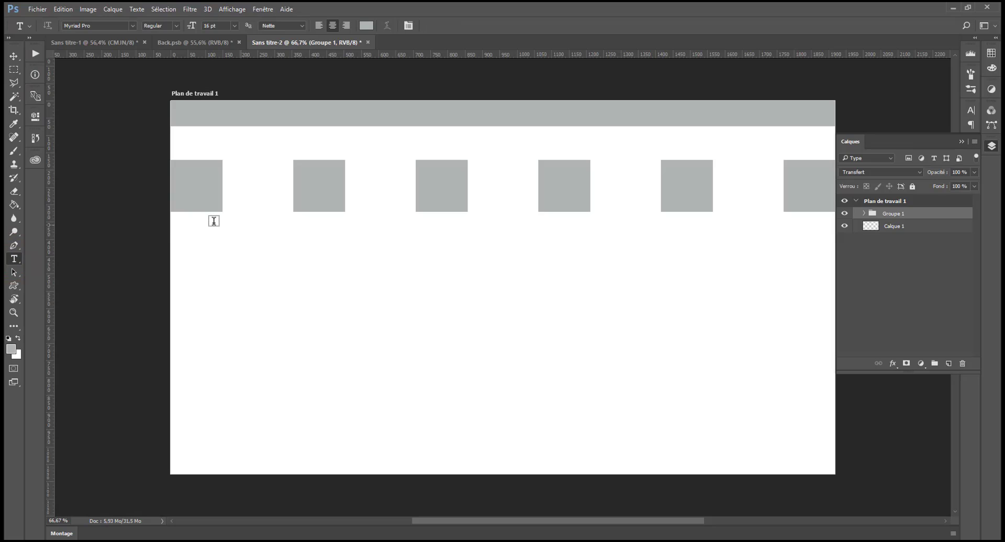
{"action": "left_click_drag", "start_coordinate": [220, 222], "coordinate": [787, 373]}
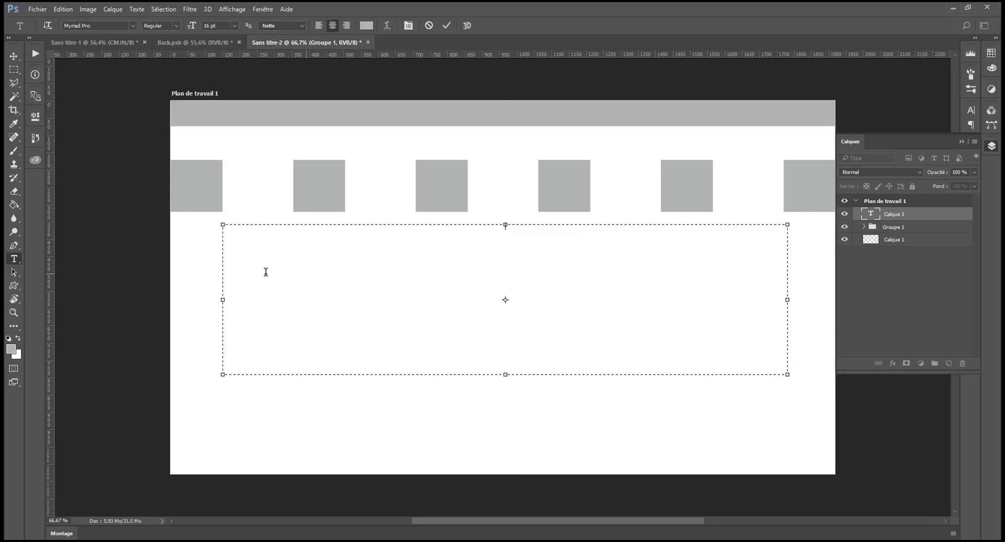
{"action": "left_click", "coordinate": [264, 250]}
{"action": "left_click", "coordinate": [137, 9]}
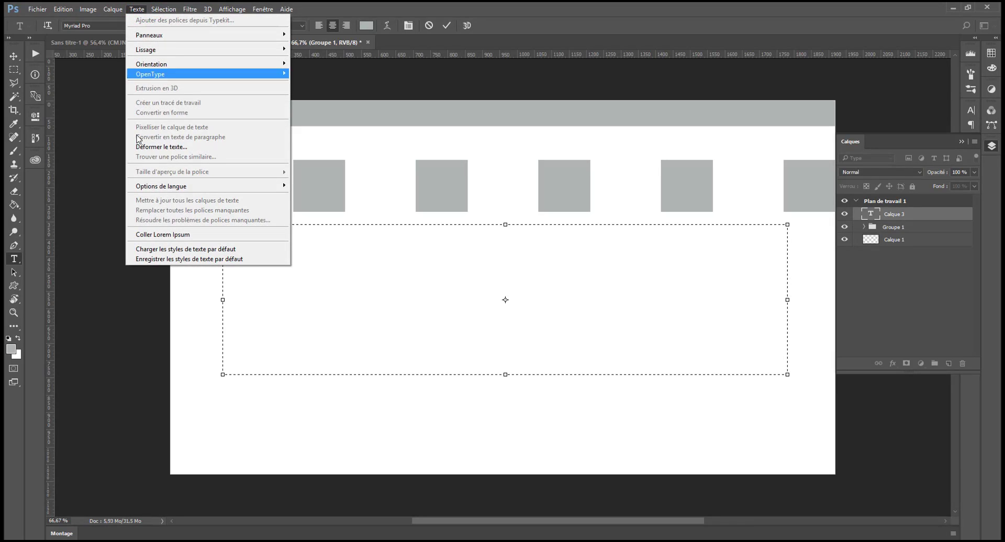
{"action": "left_click", "coordinate": [144, 235]}
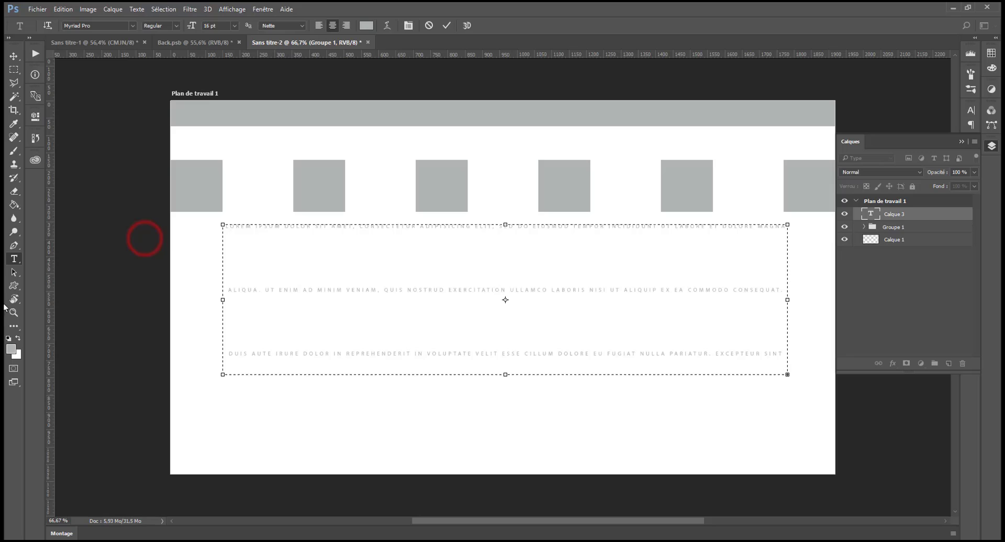
- Set the leading of all the Lorem Ipsum text to Auto and its font size to 24 pt
{"action": "left_click", "coordinate": [400, 274]}
{"action": "key", "text": "ctrl+a"}
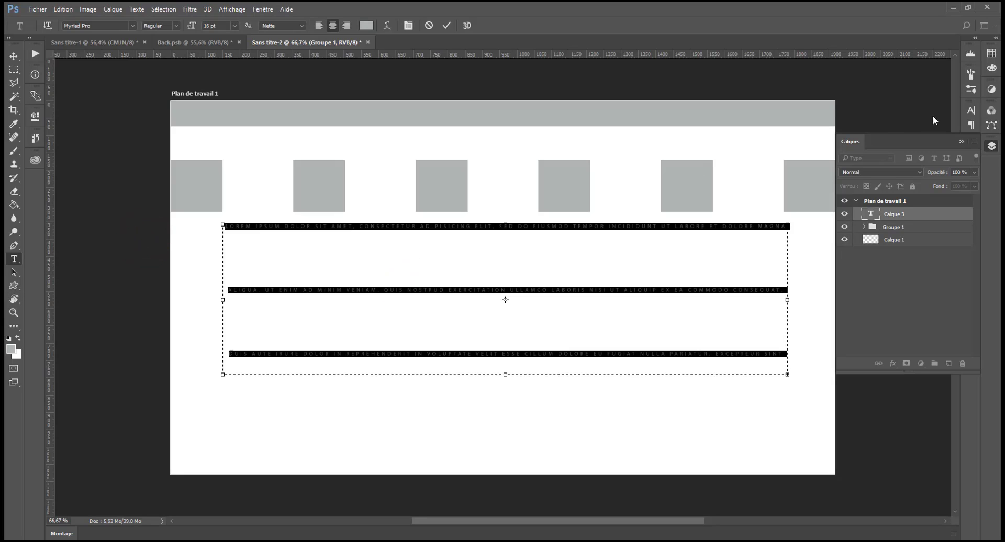
{"action": "left_click", "coordinate": [991, 149]}
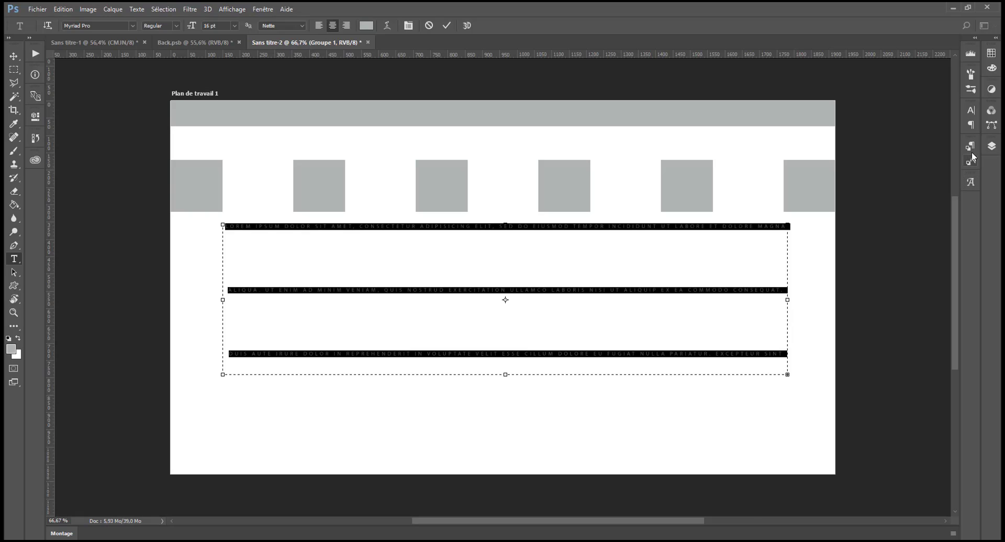
{"action": "left_click", "coordinate": [970, 113]}
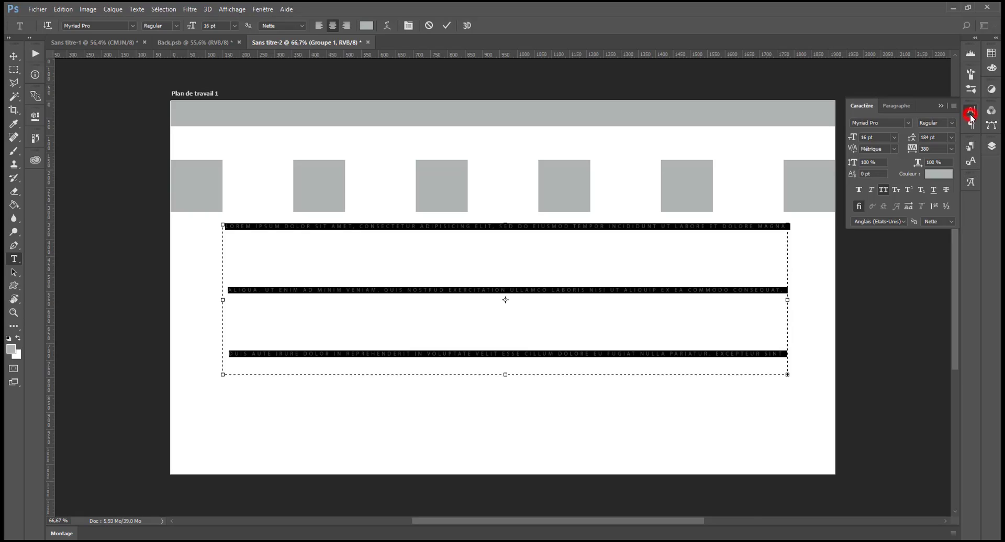
{"action": "left_click", "coordinate": [952, 139]}
{"action": "left_click", "coordinate": [947, 150]}
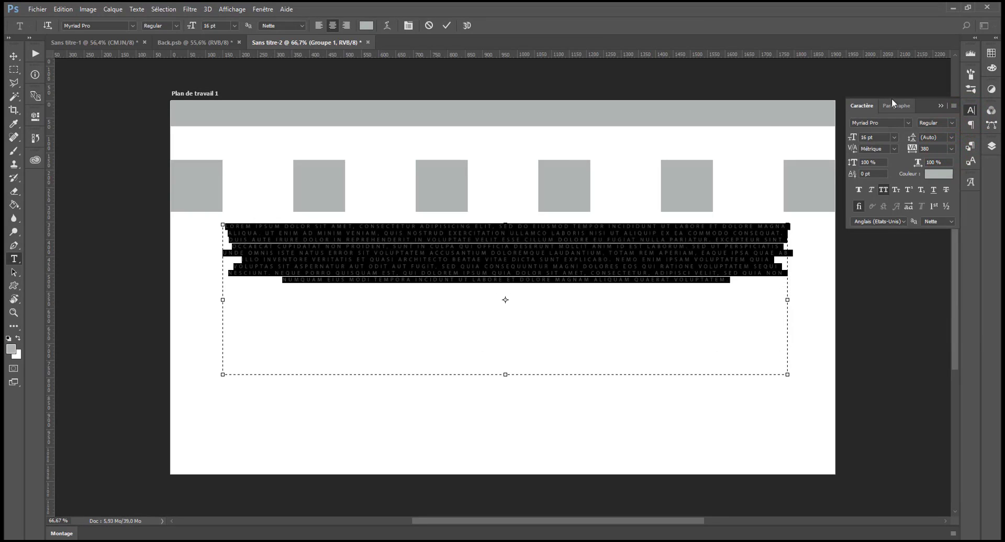
{"action": "left_click", "coordinate": [894, 137]}
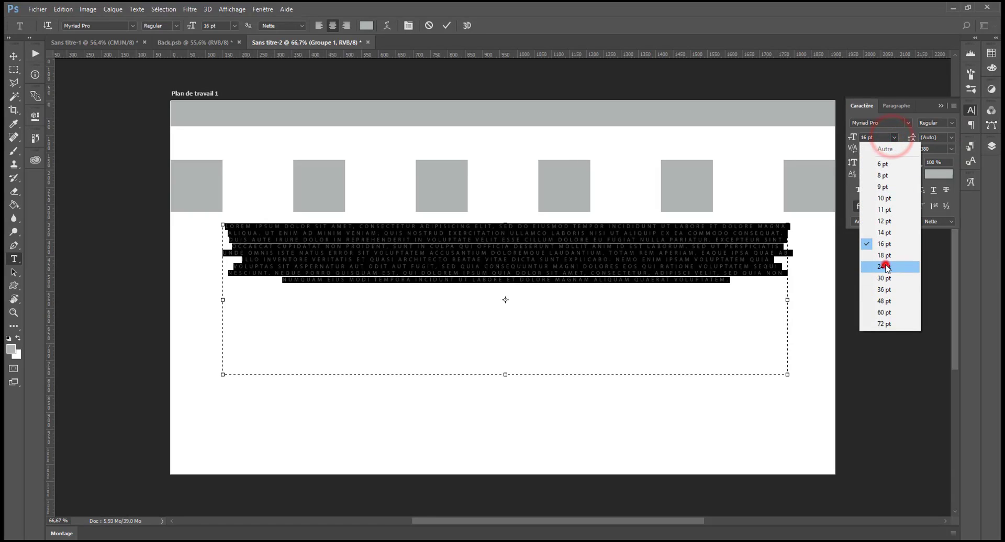
{"action": "left_click", "coordinate": [884, 267]}
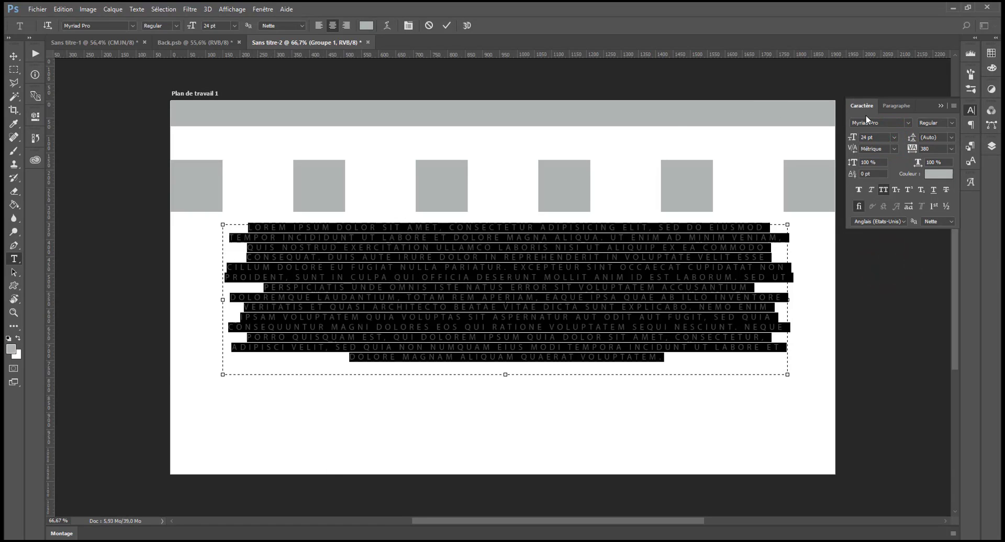
- Justify the Lorem Ipsum paragraph with its last line aligned left
{"action": "left_click", "coordinate": [896, 106]}
{"action": "left_click", "coordinate": [905, 124]}
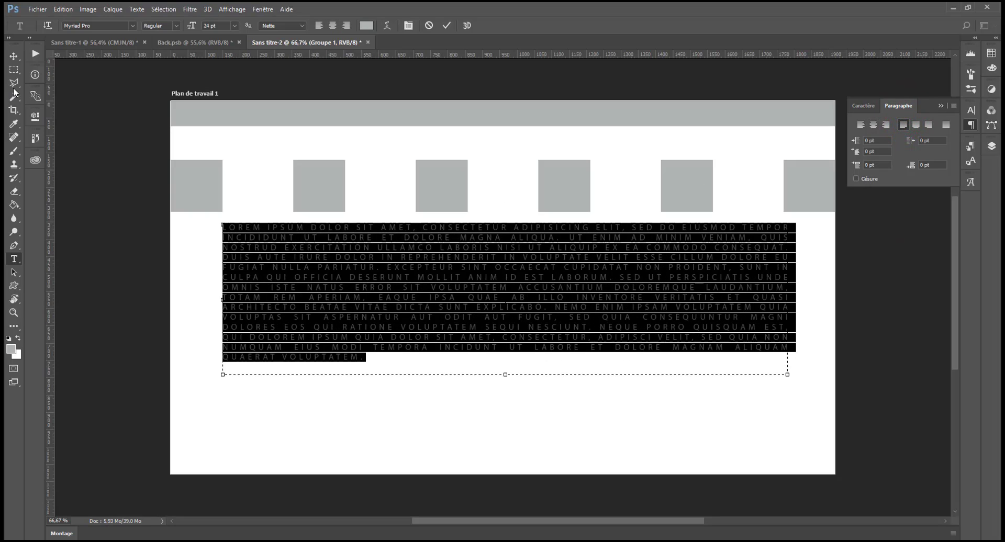
- Move the Lorem Ipsum text block lower below the squares and centre it horizontally on the artboard
{"action": "left_click", "coordinate": [14, 56]}
{"action": "left_click", "coordinate": [152, 256]}
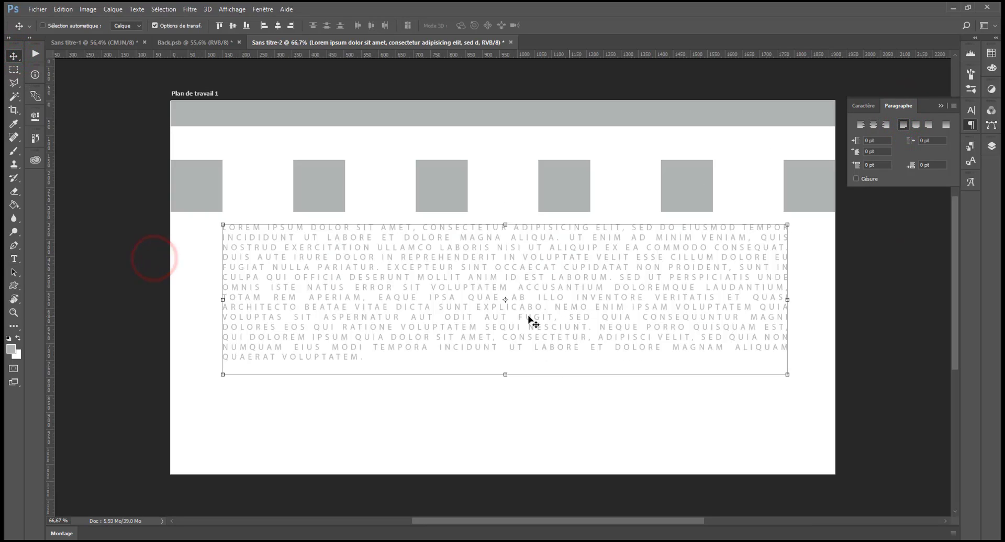
{"action": "left_click_drag", "start_coordinate": [597, 324], "coordinate": [617, 373]}
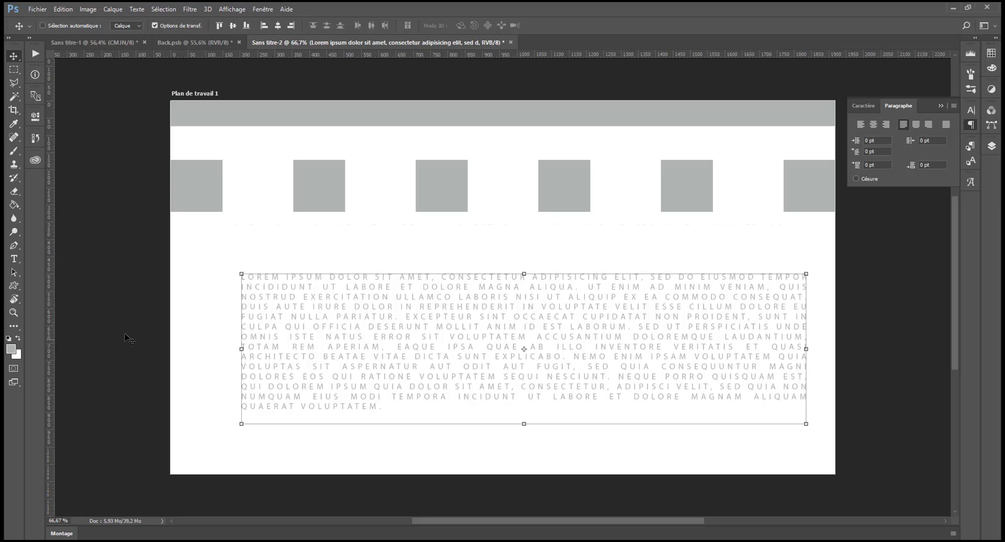
{"action": "key", "text": "ctrl+a"}
{"action": "left_click", "coordinate": [991, 146]}
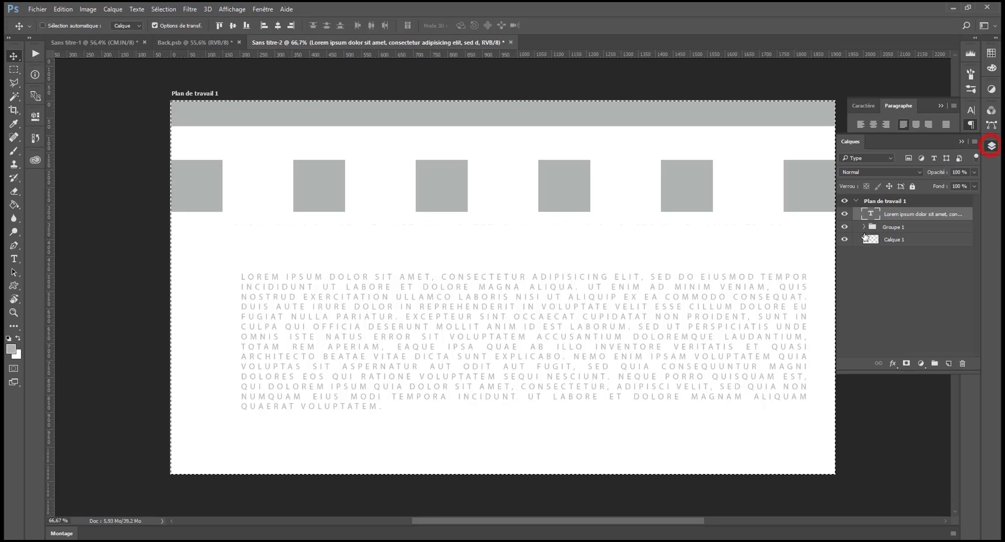
{"action": "left_click", "coordinate": [278, 26]}
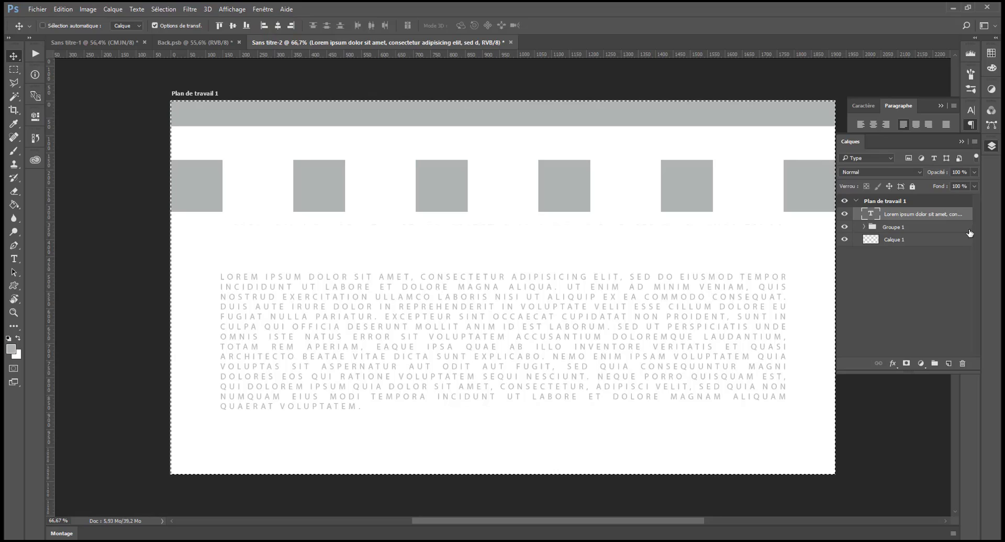
- Distribute the strip layer Calque 1, Groupe 1 and the Lorem Ipsum text layer evenly by their vertical centres
{"action": "left_click", "coordinate": [912, 257]}
{"action": "left_click", "coordinate": [903, 241]}
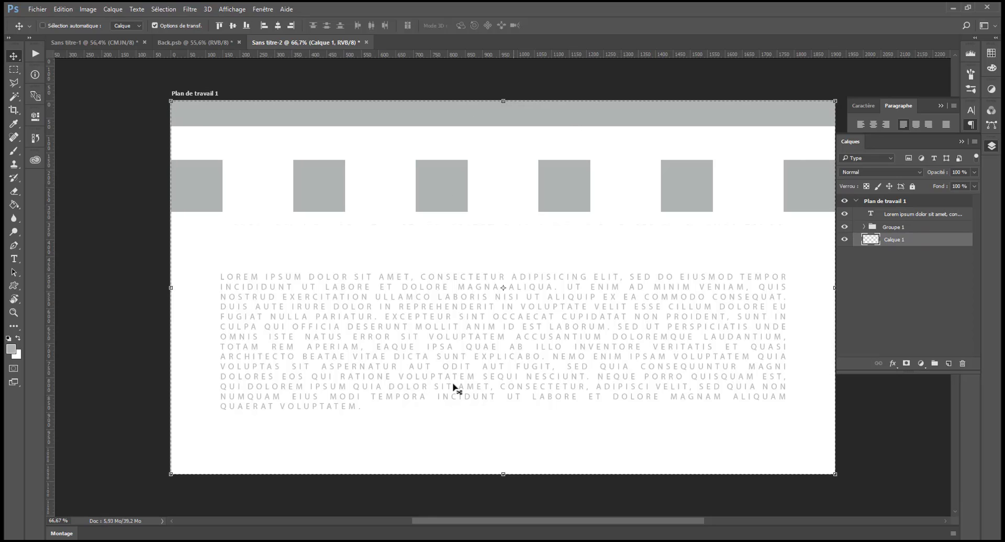
{"action": "left_click", "coordinate": [917, 216], "text": "shift"}
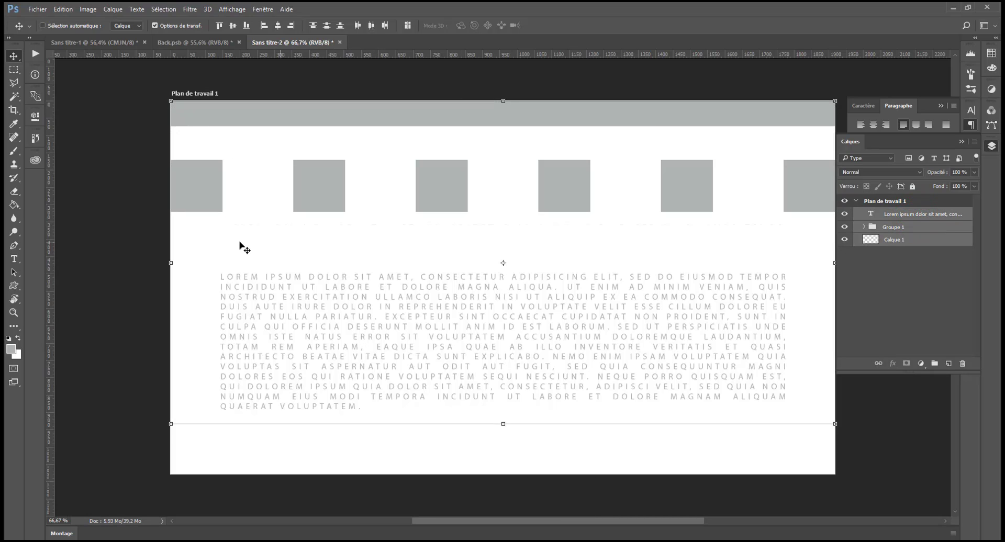
{"action": "left_click", "coordinate": [329, 25]}
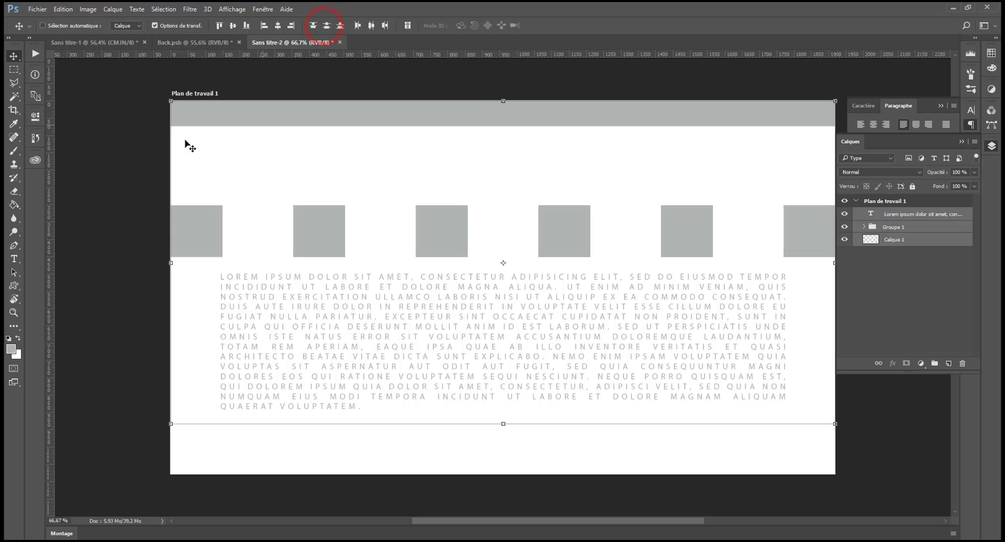
- Place three horizontal guides, through the middle of the grey strip, the middle of the squares and the text block
{"action": "left_click", "coordinate": [14, 70]}
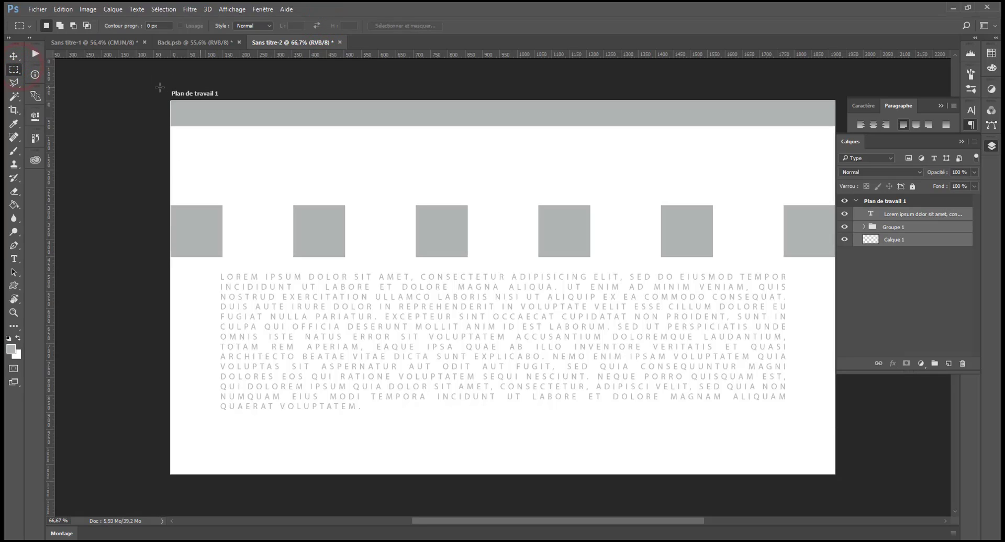
{"action": "left_click_drag", "start_coordinate": [171, 101], "coordinate": [231, 177]}
{"action": "left_click", "coordinate": [166, 100]}
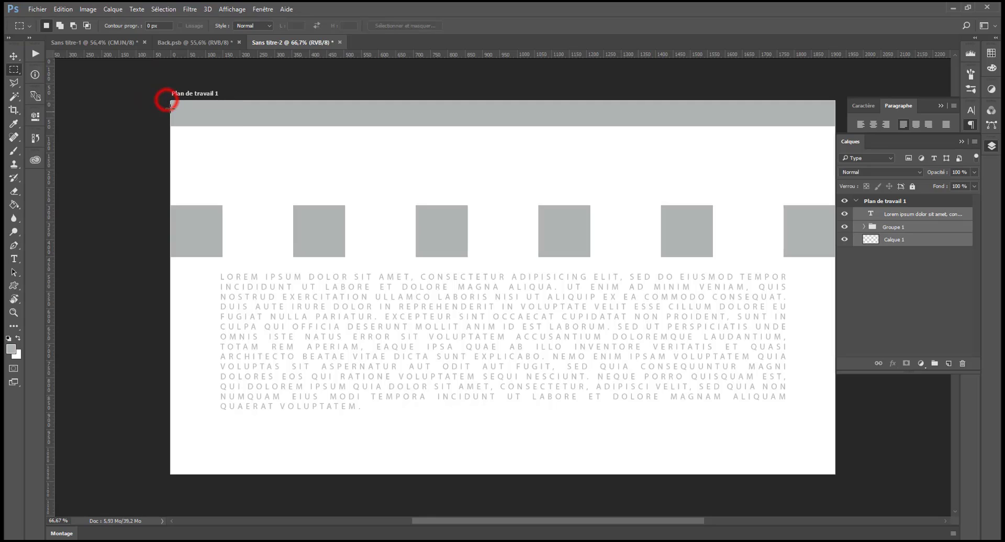
{"action": "left_click_drag", "start_coordinate": [359, 53], "coordinate": [359, 113]}
{"action": "left_click", "coordinate": [350, 52]}
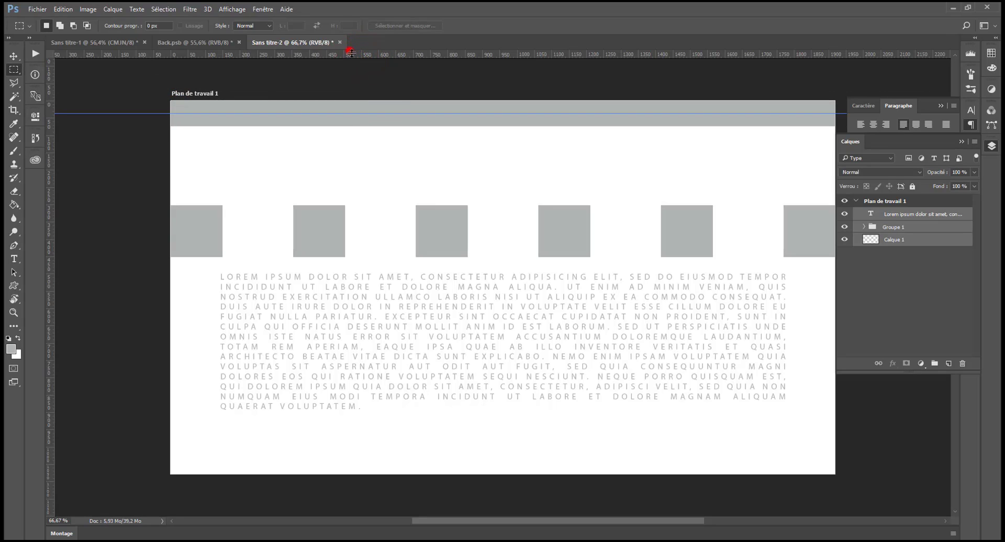
{"action": "left_click_drag", "start_coordinate": [351, 52], "coordinate": [352, 231]}
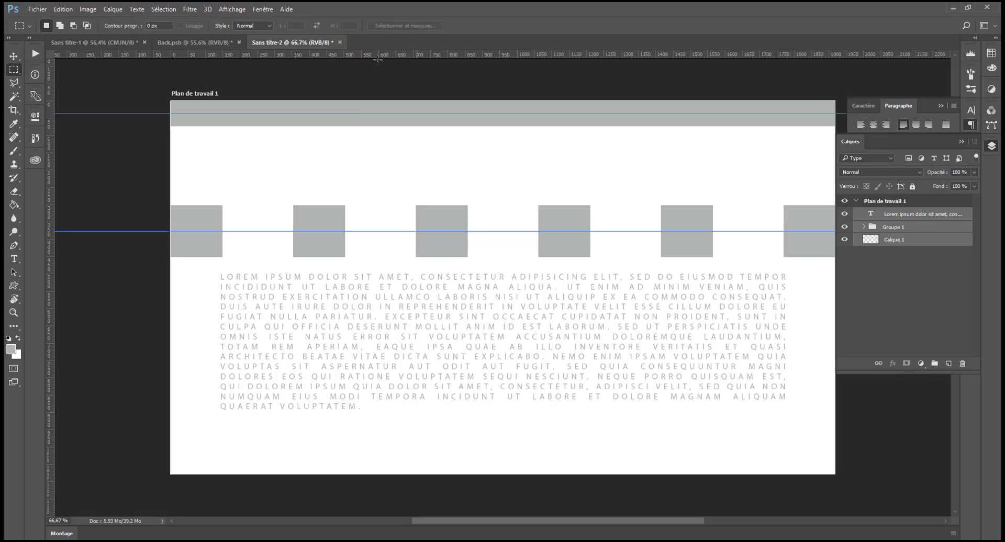
{"action": "left_click_drag", "start_coordinate": [377, 60], "coordinate": [412, 341]}
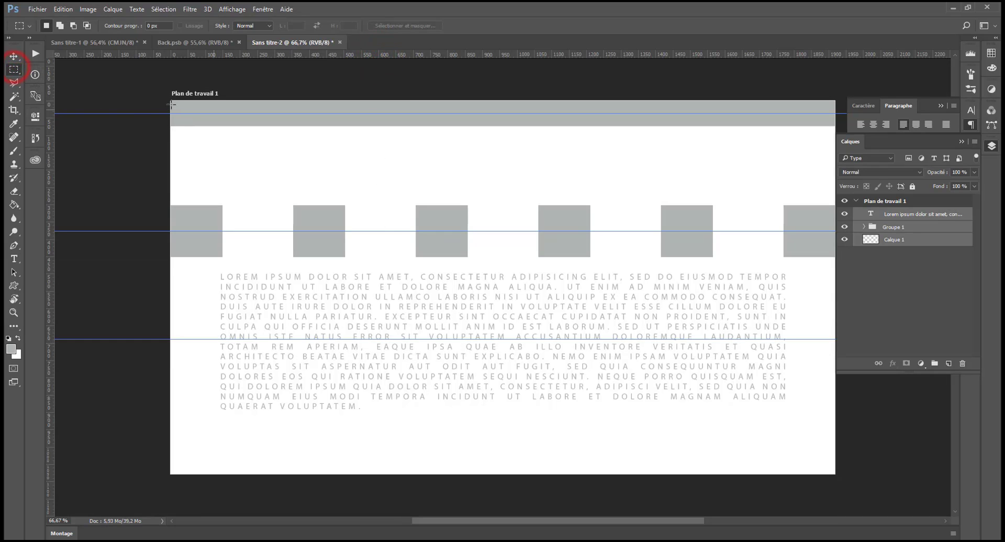
- Match the lowest guide's spacing to the upper two guides using a marquee as gauge, and clear the marquee with the text layer selected
{"action": "left_click_drag", "start_coordinate": [171, 113], "coordinate": [281, 225]}
{"action": "left_click_drag", "start_coordinate": [263, 170], "coordinate": [311, 287]}
{"action": "left_click", "coordinate": [19, 55]}
{"action": "left_click_drag", "start_coordinate": [204, 340], "coordinate": [207, 349]}
{"action": "left_click", "coordinate": [909, 214]}
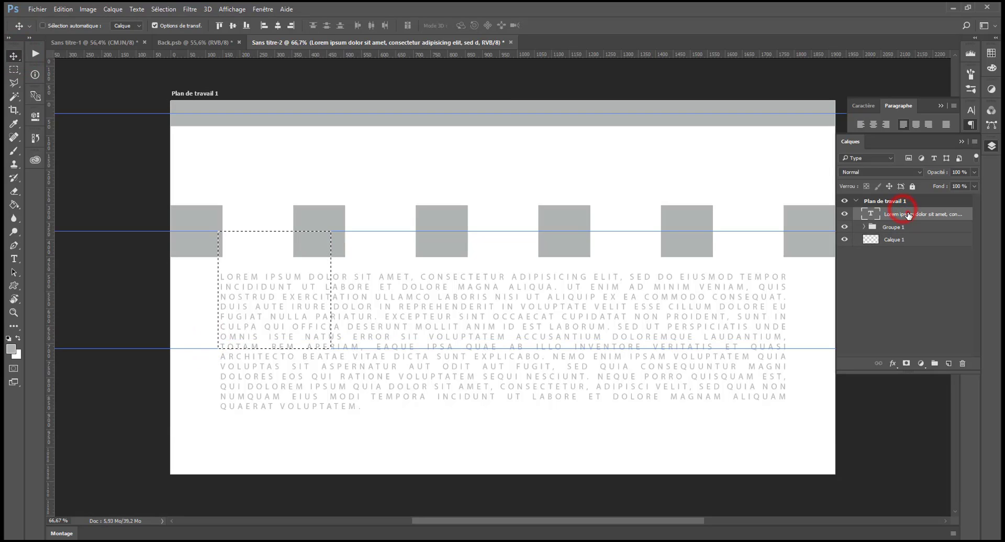
{"action": "key", "text": "ctrl+d"}
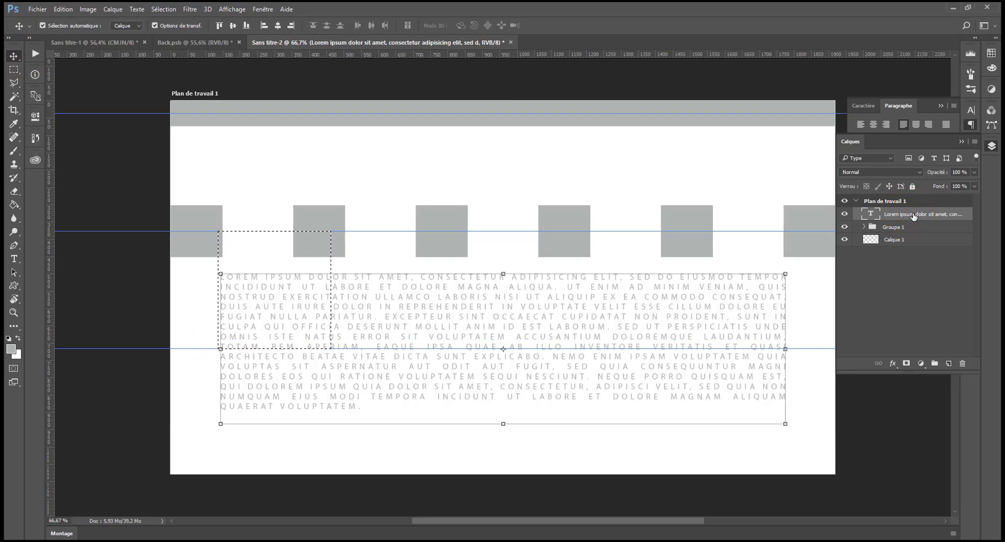